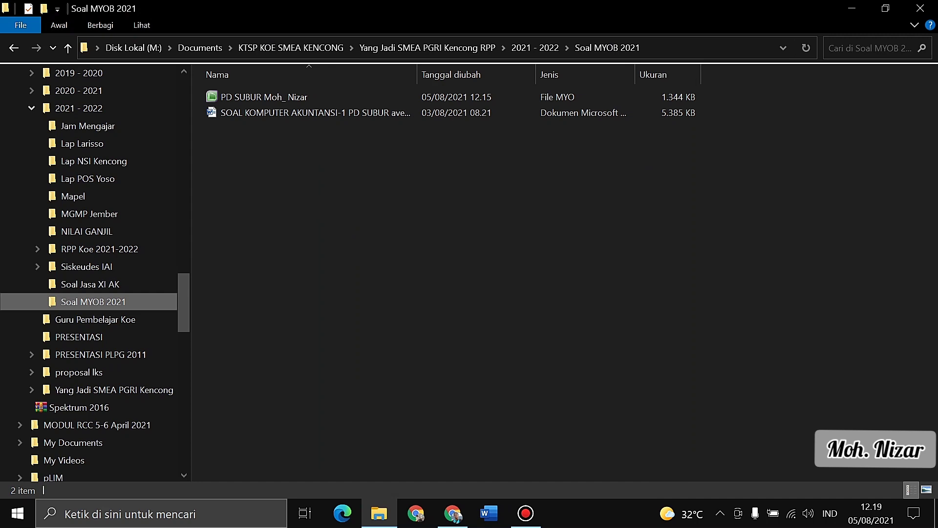
- Open the PD SUBUR company file, signing on as Administrator, postponing activation and declining data verification
{"action": "left_click", "coordinate": [313, 113]}
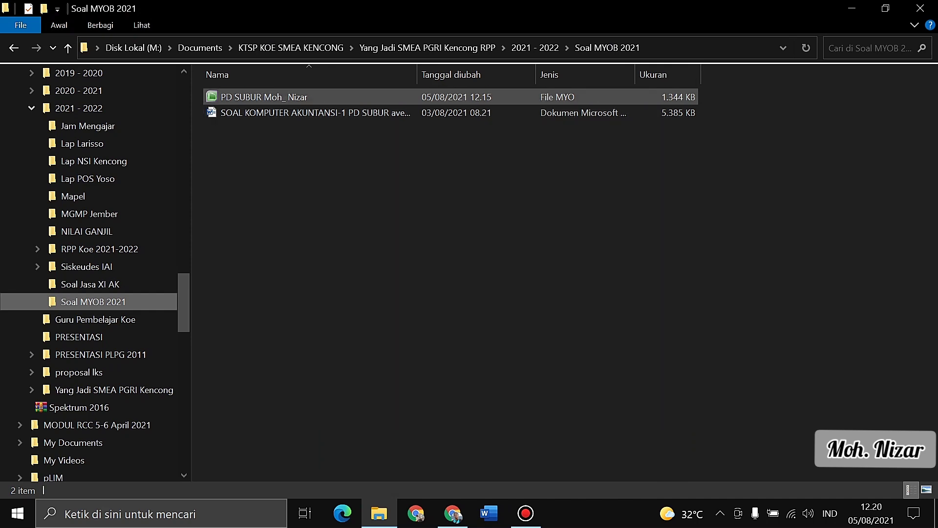
{"action": "double_click", "coordinate": [264, 97]}
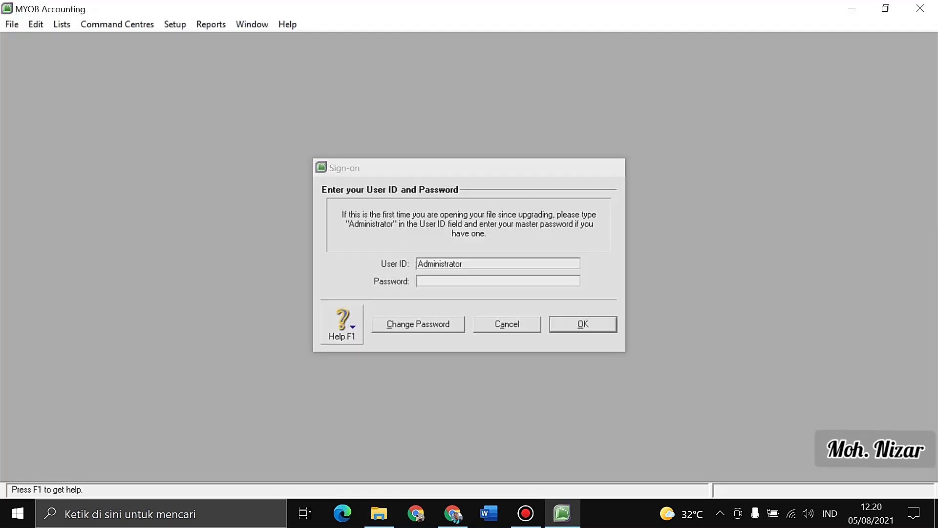
{"action": "key", "text": "Return"}
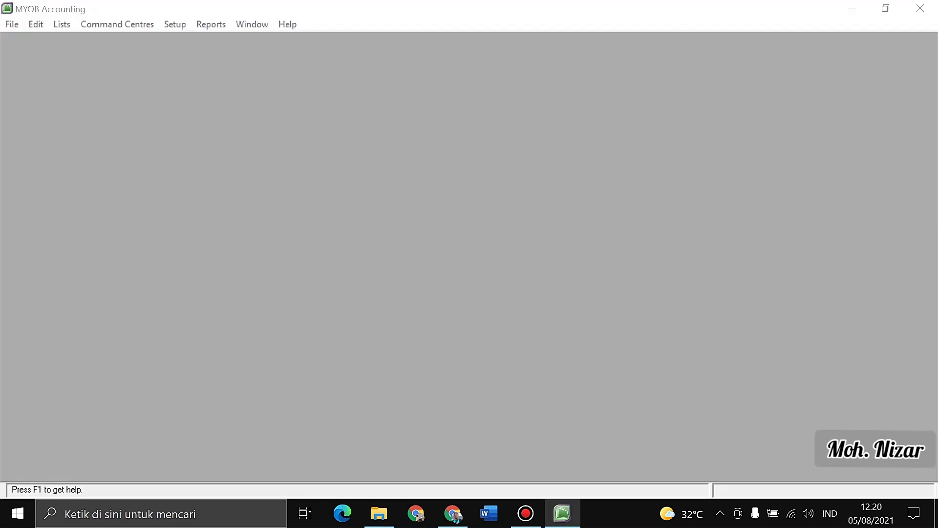
{"action": "key", "text": "alt+l"}
{"action": "key", "text": "alt+c"}
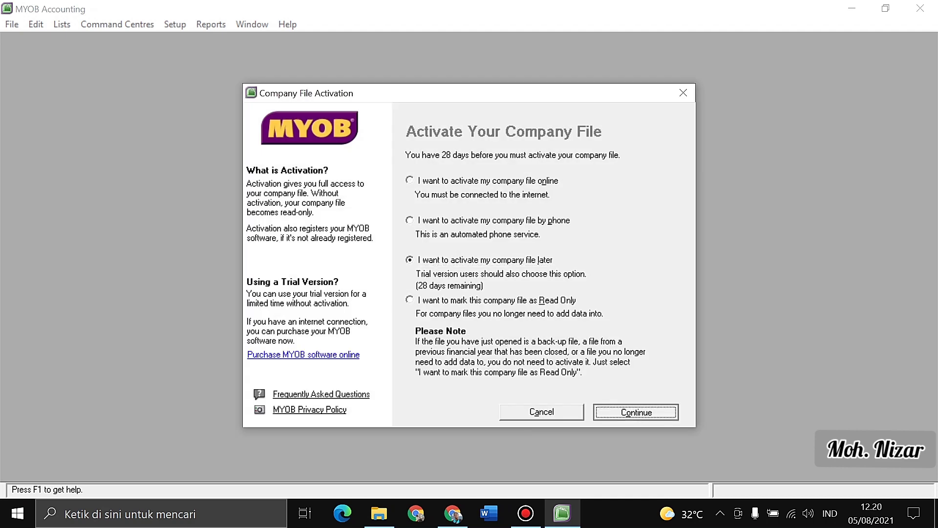
{"action": "key", "text": "Return"}
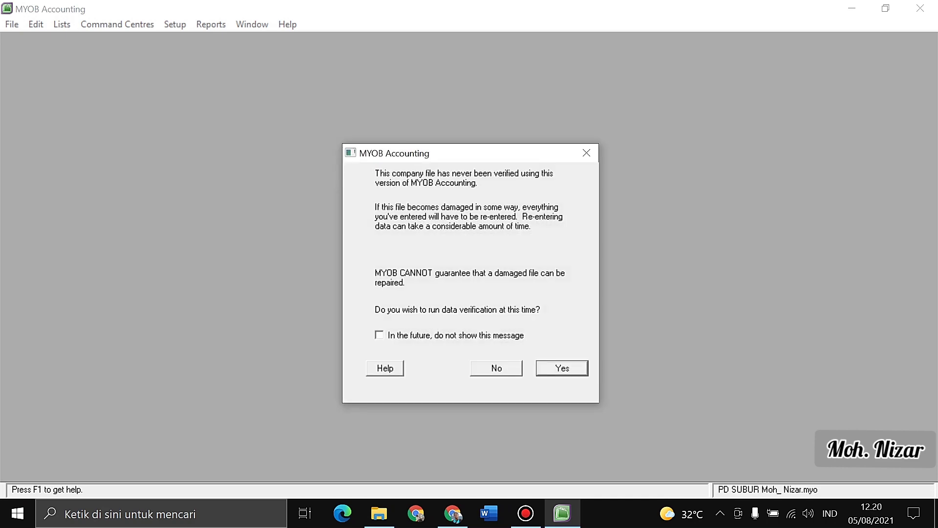
{"action": "key", "text": "n"}
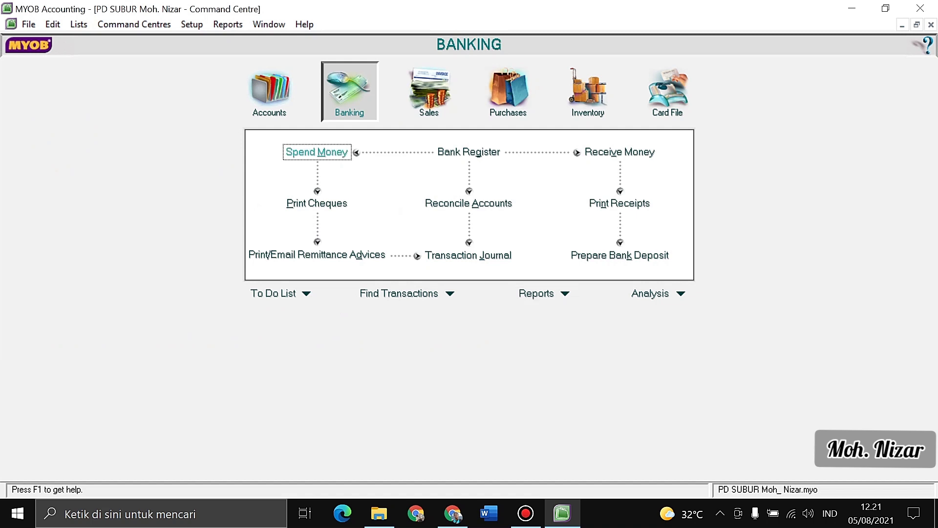
- Display the Trial Balance accounts report for the 13th Period of This Year (FY 2018)
{"action": "left_click", "coordinate": [270, 90]}
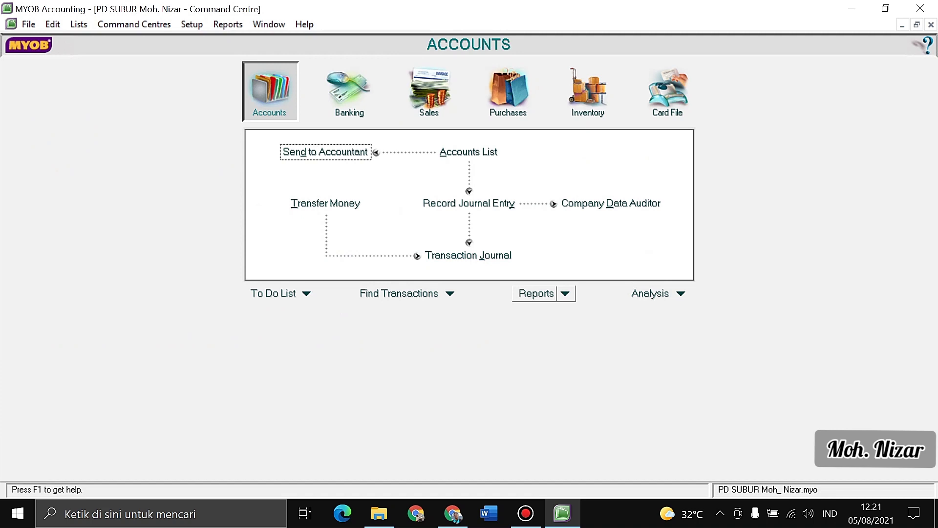
{"action": "left_click", "coordinate": [565, 293]}
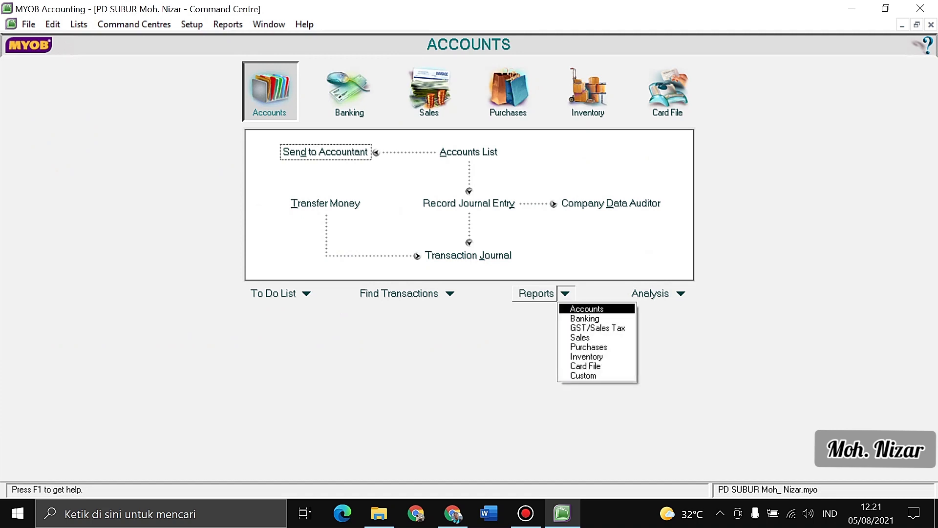
{"action": "key", "text": "Return"}
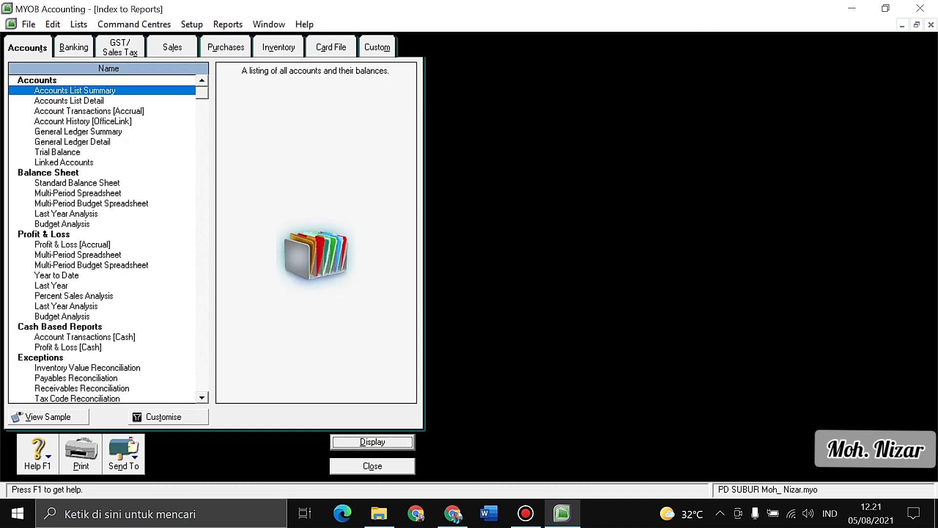
{"action": "left_click", "coordinate": [57, 152]}
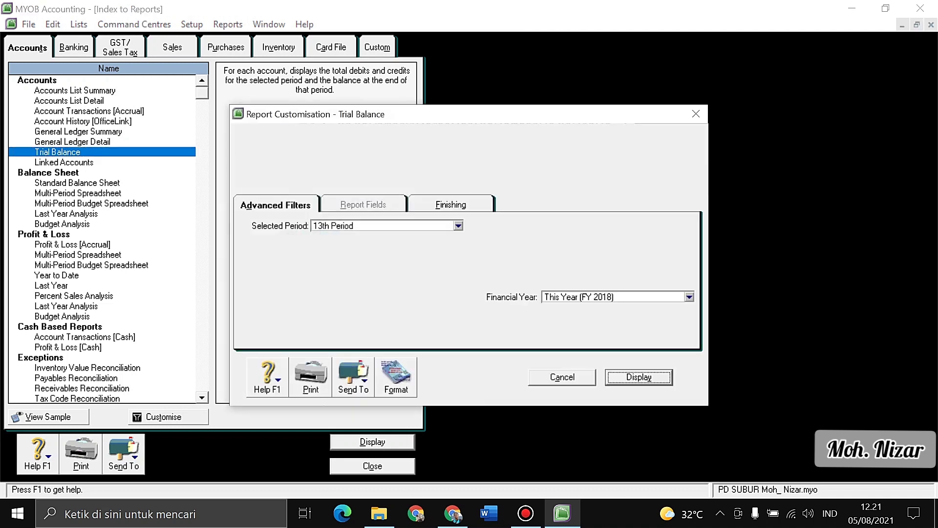
{"action": "key", "text": "alt+Down"}
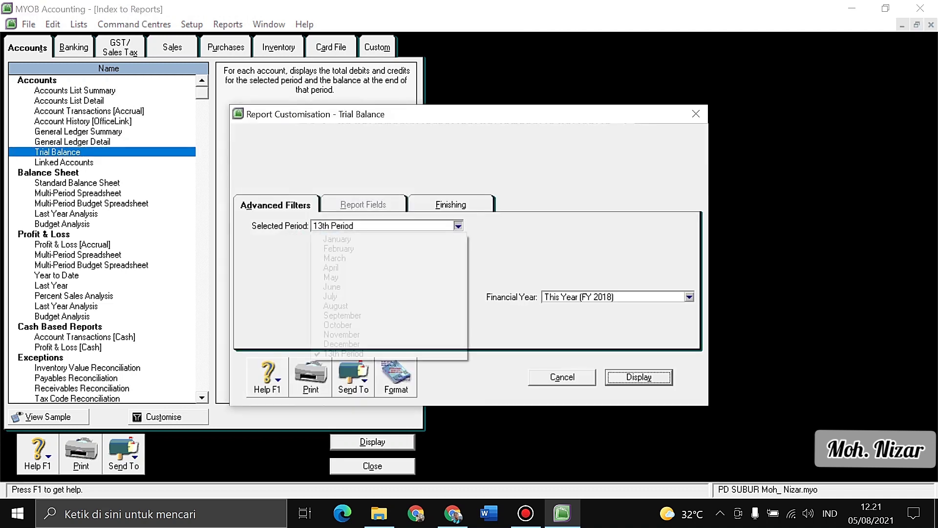
{"action": "key", "text": "Return"}
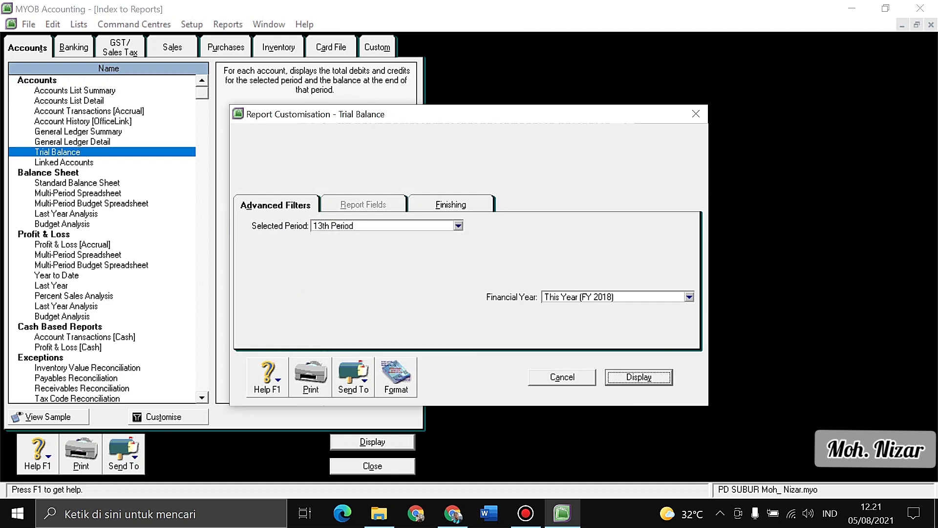
{"action": "key", "text": "Return"}
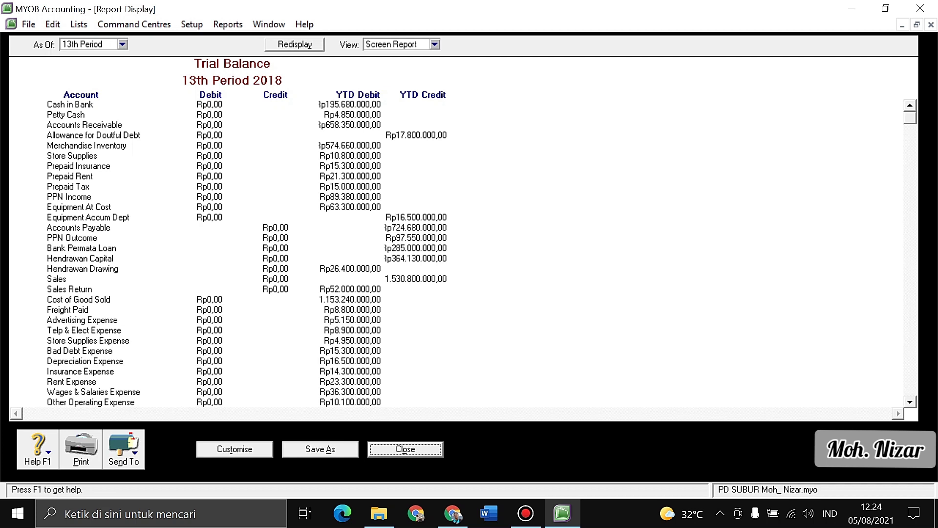
- Start sending the Trial Balance report to PDF and choose the Soal MYOB 2021 folder under 2021 - 2022 as the save location
{"action": "left_click", "coordinate": [124, 449]}
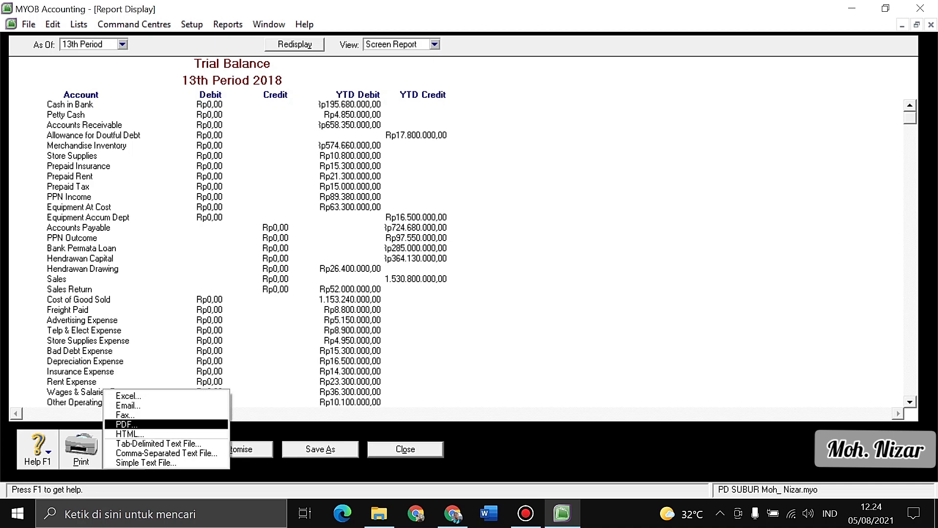
{"action": "key", "text": "Return"}
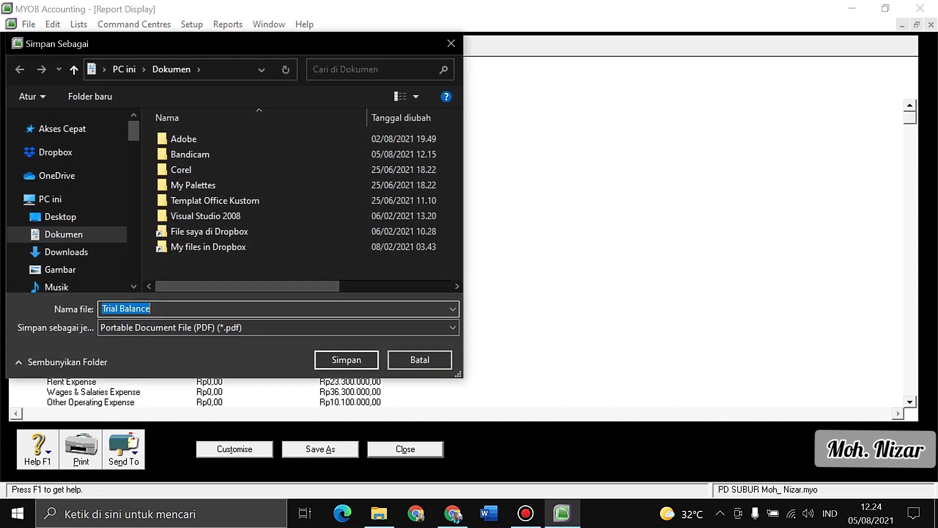
{"action": "scroll", "coordinate": [74, 205], "scroll_direction": "down", "scroll_amount": 3}
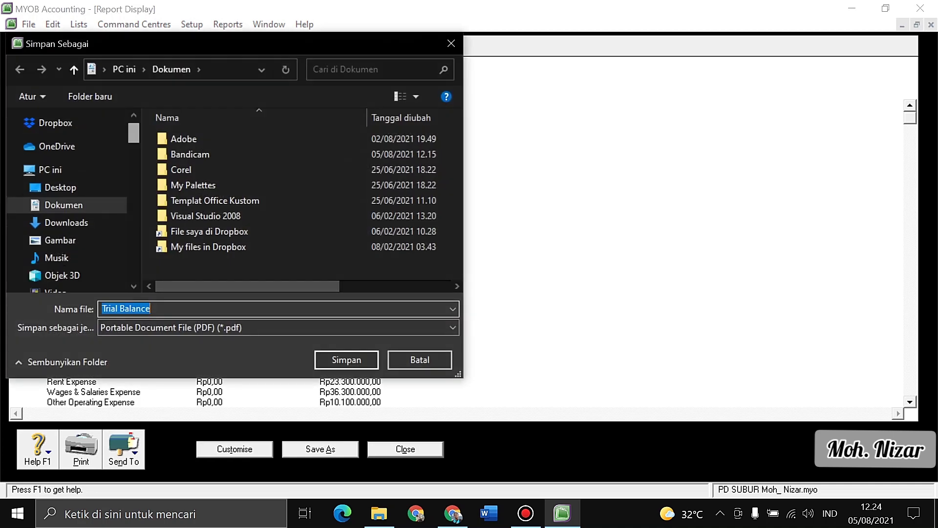
{"action": "scroll", "coordinate": [74, 200], "scroll_direction": "down", "scroll_amount": 10}
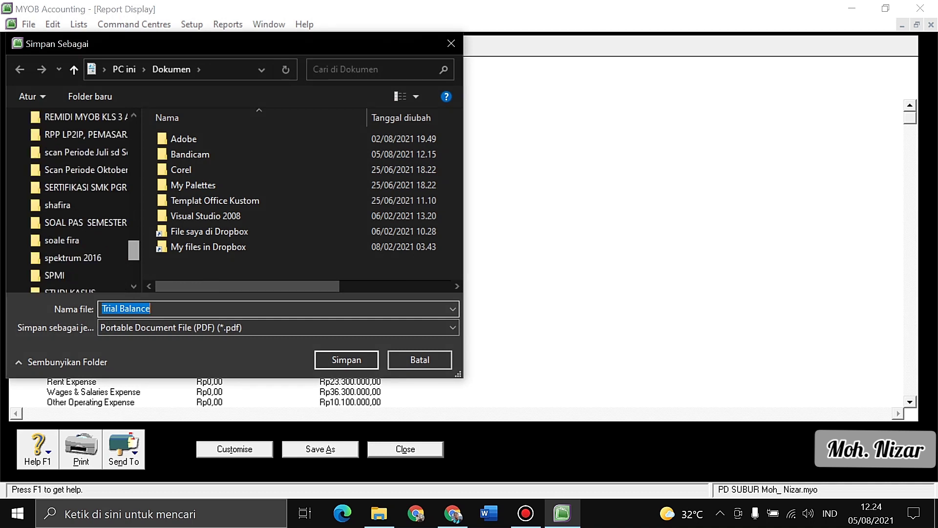
{"action": "scroll", "coordinate": [74, 201], "scroll_direction": "down", "scroll_amount": 2}
{"action": "scroll", "coordinate": [73, 200], "scroll_direction": "up", "scroll_amount": 9}
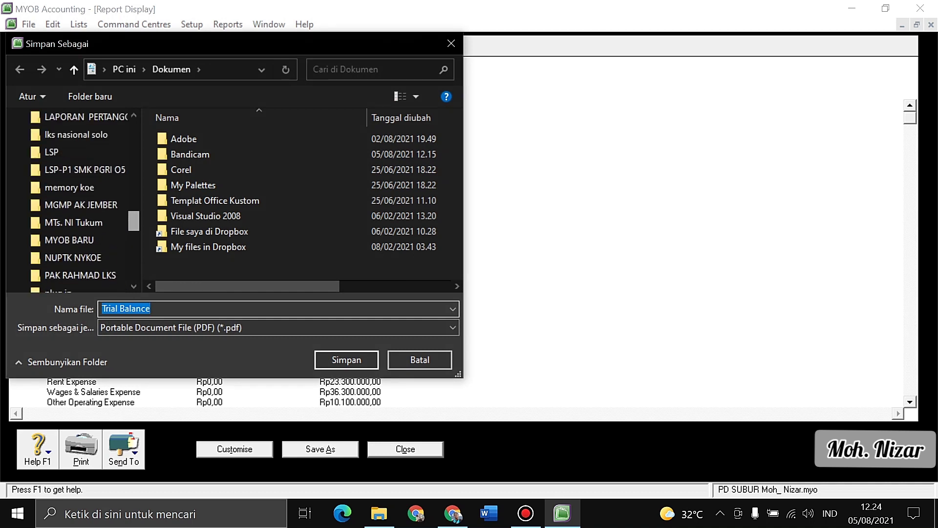
{"action": "scroll", "coordinate": [74, 201], "scroll_direction": "up", "scroll_amount": 2}
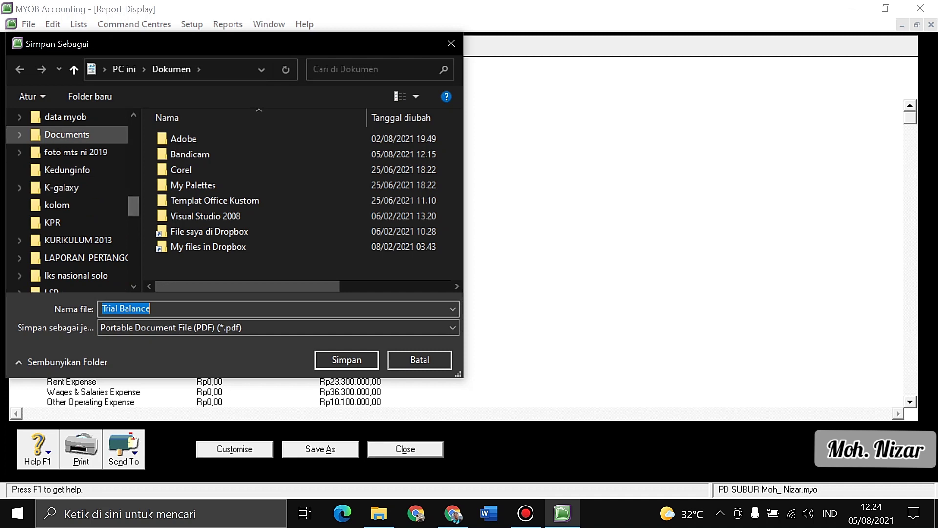
{"action": "left_click", "coordinate": [20, 135]}
{"action": "scroll", "coordinate": [79, 240], "scroll_direction": "down", "scroll_amount": 1}
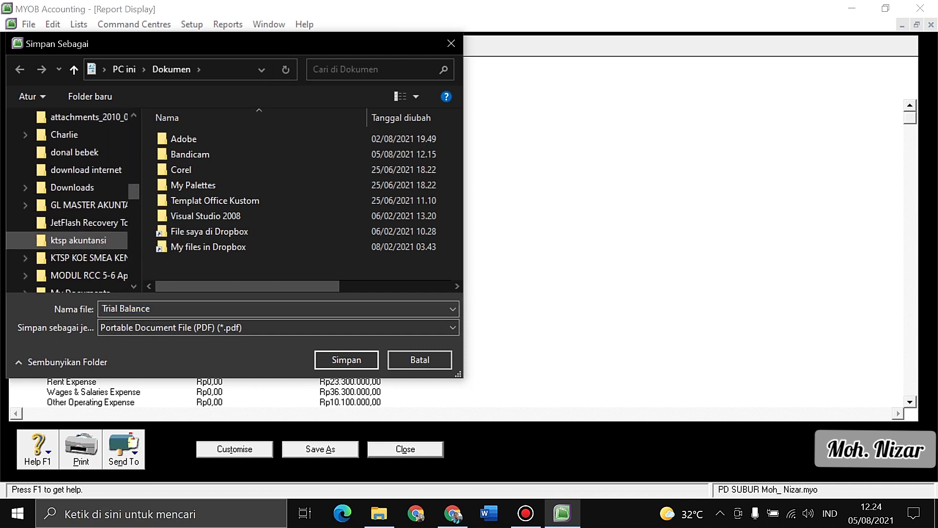
{"action": "scroll", "coordinate": [78, 240], "scroll_direction": "down", "scroll_amount": 1}
{"action": "scroll", "coordinate": [78, 220], "scroll_direction": "down", "scroll_amount": 5}
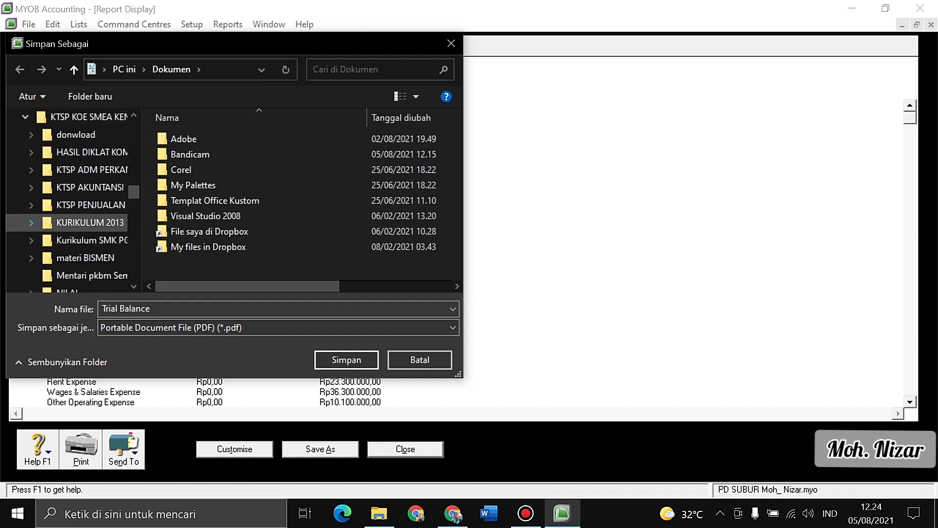
{"action": "scroll", "coordinate": [73, 276], "scroll_direction": "down", "scroll_amount": 5}
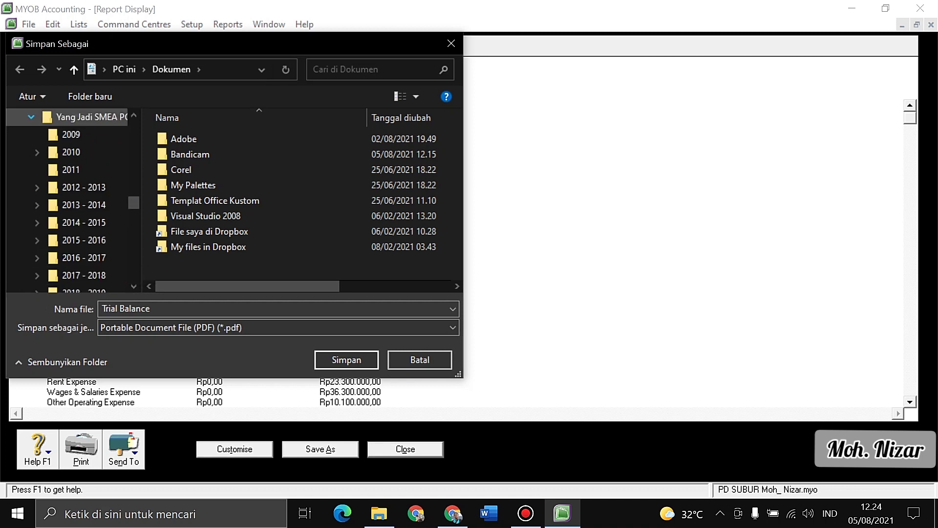
{"action": "scroll", "coordinate": [73, 275], "scroll_direction": "down", "scroll_amount": 1}
{"action": "scroll", "coordinate": [74, 275], "scroll_direction": "down", "scroll_amount": 3}
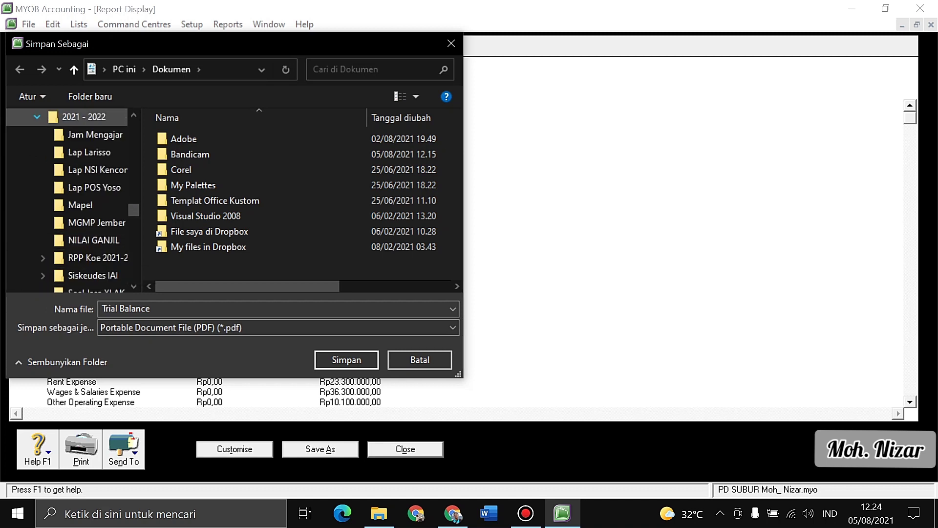
{"action": "scroll", "coordinate": [73, 275], "scroll_direction": "down", "scroll_amount": 1}
{"action": "left_click", "coordinate": [93, 240]}
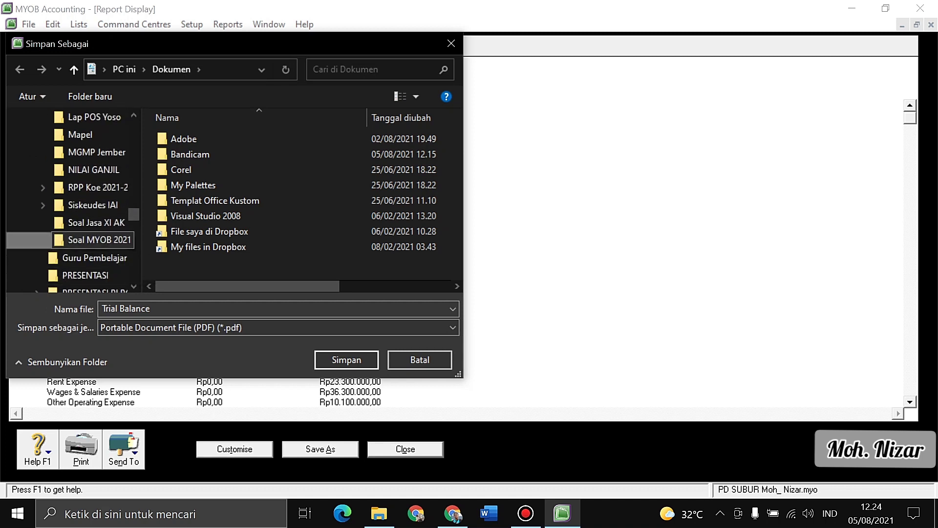
- Save the PDF as "Trial Balance PD SUBUR" and close the report display
{"action": "left_click", "coordinate": [195, 308]}
{"action": "left_click", "coordinate": [150, 308]}
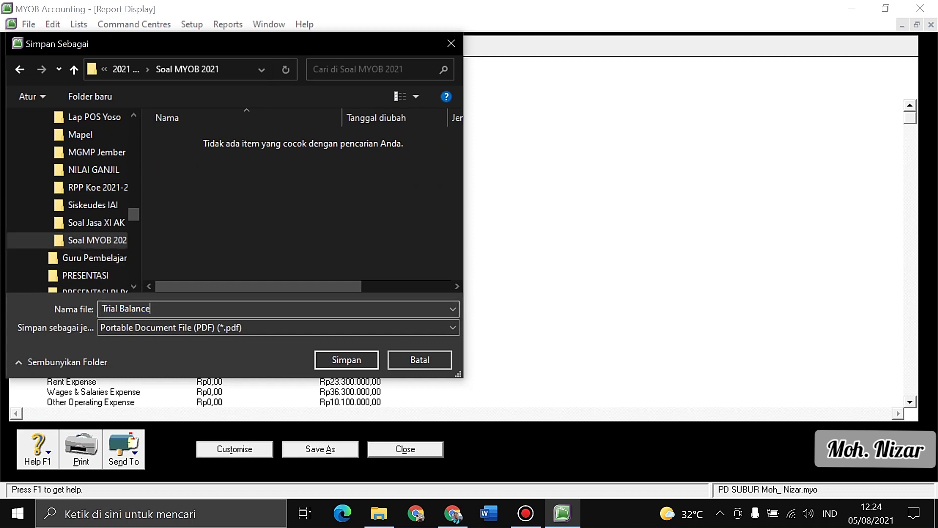
{"action": "type", "text": "PD SUBUR"}
{"action": "key", "text": "Return"}
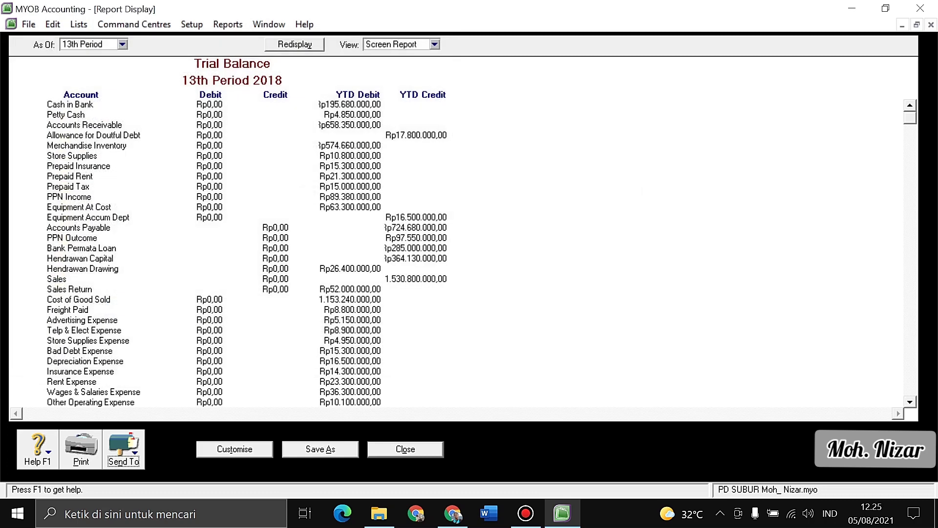
{"action": "key", "text": "Escape"}
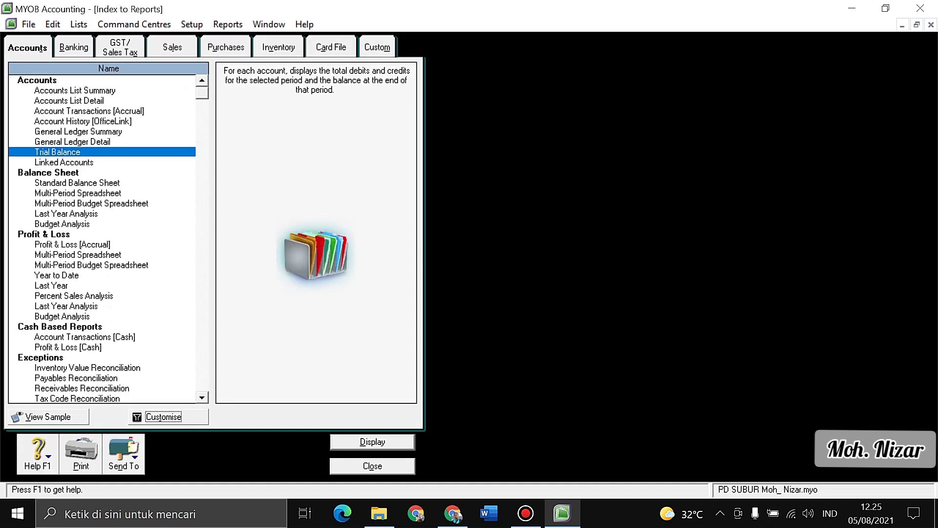
- Switch to File Explorer, open the "Trial Balance PD SUBUR" PDF to check it, and return to MYOB Accounting
{"action": "left_click", "coordinate": [380, 513]}
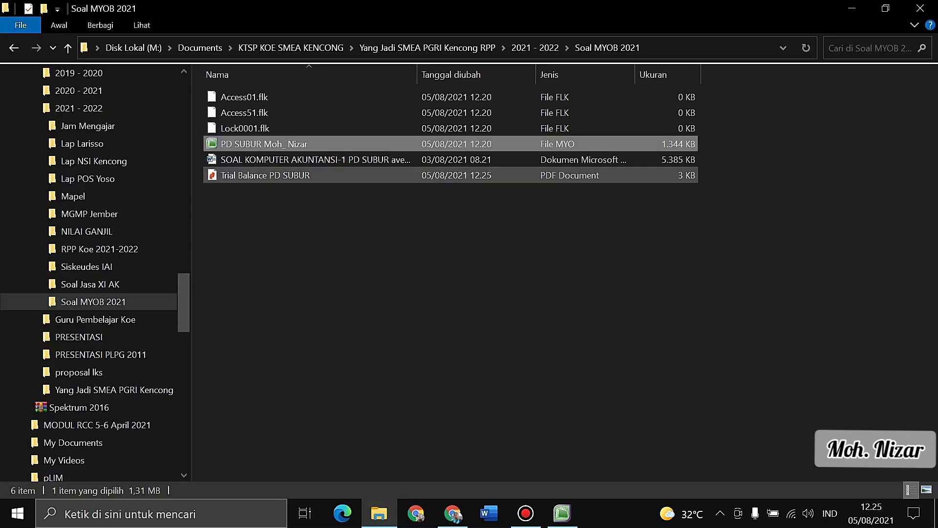
{"action": "double_click", "coordinate": [261, 176]}
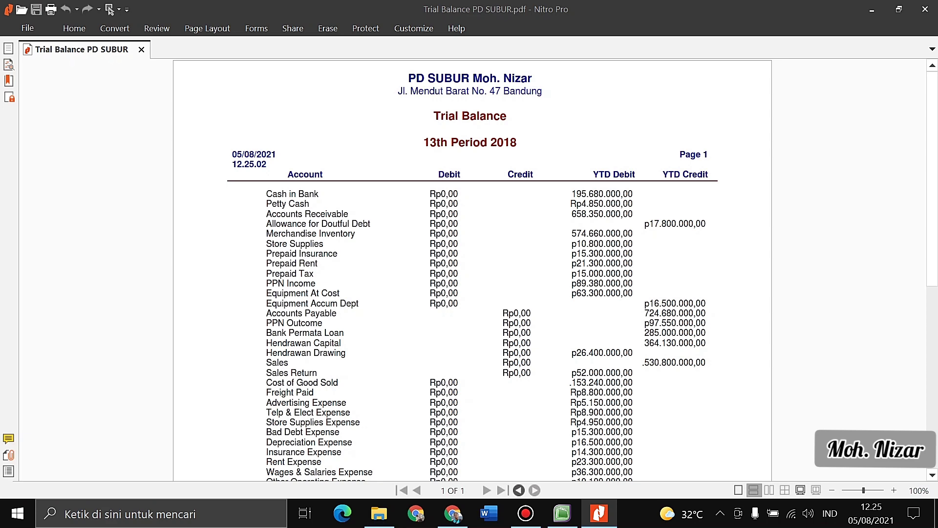
{"action": "left_click", "coordinate": [562, 513]}
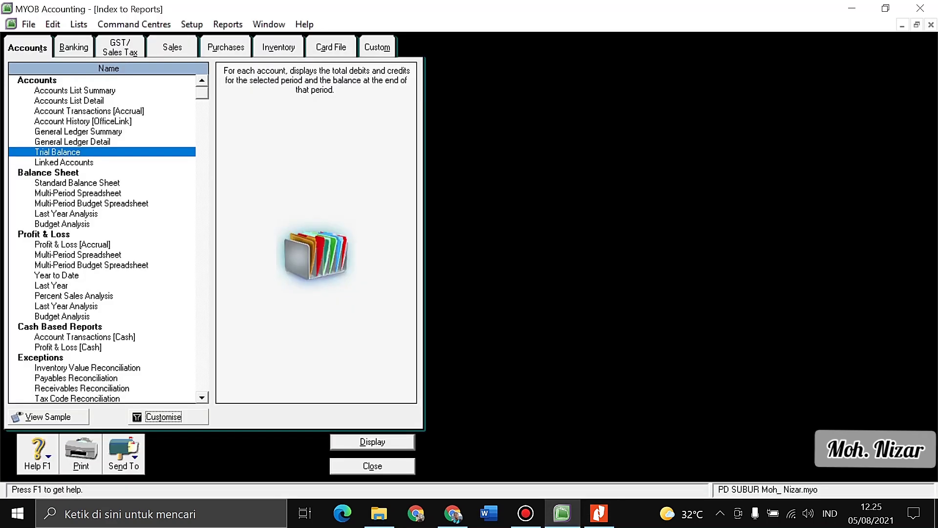
- Start a new journal entry numbered BM12-1, dated 31/12/2018, with the memo "Jurnal Penyesuaian"
{"action": "key", "text": "Escape"}
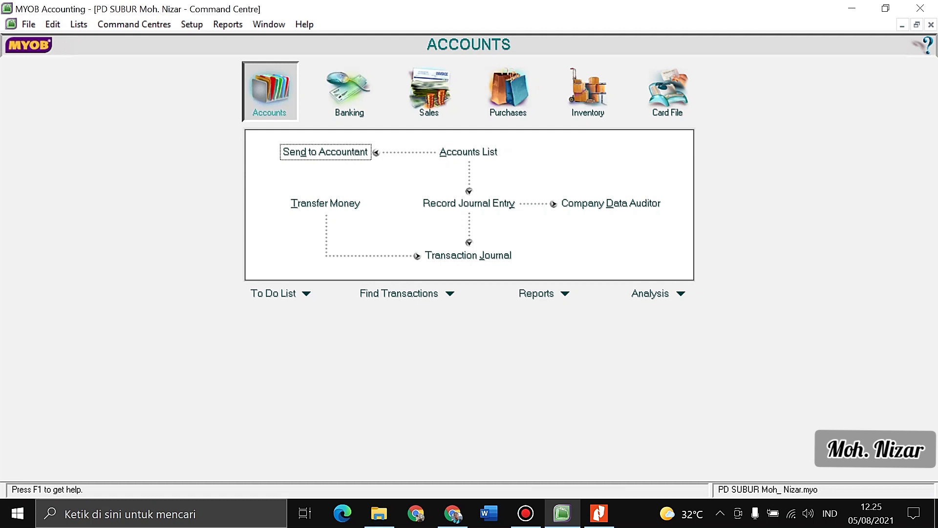
{"action": "left_click", "coordinate": [470, 203]}
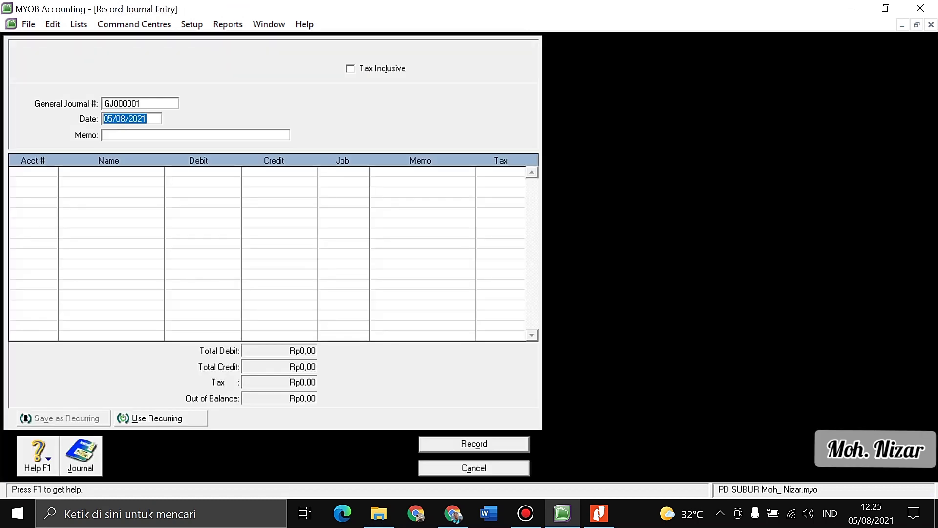
{"action": "left_click", "coordinate": [140, 103]}
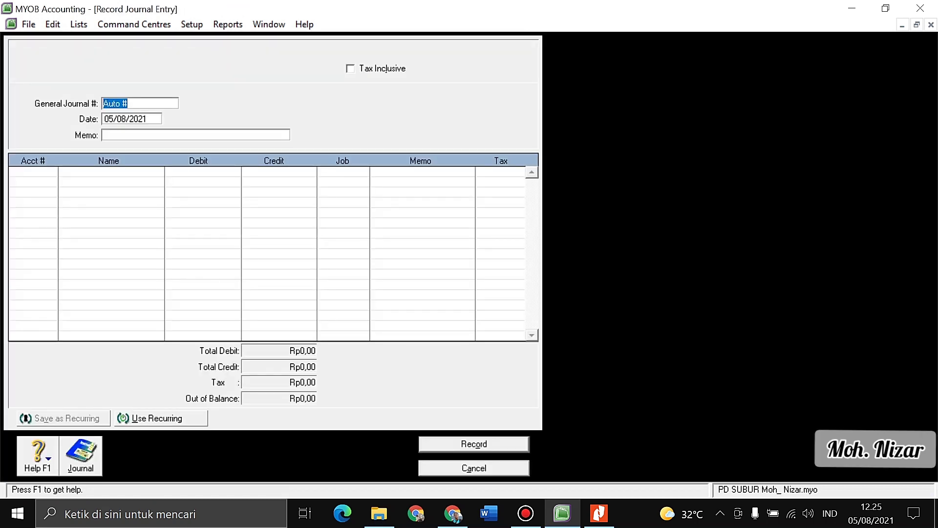
{"action": "type", "text": "BM12-1"}
{"action": "key", "text": "Tab"}
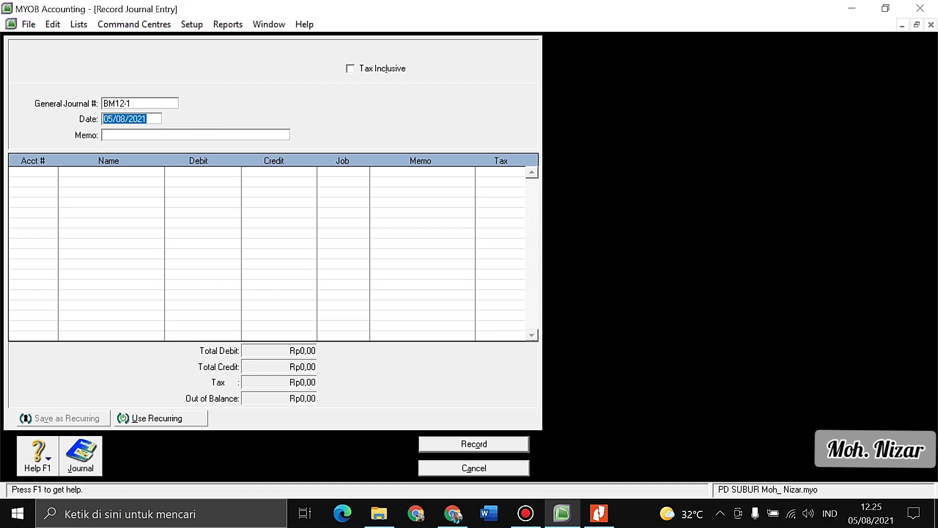
{"action": "type", "text": "31/12/"}
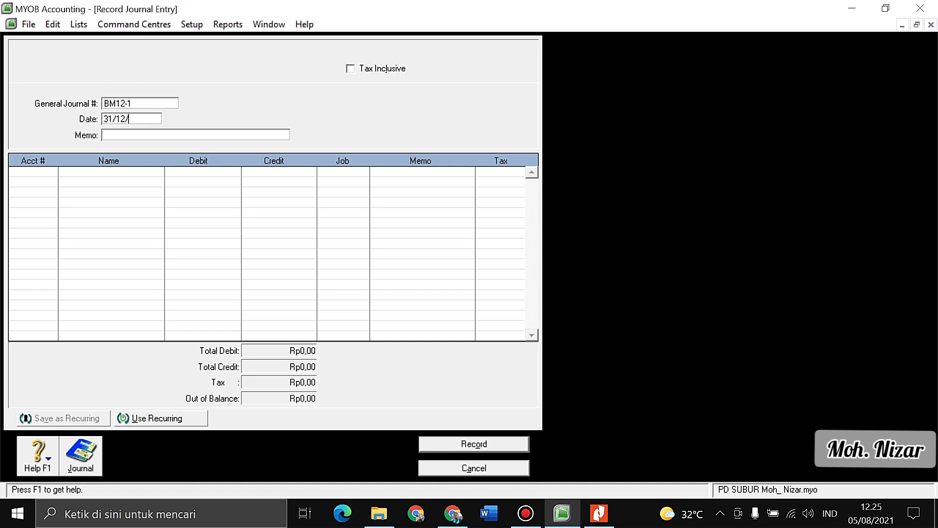
{"action": "type", "text": "2018"}
{"action": "key", "text": "Tab"}
{"action": "type", "text": "Jurnal Penyesuaian"}
{"action": "key", "text": "Tab"}
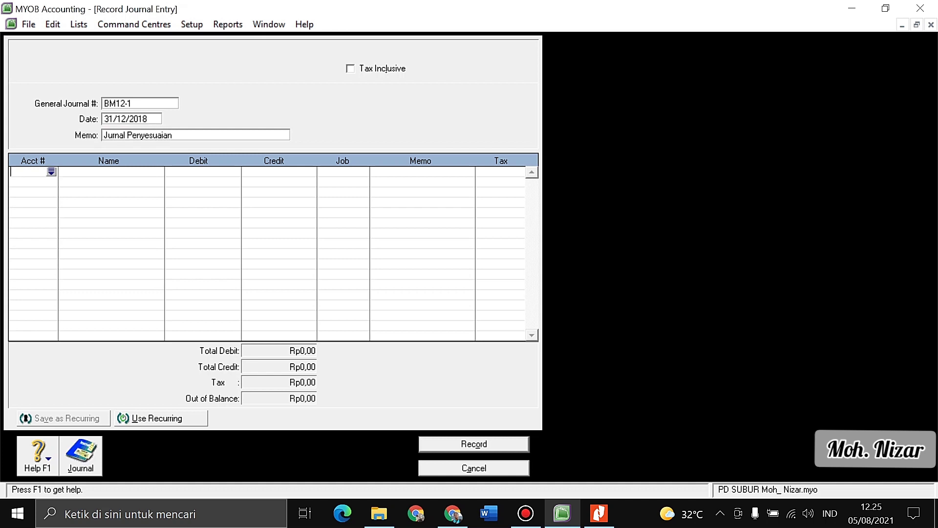
- Debit account 1-1110 Cash in Bank with Rp4.400.000 on the first line of the journal entry
{"action": "key", "text": "Tab"}
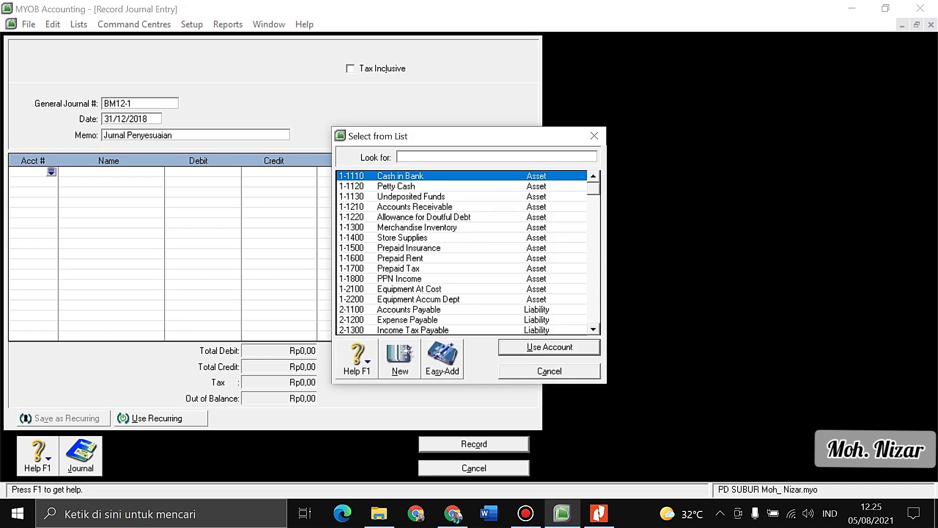
{"action": "key", "text": "Return"}
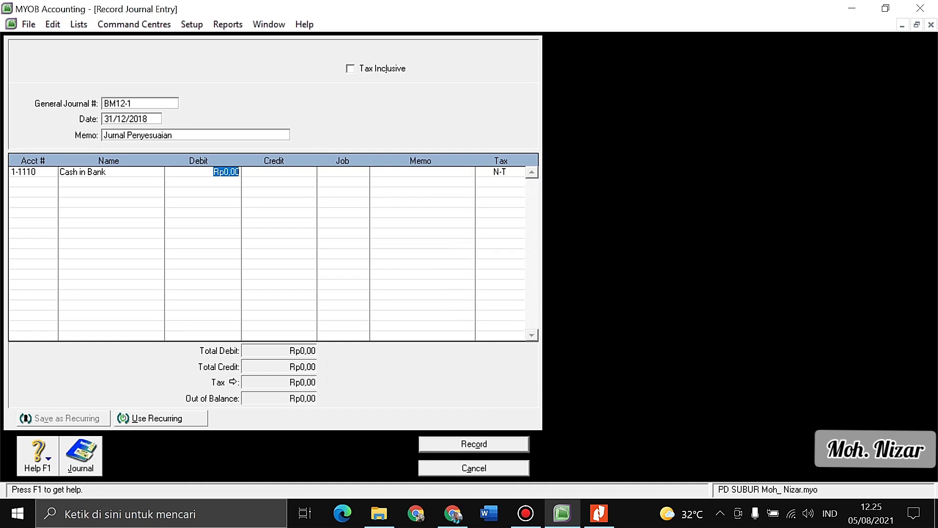
{"action": "type", "text": "4400000"}
{"action": "key", "text": "Return"}
- Add a line for account 9-1200 Bank Service Charge with a debit of Rp100.000
{"action": "key", "text": "Tab"}
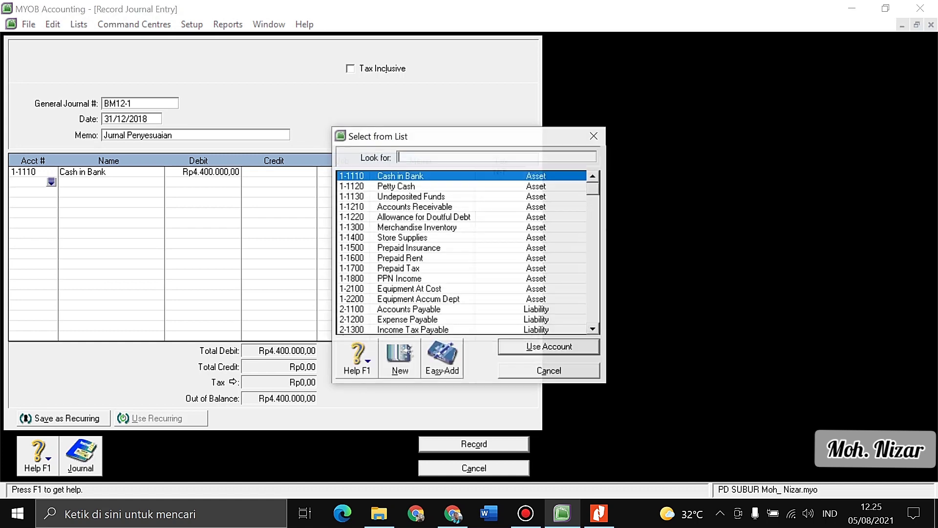
{"action": "scroll", "coordinate": [462, 252], "scroll_direction": "down", "scroll_amount": 10}
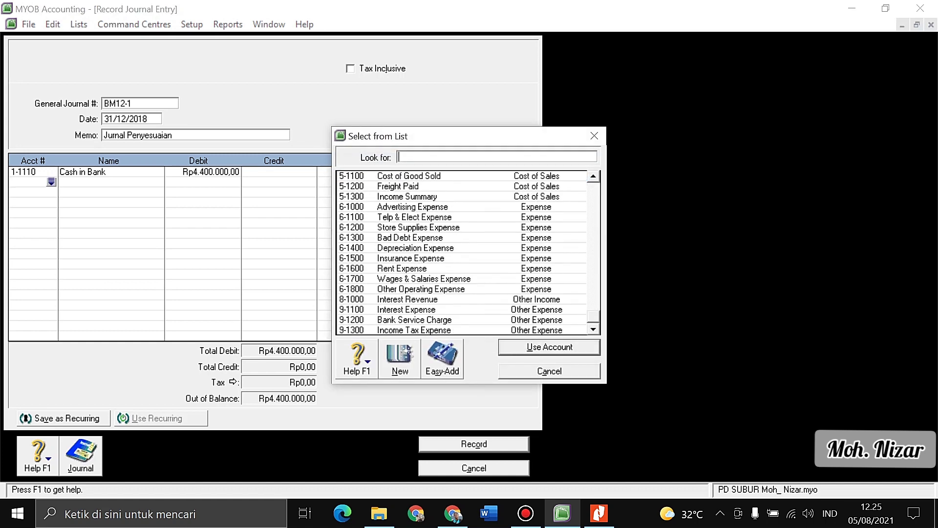
{"action": "type", "text": "9-1200"}
{"action": "key", "text": "Return"}
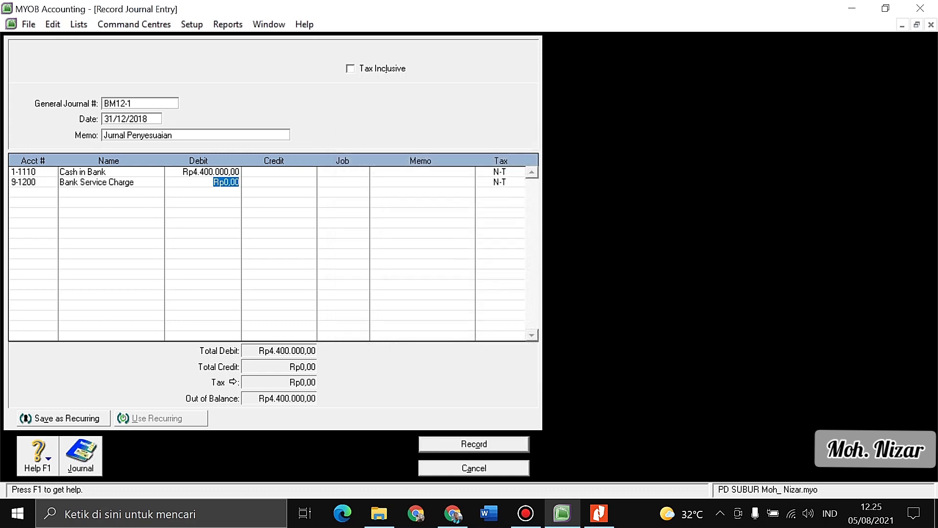
{"action": "type", "text": "100."}
{"action": "type", "text": "00"}
{"action": "type", "text": "0"}
{"action": "key", "text": "Return"}
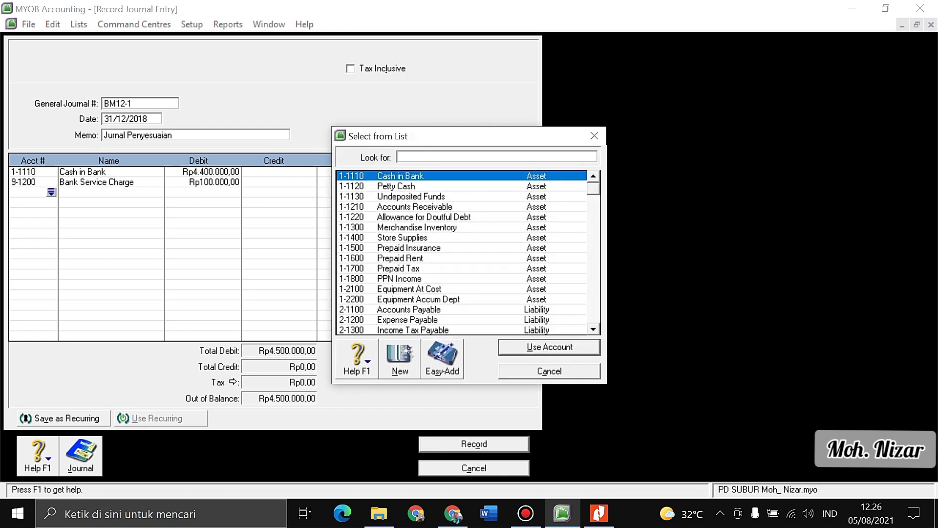
- Credit account 8-1000 Interest Revenue with Rp4.500.000 and record journal entry BM12-1
{"action": "type", "text": "8-1000"}
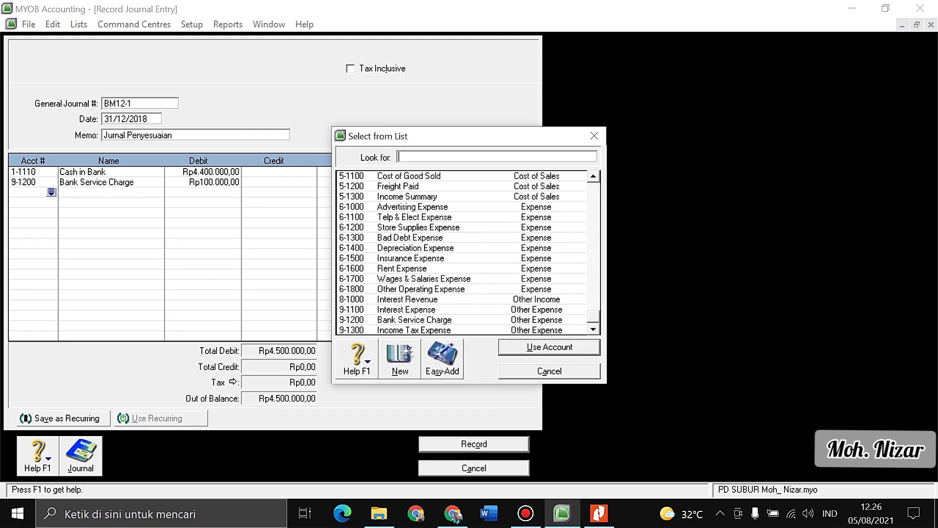
{"action": "key", "text": "Return"}
{"action": "key", "text": "Tab"}
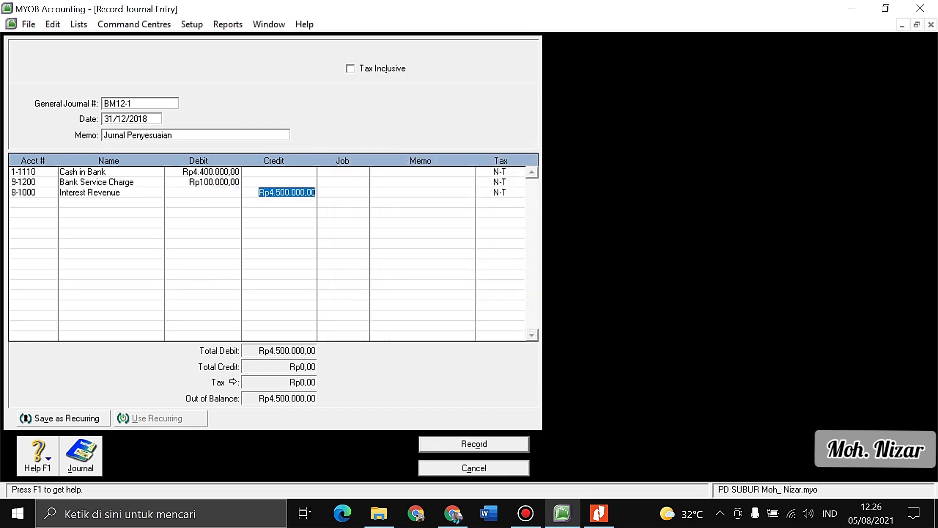
{"action": "key", "text": "Tab"}
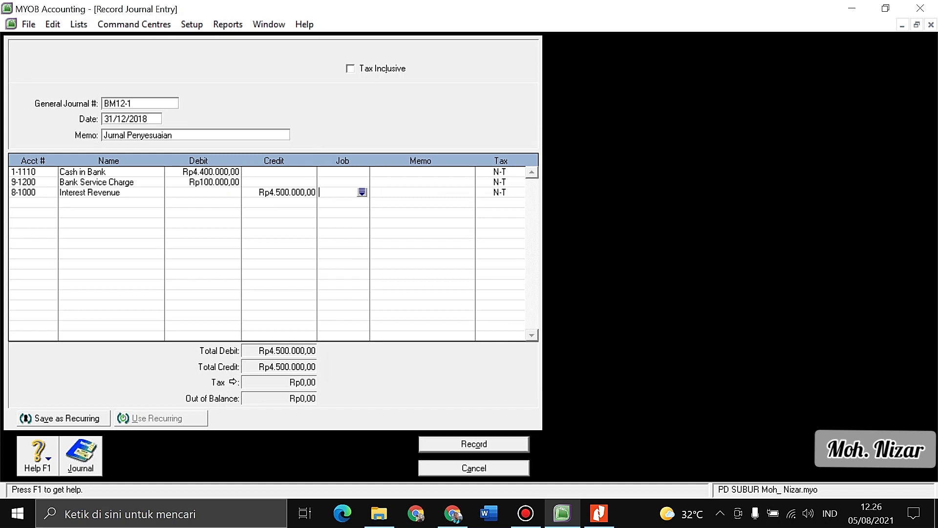
{"action": "left_click", "coordinate": [125, 119]}
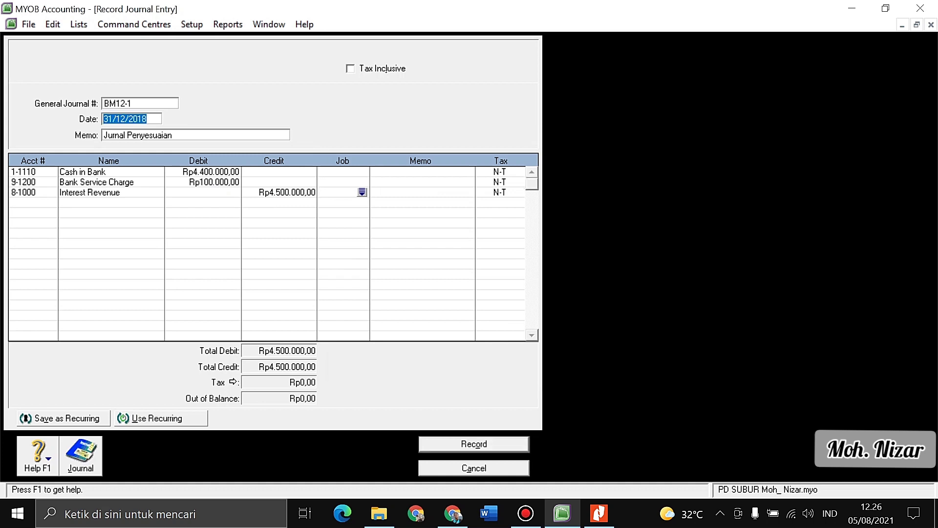
{"action": "key", "text": "ctrl+r"}
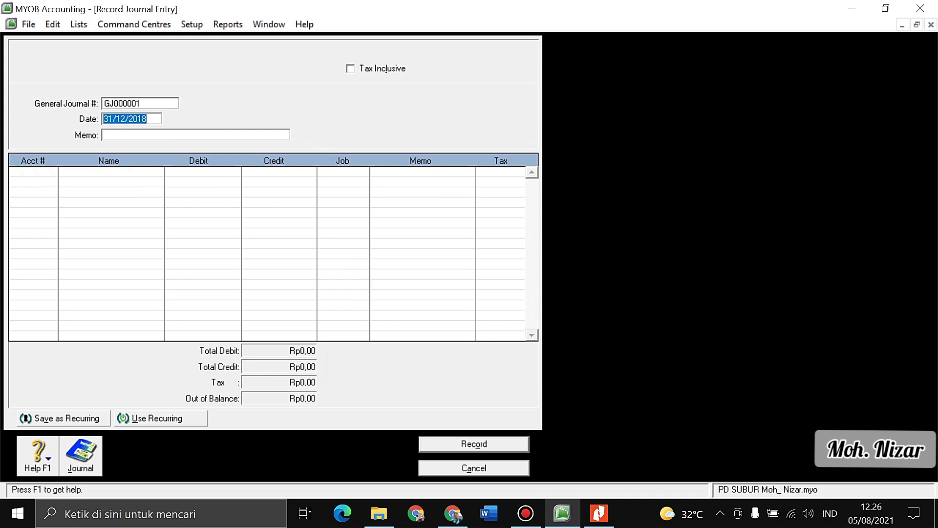
- Number the new journal entry BM12-2, keep its date, and enter the memo "Jurnal Penyesuaian"
{"action": "left_click", "coordinate": [140, 103]}
{"action": "type", "text": "BM1"}
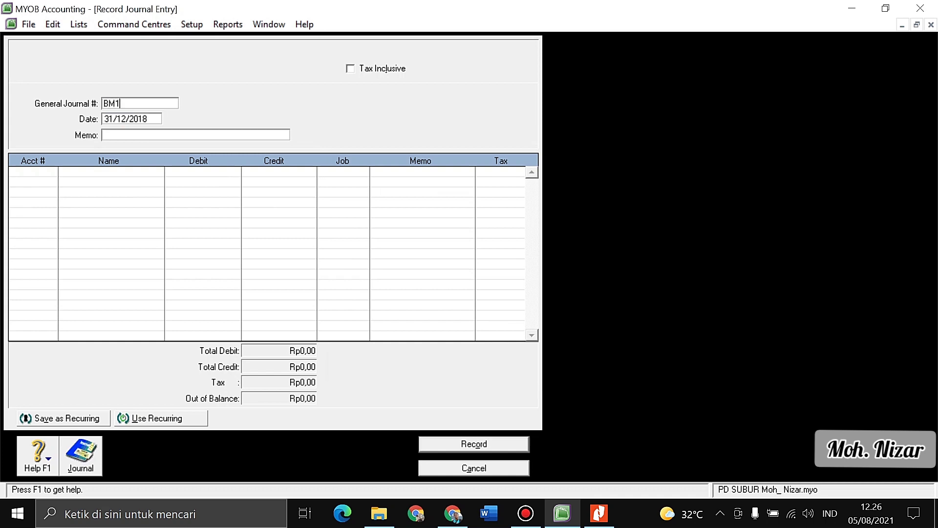
{"action": "type", "text": "2-2"}
{"action": "key", "text": "Tab"}
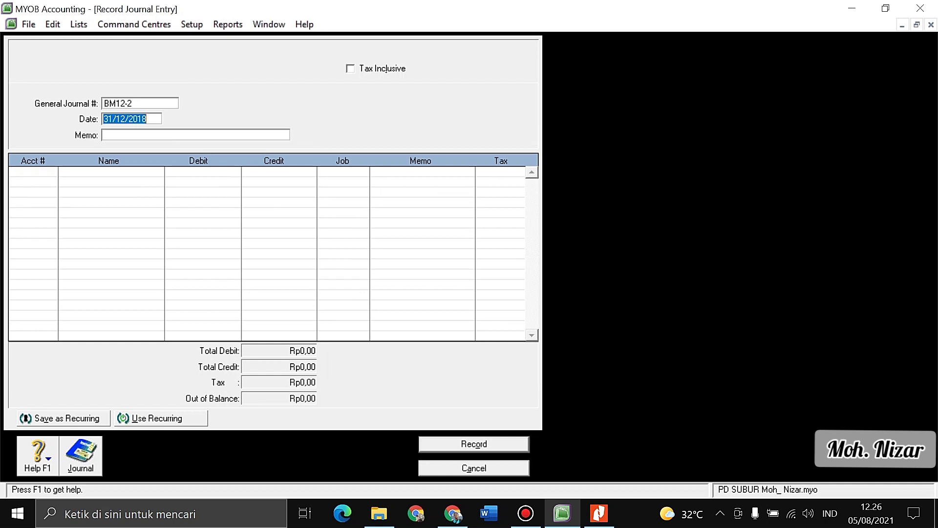
{"action": "key", "text": "Tab"}
{"action": "type", "text": "Jurnal Penye"}
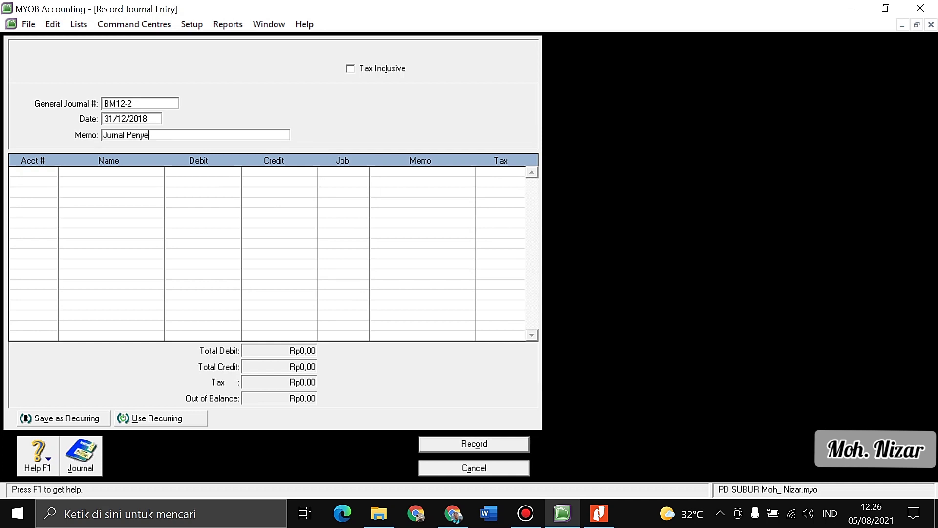
{"action": "type", "text": "suaian"}
{"action": "key", "text": "Tab"}
- Add a line for account 6-1200 Store Supplies Expense and calculate its debit as 10800000 minus 7000000
{"action": "key", "text": "Tab"}
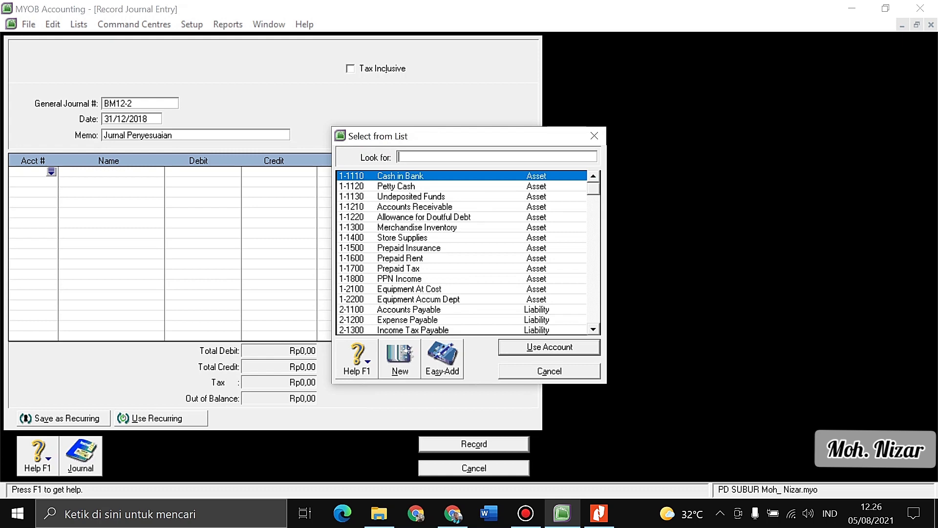
{"action": "type", "text": "1-2100"}
{"action": "scroll", "coordinate": [462, 253], "scroll_direction": "down", "scroll_amount": 5}
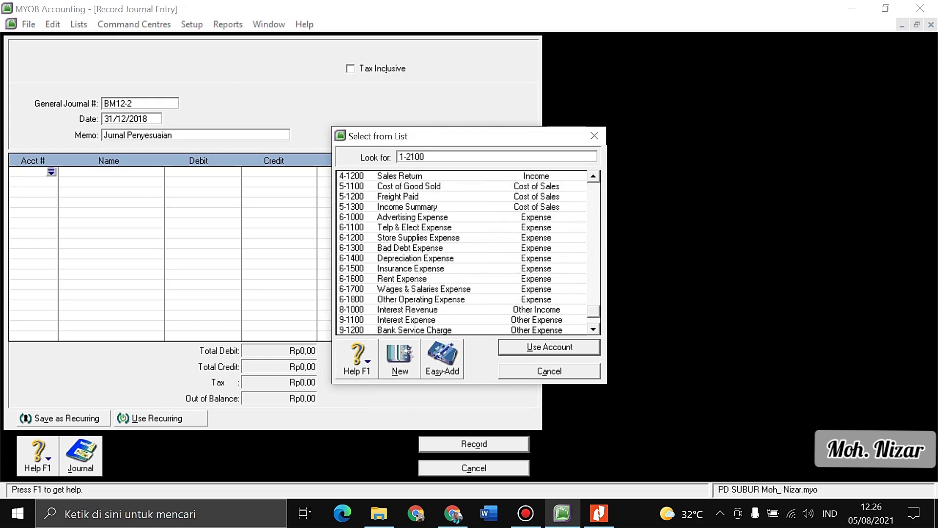
{"action": "left_click", "coordinate": [419, 238]}
{"action": "key", "text": "Return"}
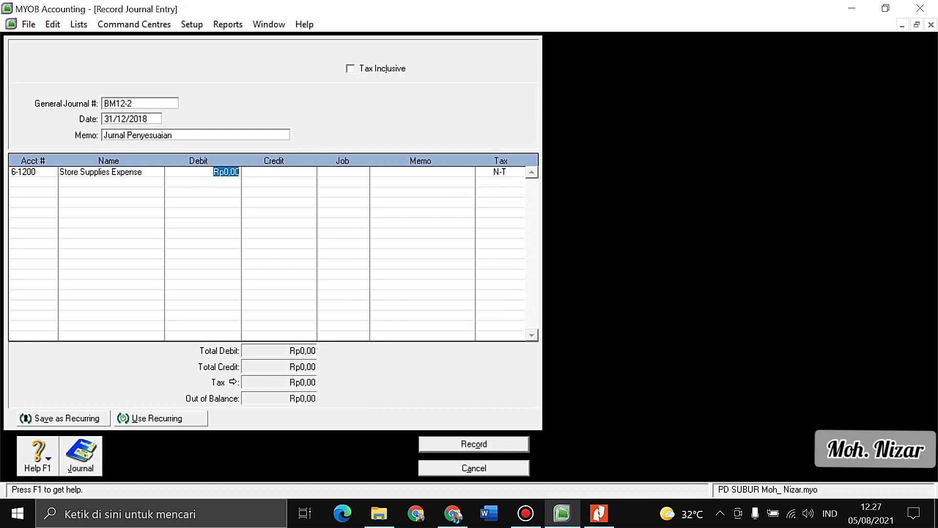
{"action": "key", "text": "BackSpace"}
{"action": "key", "text": "space"}
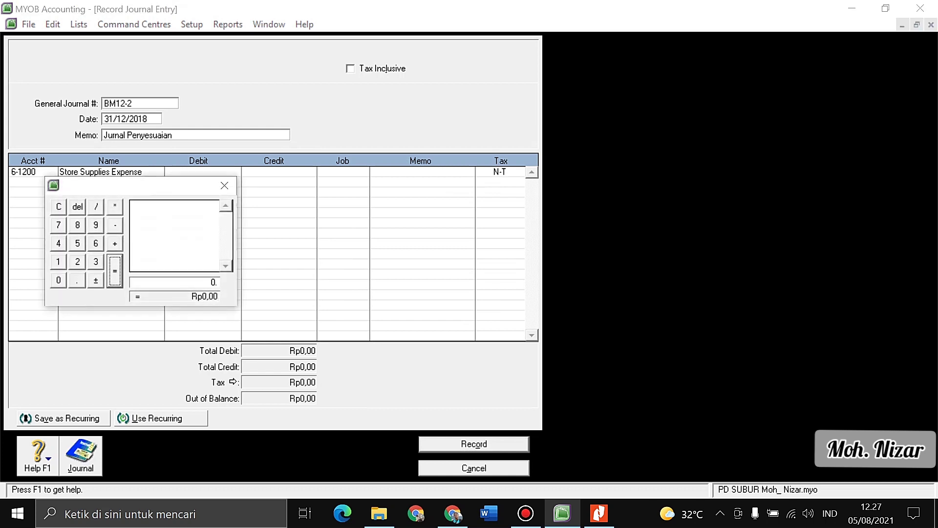
{"action": "type", "text": "10800000"}
{"action": "key", "text": "minus"}
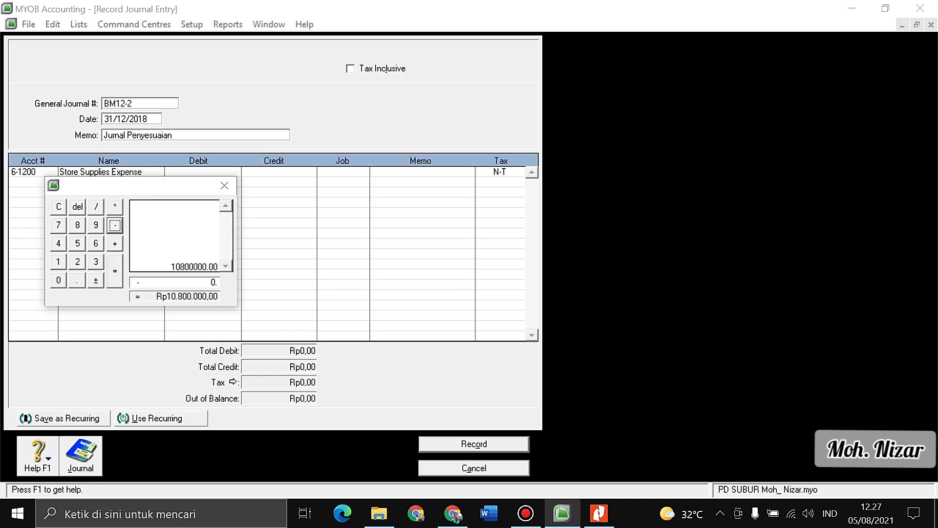
{"action": "type", "text": "7000000"}
{"action": "key", "text": "Return"}
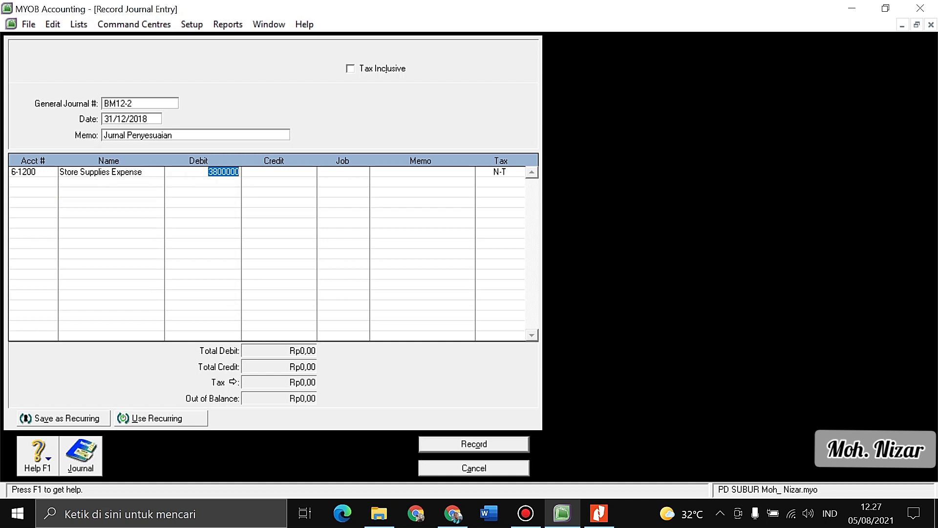
- Add a line for account 1-1400 Store Supplies with a credit of Rp3.800.000
{"action": "left_click", "coordinate": [29, 182]}
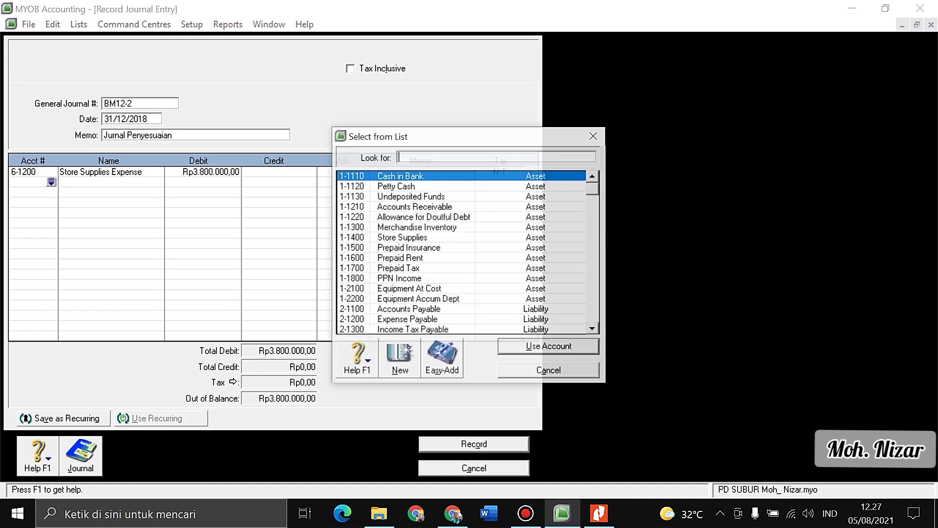
{"action": "type", "text": "1-1400"}
{"action": "key", "text": "Return"}
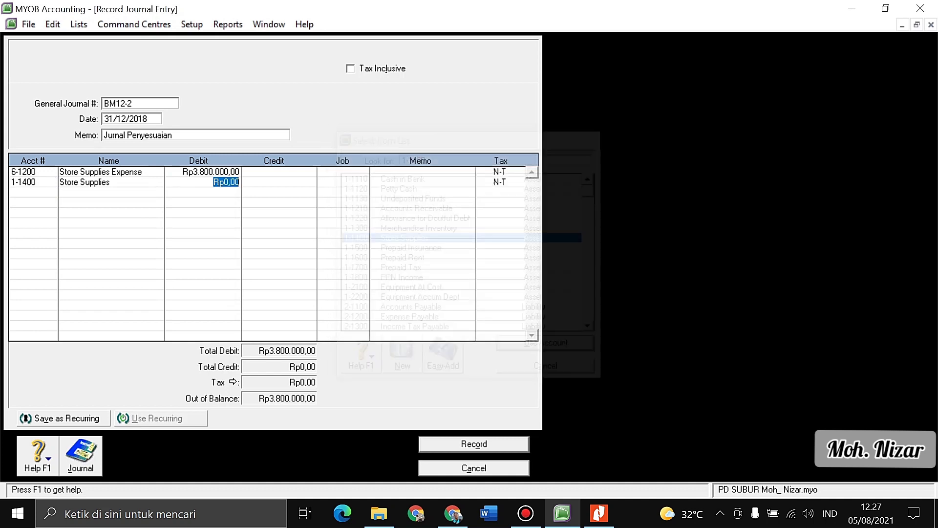
{"action": "left_click", "coordinate": [29, 192]}
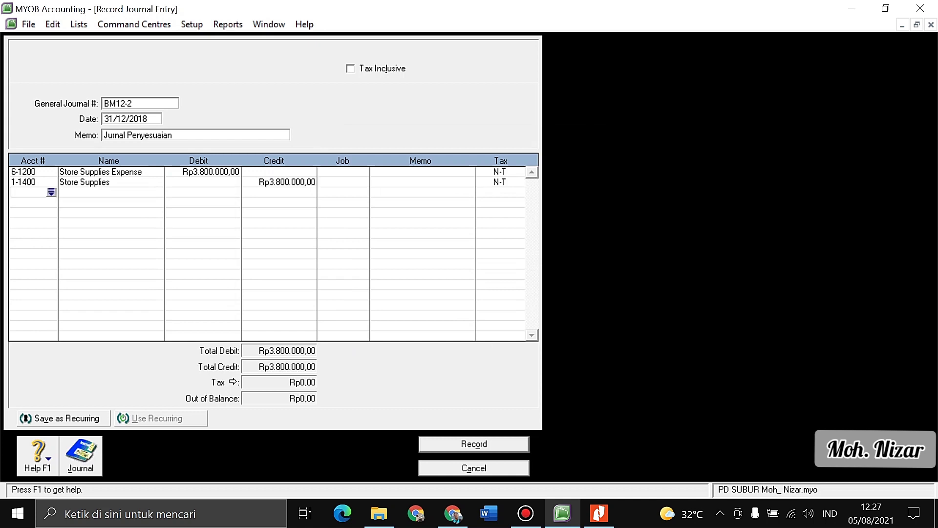
- Add a line for account 6-1600 Rent Expense with a debit of Rp2.000.000
{"action": "key", "text": "Tab"}
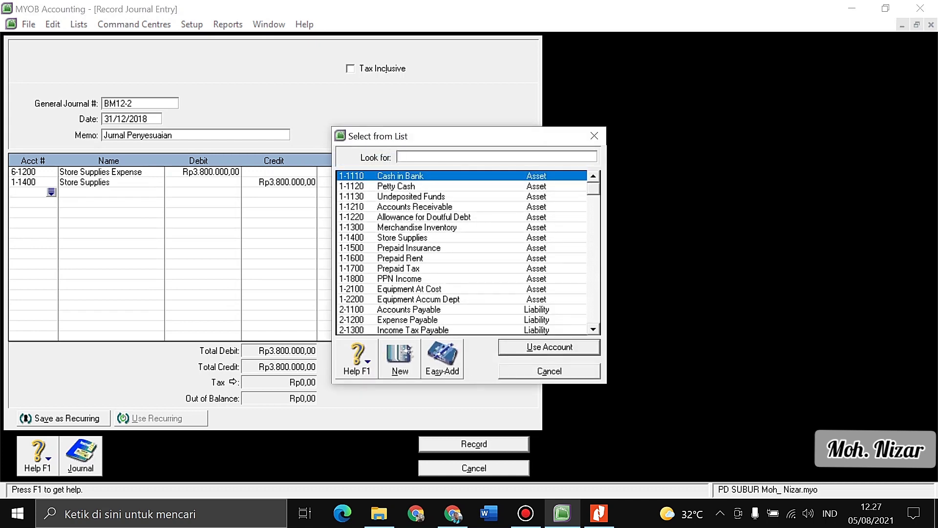
{"action": "scroll", "coordinate": [462, 252], "scroll_direction": "down", "scroll_amount": 7}
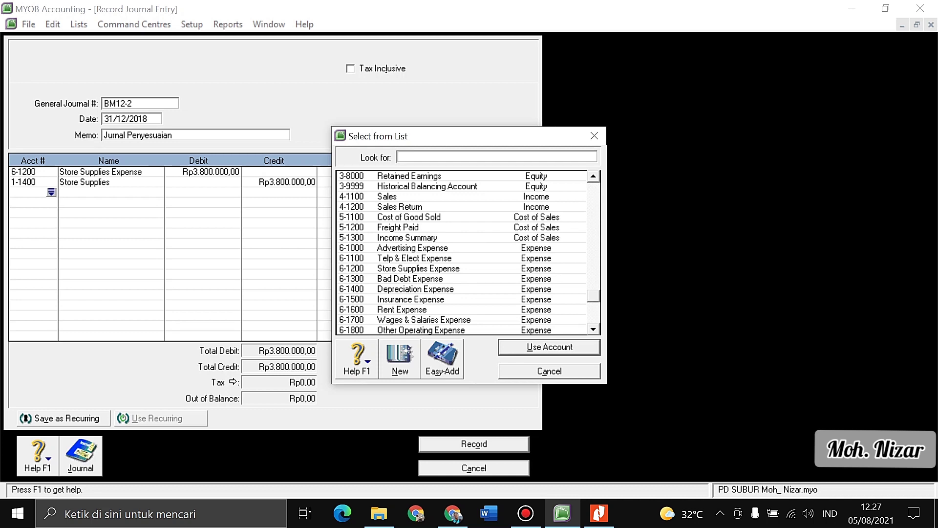
{"action": "type", "text": "6-1600"}
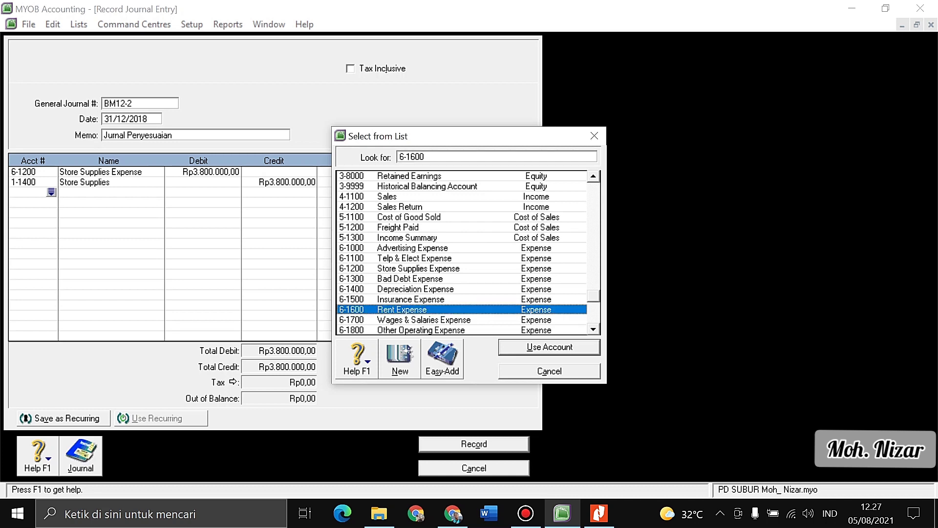
{"action": "key", "text": "Return"}
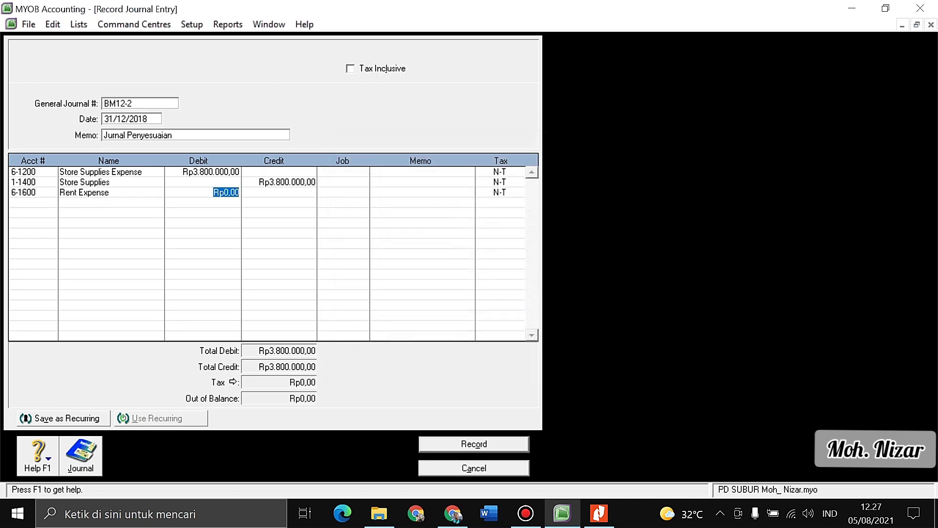
{"action": "type", "text": "2000000"}
{"action": "key", "text": "Return"}
- Add a line for account 1-1600 Prepaid Rent with a credit of Rp2.000.000
{"action": "key", "text": "Return"}
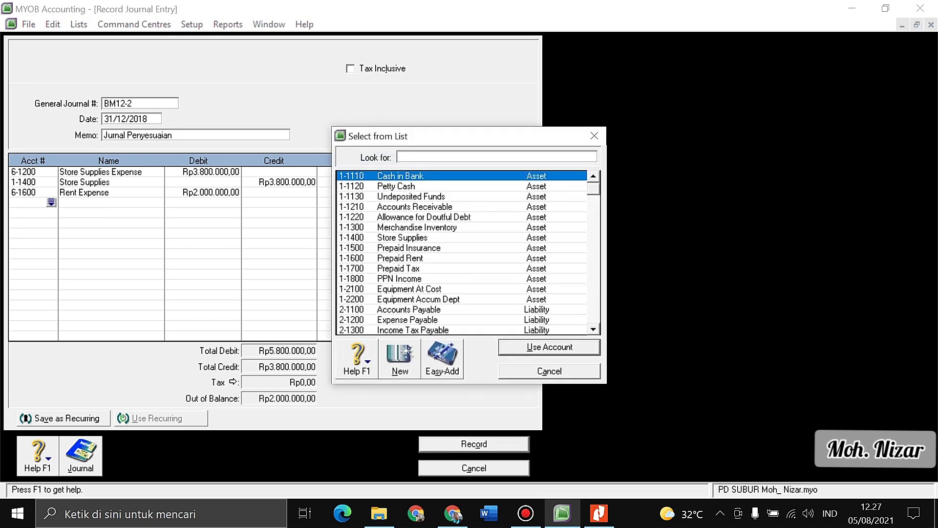
{"action": "type", "text": "1-1600"}
{"action": "key", "text": "Return"}
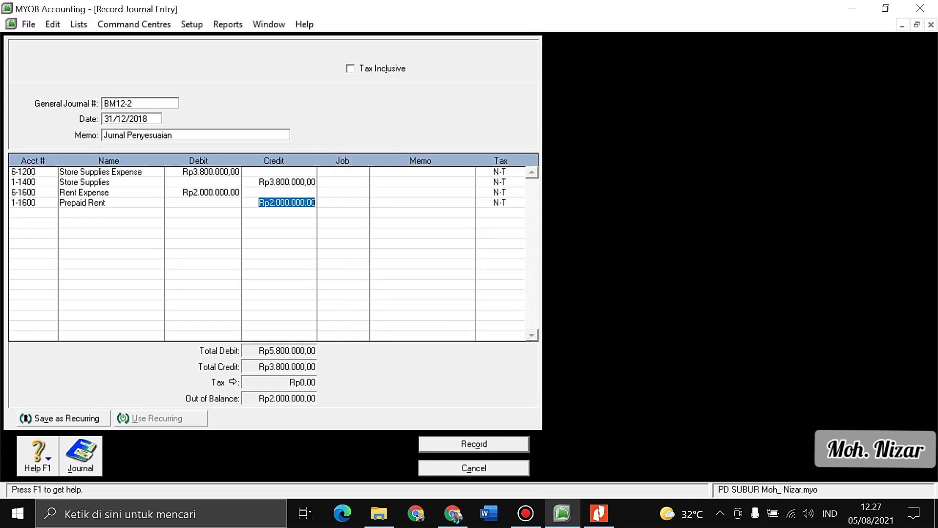
- Add a line for account 6-1500 Insurance Expense with a debit of Rp1.250.000
{"action": "key", "text": "Return"}
{"action": "key", "text": "Return"}
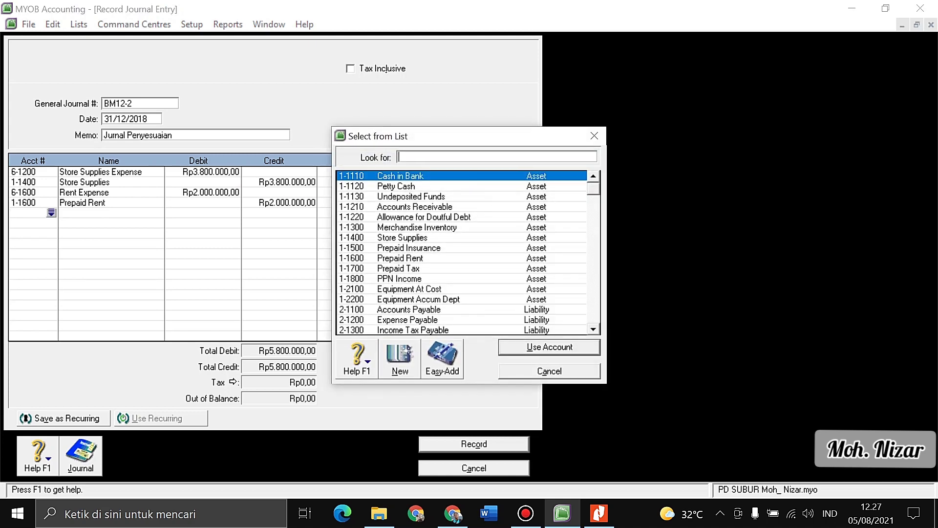
{"action": "scroll", "coordinate": [462, 252], "scroll_direction": "down", "scroll_amount": 10}
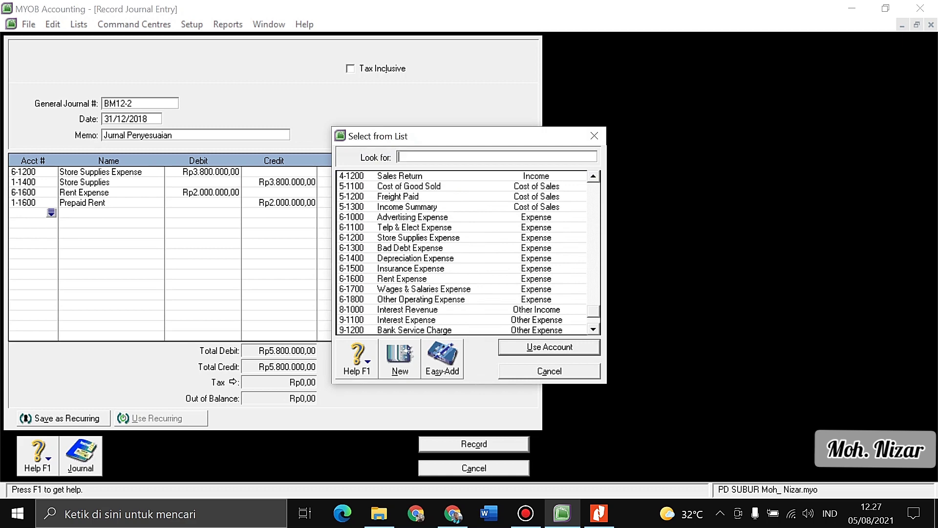
{"action": "type", "text": "6-1500"}
{"action": "key", "text": "Return"}
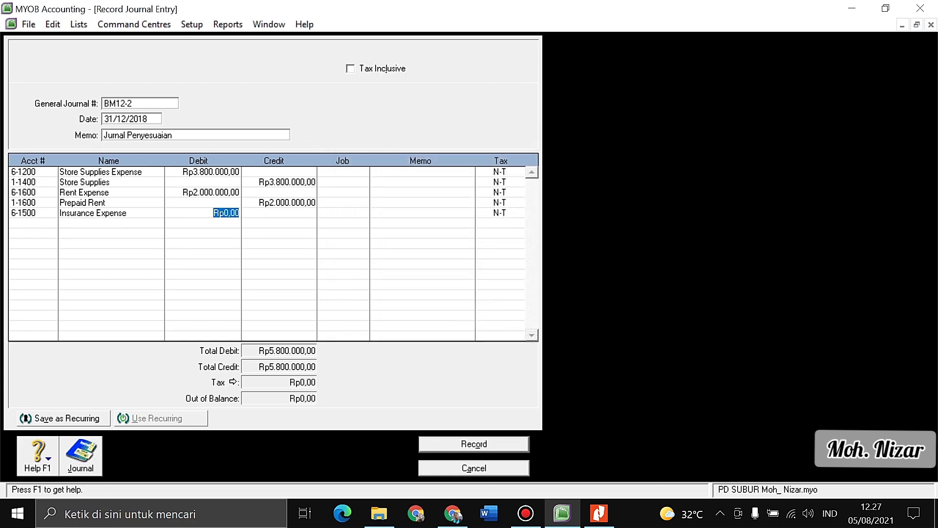
{"action": "type", "text": "2"}
{"action": "key", "text": "BackSpace"}
{"action": "type", "text": "1250000"}
{"action": "key", "text": "Tab"}
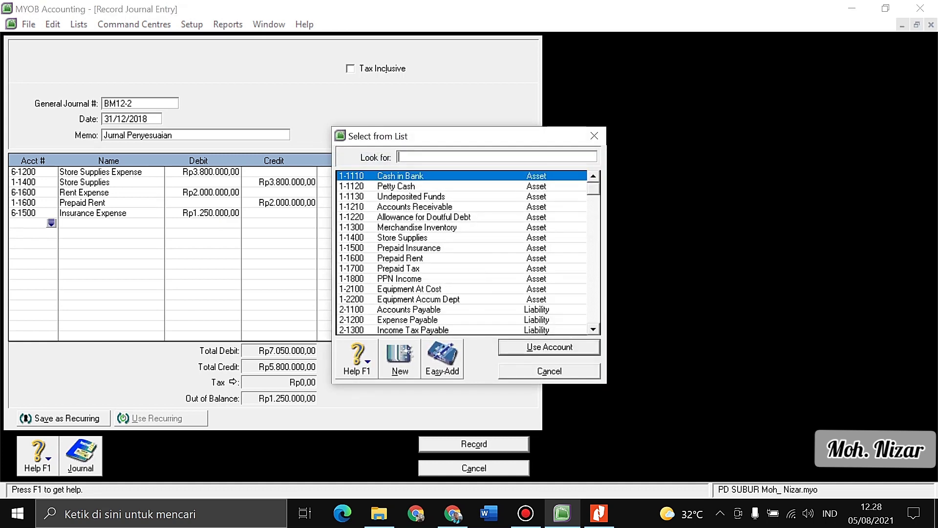
- Add a line for account 1-1500 Prepaid Insurance with a credit of Rp1.250.000
{"action": "type", "text": "1-1500"}
{"action": "key", "text": "Return"}
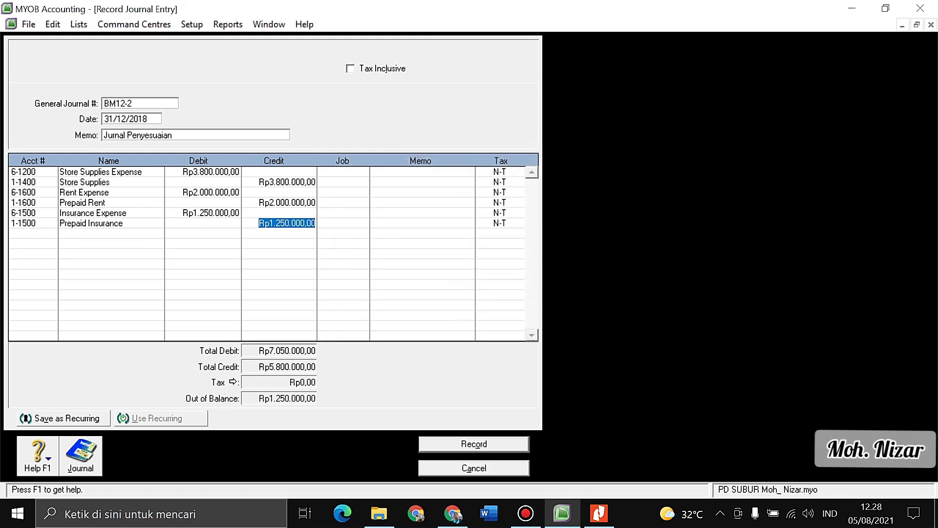
{"action": "key", "text": "Tab"}
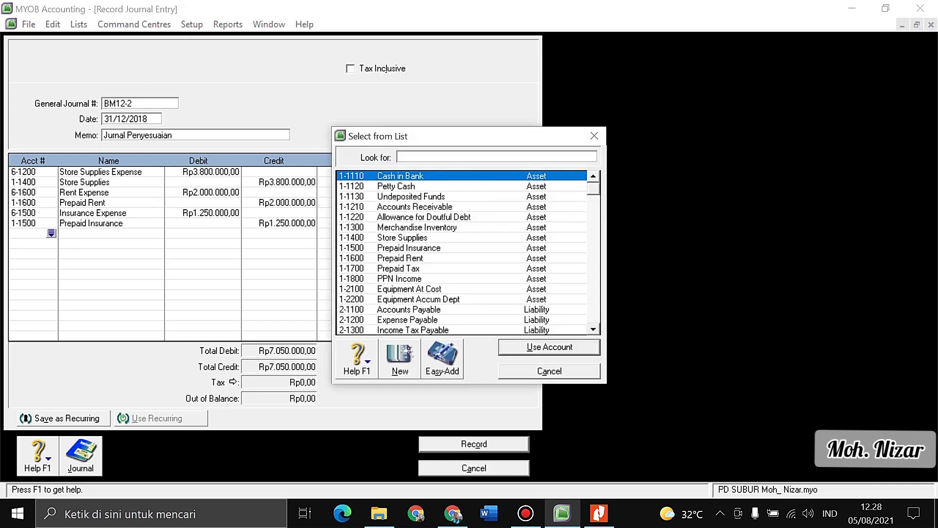
- Add a line for account 6-1300 Bad Debt Expense below the Prepaid Insurance line
{"action": "type", "text": "1-2200"}
{"action": "scroll", "coordinate": [462, 253], "scroll_direction": "down", "scroll_amount": 10}
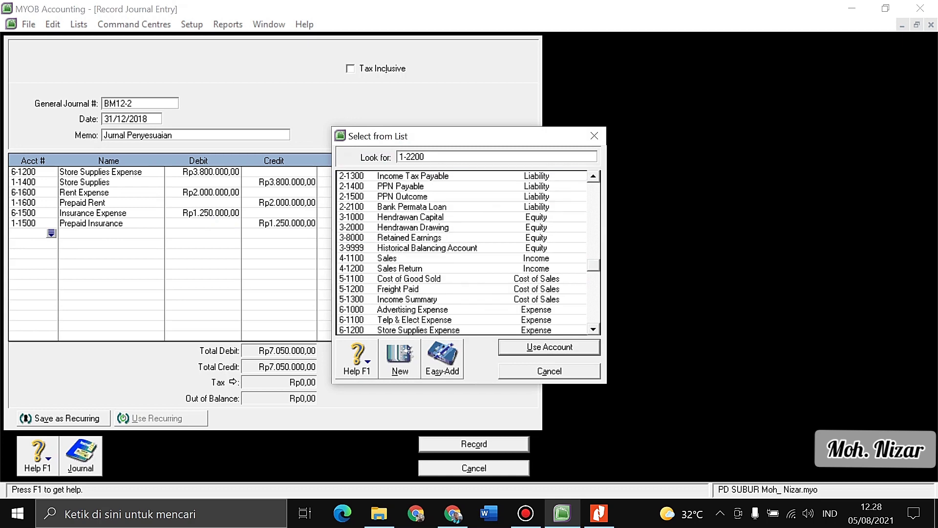
{"action": "left_click", "coordinate": [410, 248]}
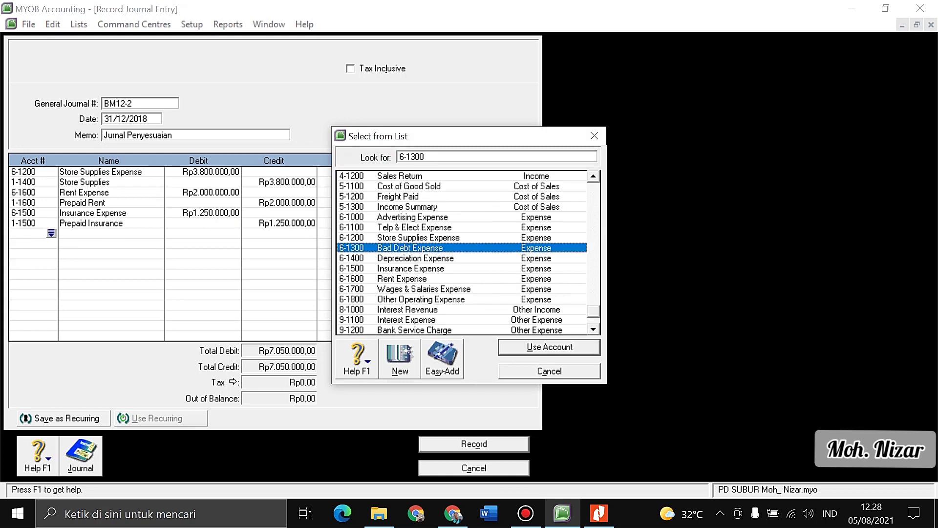
{"action": "key", "text": "Return"}
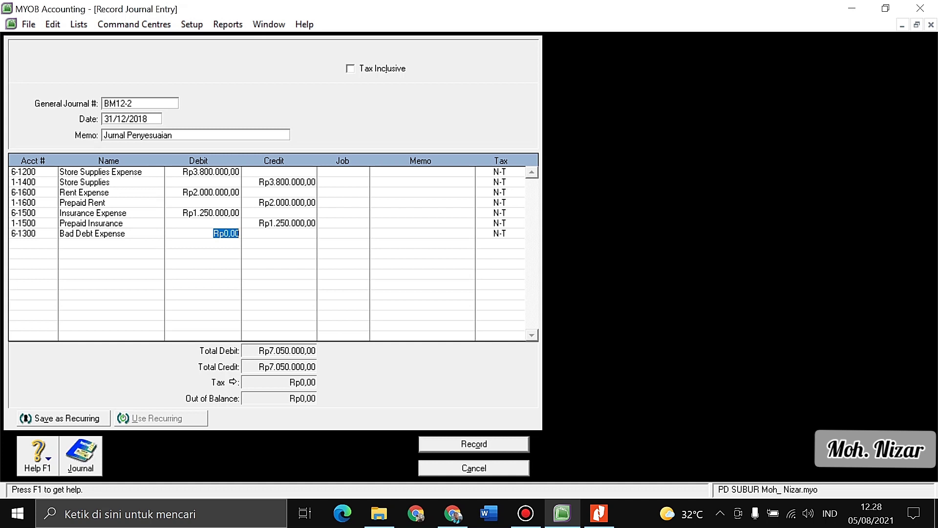
- Calculate the Bad Debt Expense debit as 658350000 times 3, divided by 100, minus 17800000
{"action": "key", "text": "BackSpace"}
{"action": "key", "text": "space"}
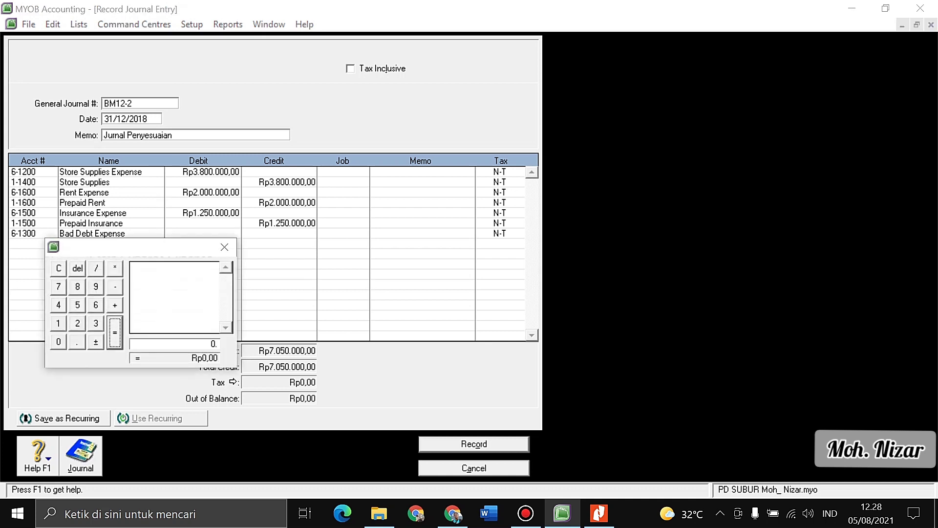
{"action": "type", "text": "658350000"}
{"action": "key", "text": "asterisk"}
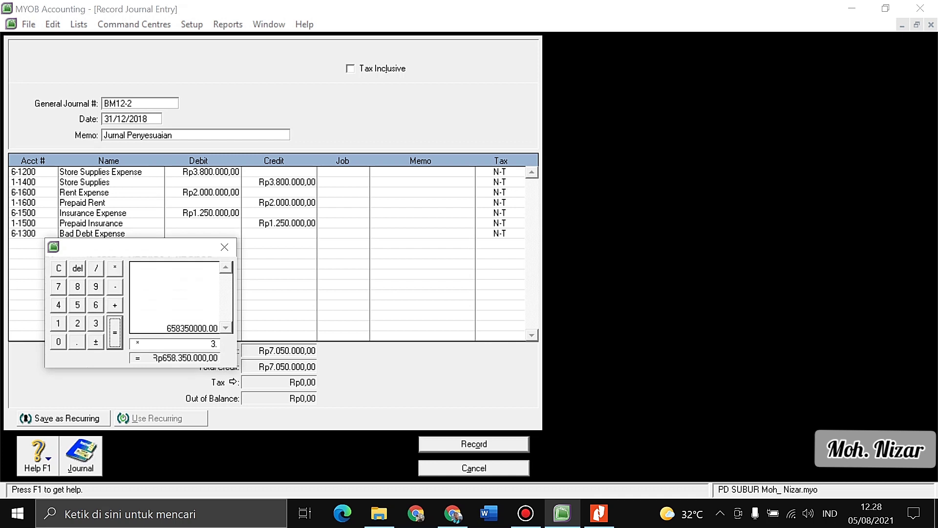
{"action": "key", "text": "slash"}
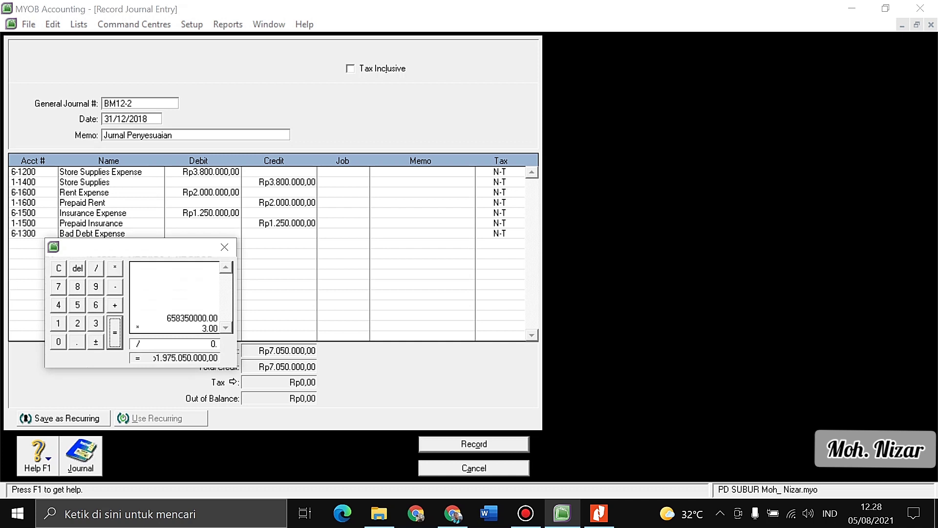
{"action": "type", "text": "100"}
{"action": "key", "text": "minus"}
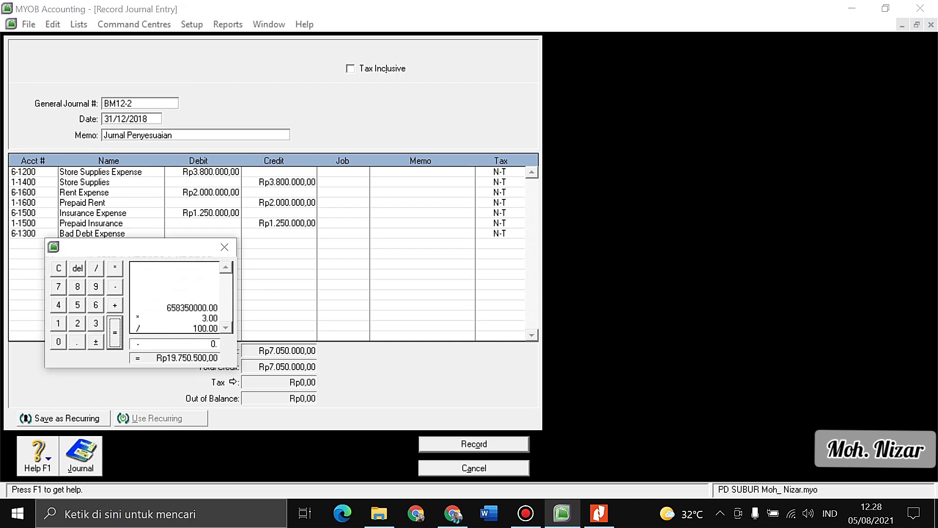
{"action": "type", "text": "17800000"}
{"action": "key", "text": "Return"}
{"action": "key", "text": "Return"}
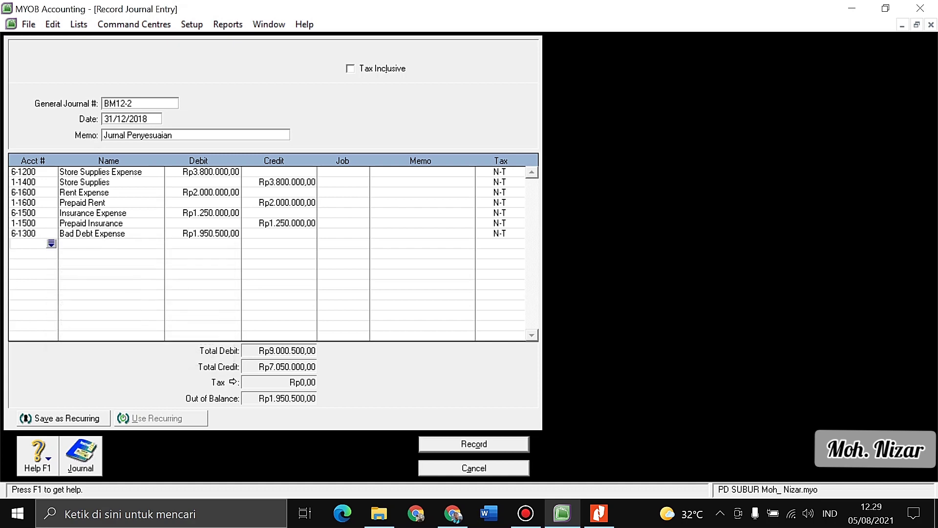
- Add a line for account 1-1220 Allowance for Doutful Debt with a credit of Rp1.950.500 and record journal entry BM12-2
{"action": "key", "text": "Return"}
{"action": "type", "text": "1-1220"}
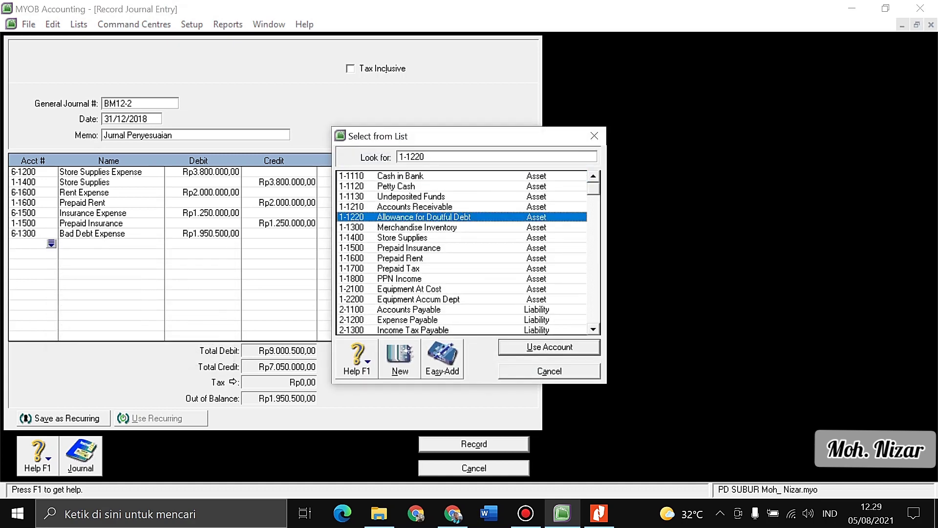
{"action": "key", "text": "Return"}
{"action": "left_click", "coordinate": [342, 244]}
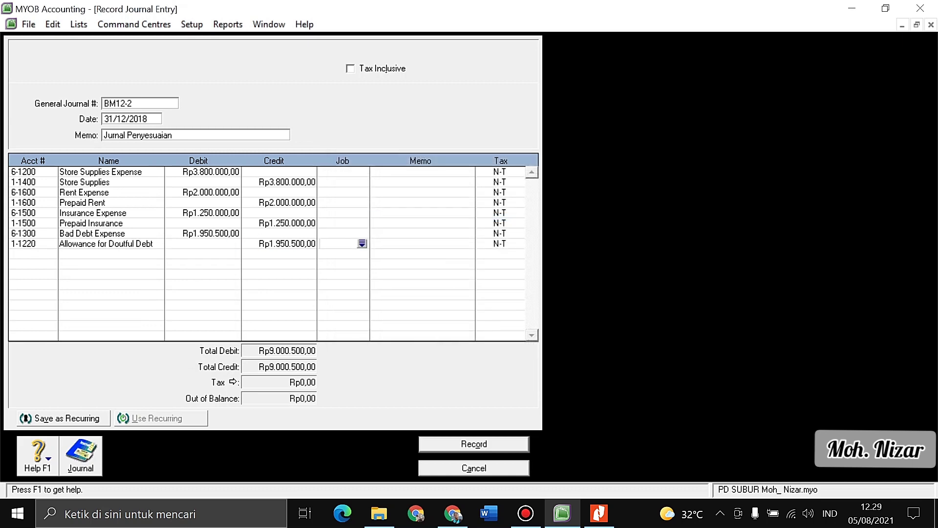
{"action": "left_click", "coordinate": [125, 119]}
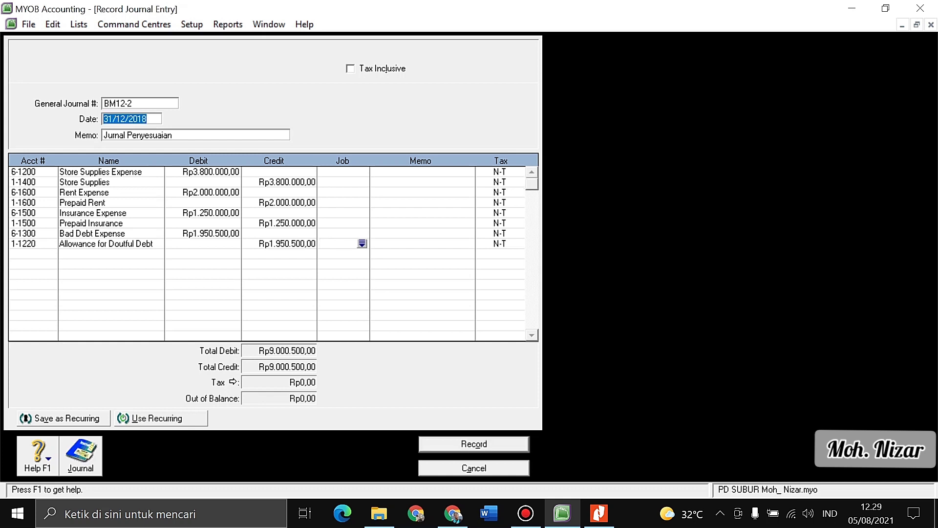
{"action": "key", "text": "ctrl+r"}
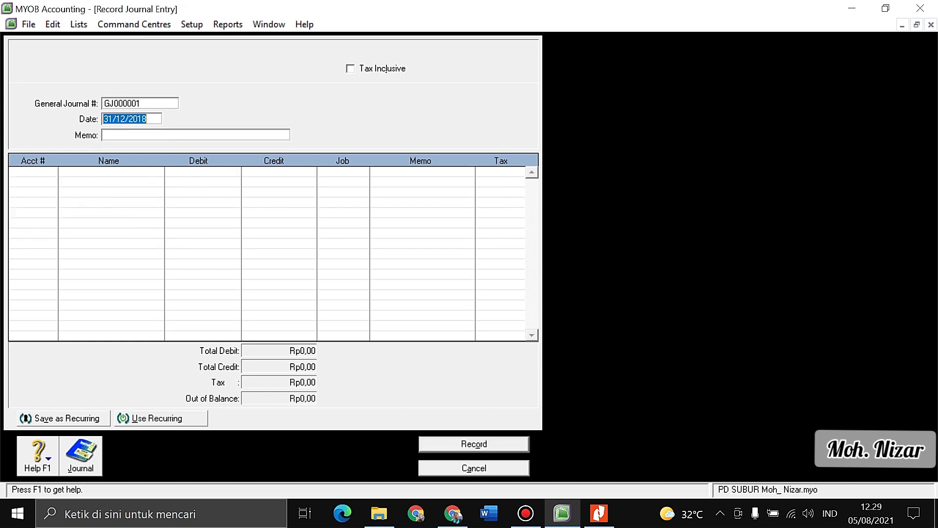
- Number the new journal entry BM12-3 and enter the memo Jurnal Penyesuaian
{"action": "left_click", "coordinate": [115, 103]}
{"action": "type", "text": "BM12-"}
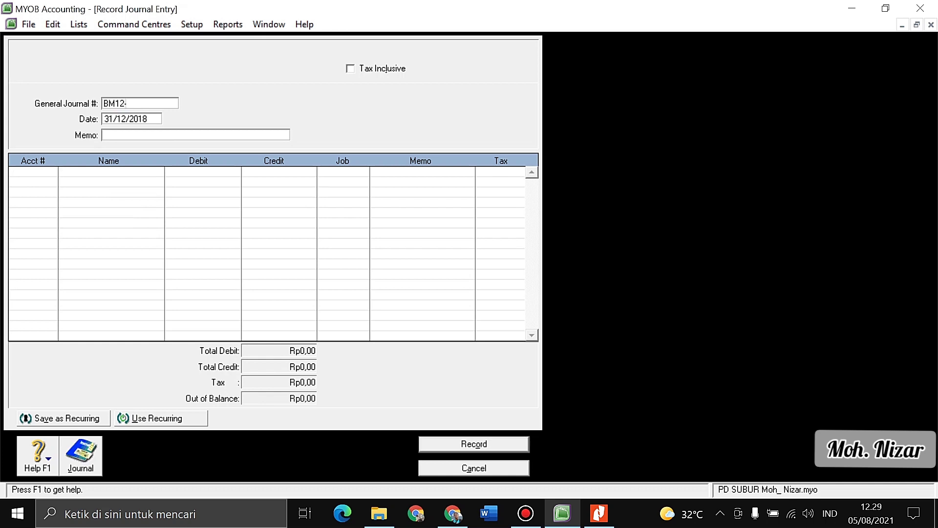
{"action": "type", "text": "3"}
{"action": "key", "text": "Tab"}
{"action": "key", "text": "Tab"}
{"action": "type", "text": "Jurnal Penyesuaian"}
{"action": "key", "text": "Tab"}
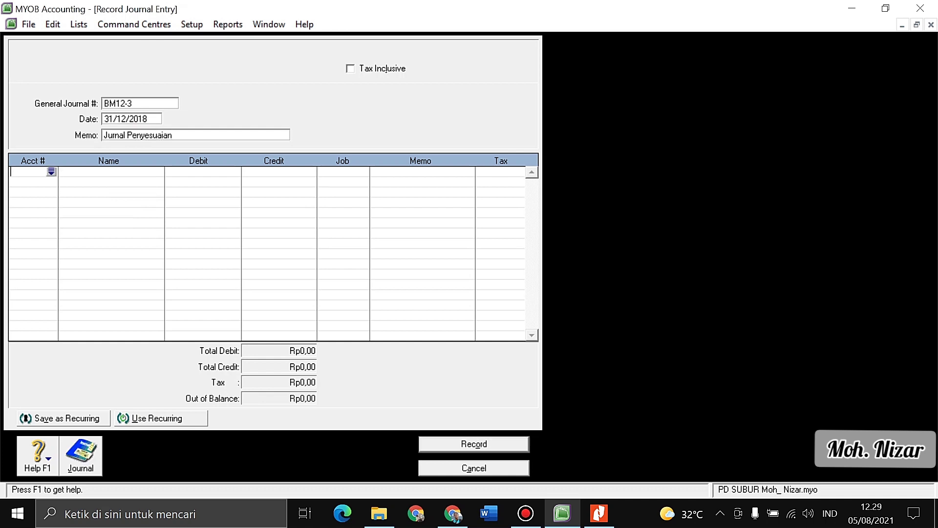
- Add a line for account 6-1400 Depreciation Expense with a debit of Rp600.000
{"action": "key", "text": "Tab"}
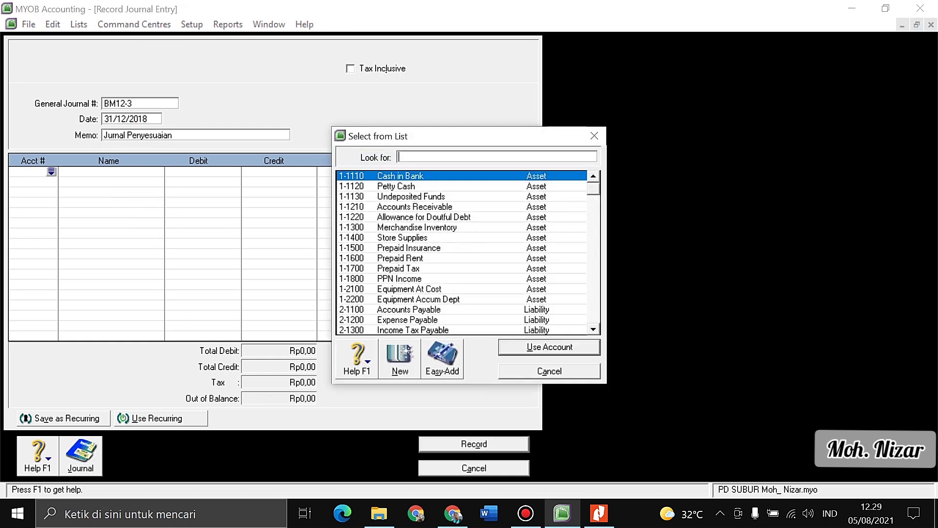
{"action": "type", "text": "1-1800"}
{"action": "scroll", "coordinate": [461, 252], "scroll_direction": "down", "scroll_amount": 5}
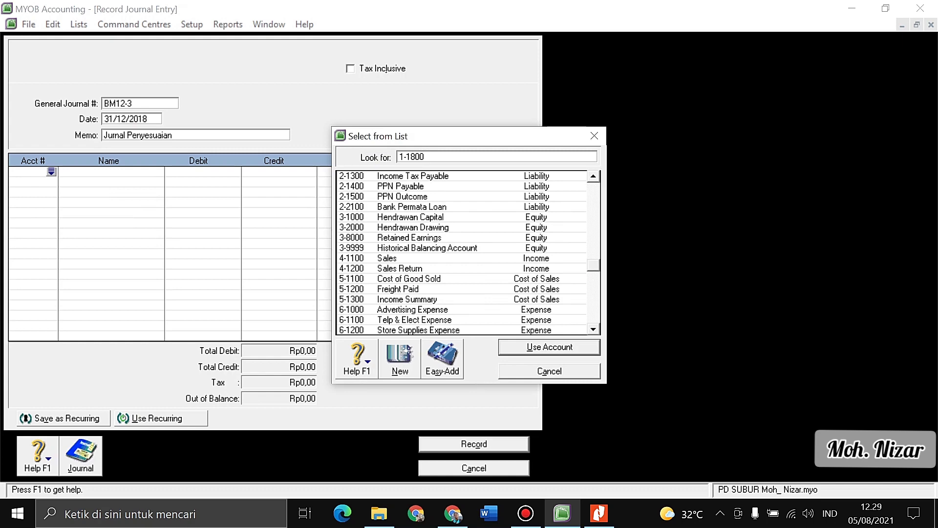
{"action": "scroll", "coordinate": [462, 253], "scroll_direction": "down", "scroll_amount": 2}
{"action": "type", "text": "6-1400"}
{"action": "key", "text": "Return"}
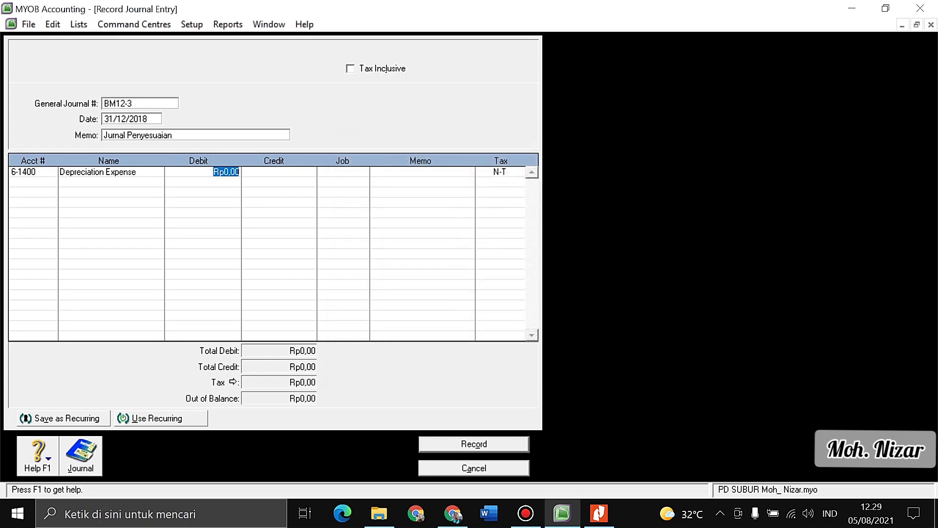
{"action": "type", "text": "600000"}
{"action": "key", "text": "Tab"}
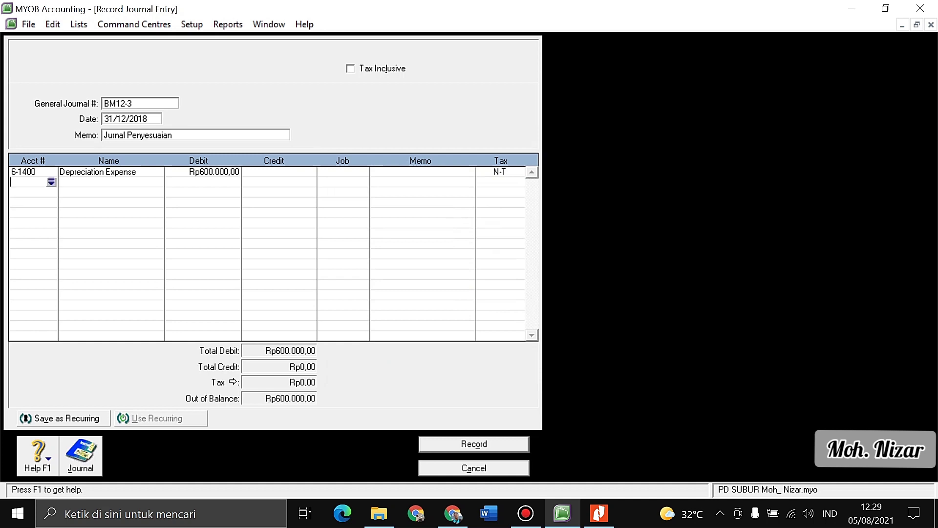
- Add a line for account 1-2200 Equipment Accum Dept with a credit of Rp600.000
{"action": "key", "text": "Tab"}
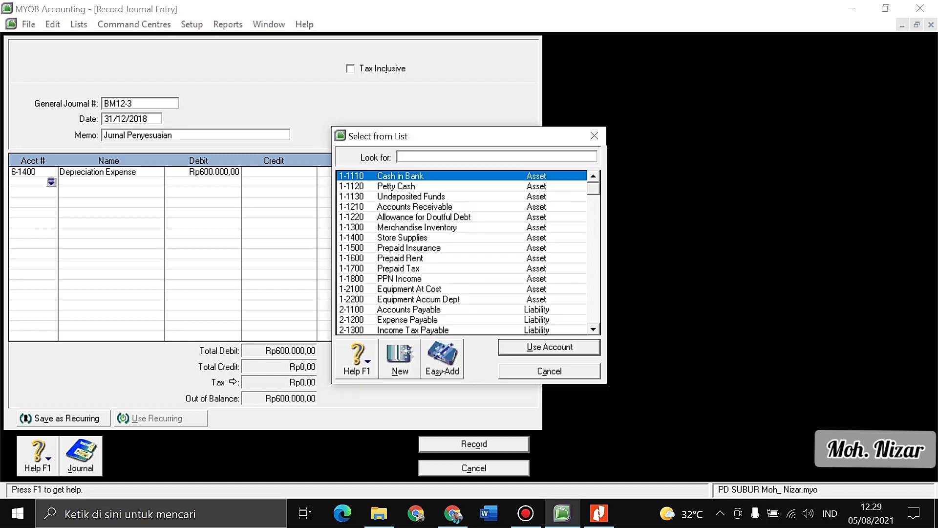
{"action": "type", "text": "1-2200"}
{"action": "key", "text": "Return"}
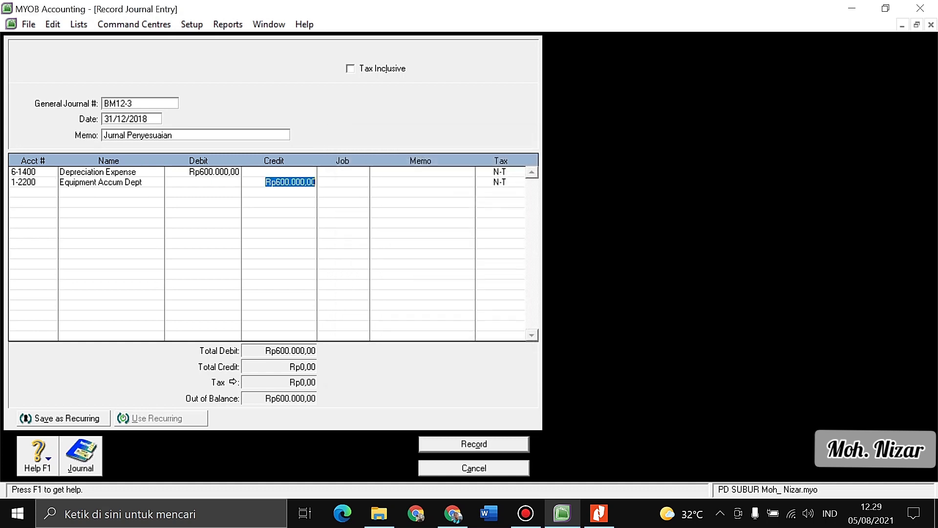
{"action": "key", "text": "Tab"}
- Add a line for account 6-1700 Wages & Salaries Expense with a debit of Rp3.500.000
{"action": "key", "text": "Tab"}
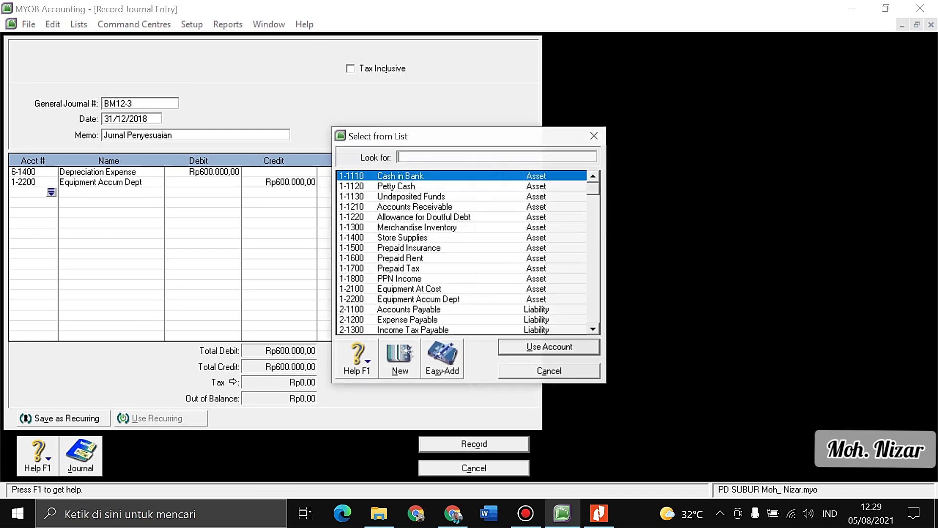
{"action": "scroll", "coordinate": [468, 253], "scroll_direction": "down", "scroll_amount": 8}
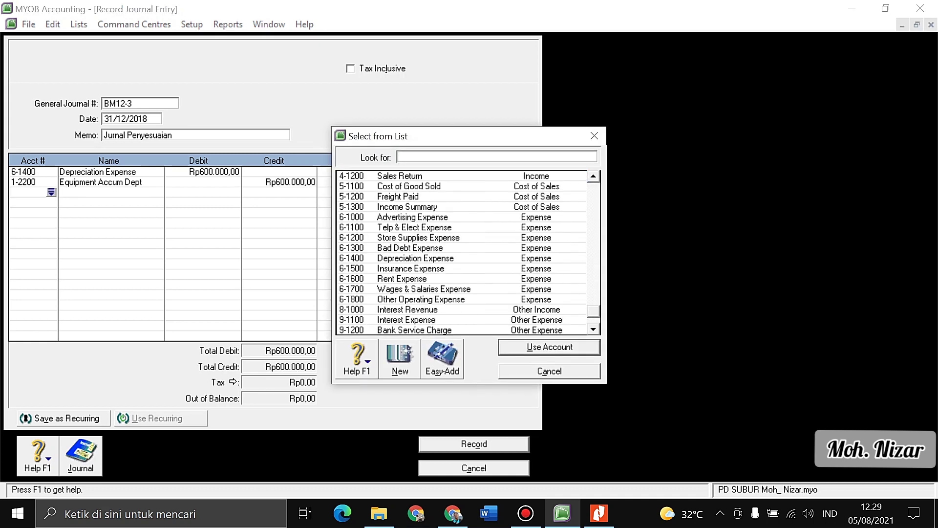
{"action": "type", "text": "6-1700"}
{"action": "key", "text": "Return"}
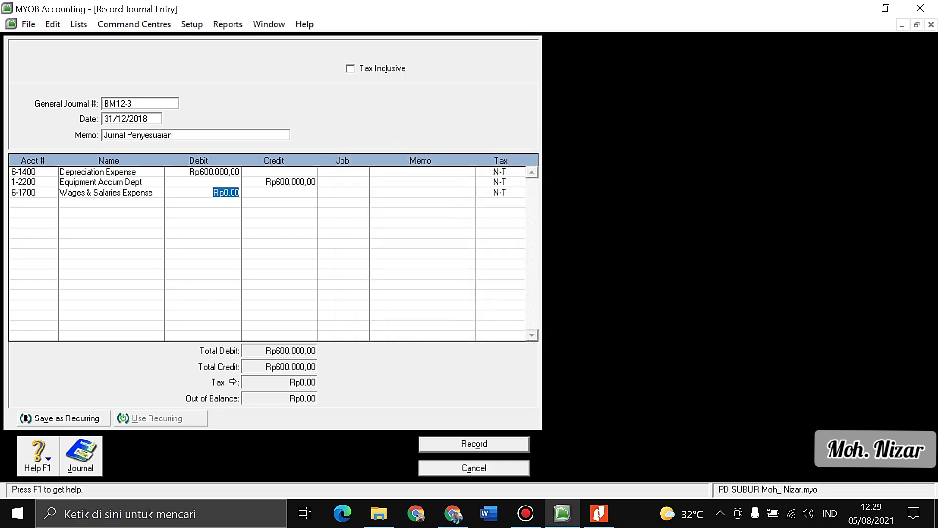
{"action": "type", "text": "3500000"}
{"action": "key", "text": "Return"}
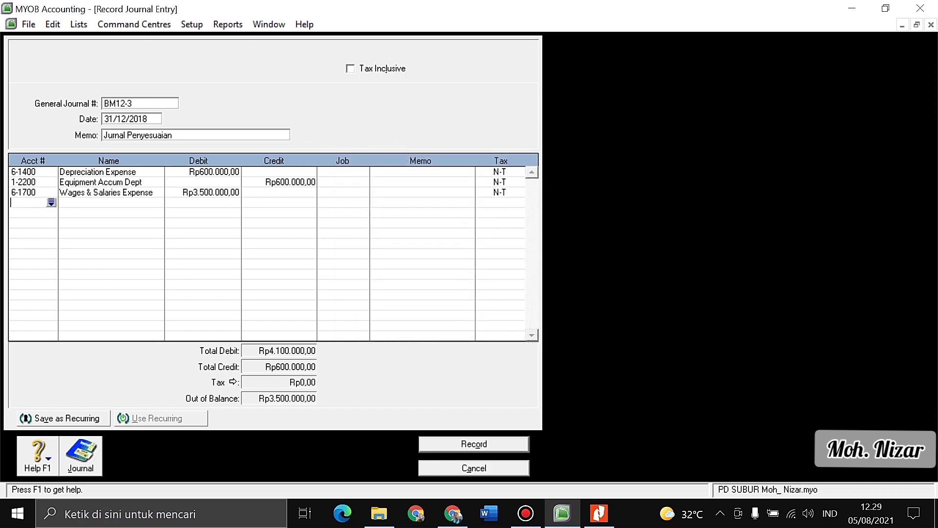
- Add a line for account 6-1100 Telp & Elect Expense with a debit of Rp1.000.000
{"action": "key", "text": "Return"}
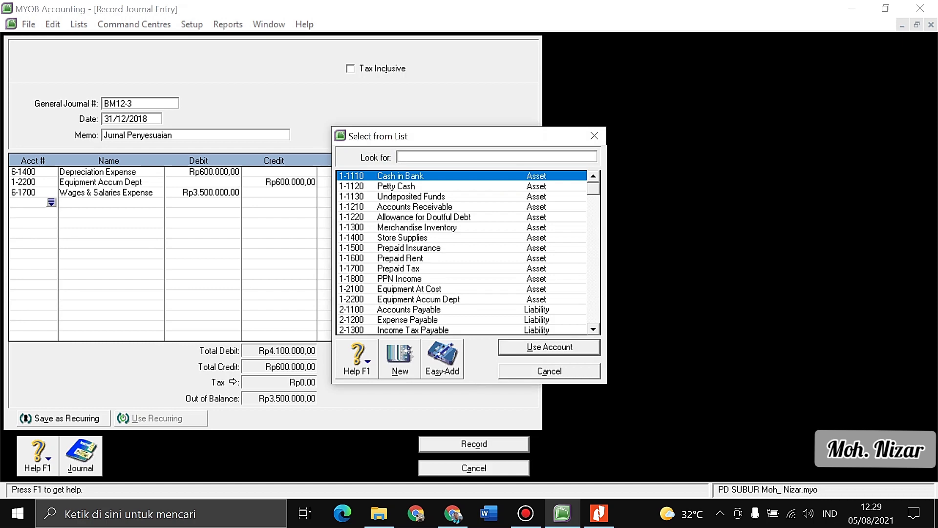
{"action": "scroll", "coordinate": [462, 253], "scroll_direction": "down", "scroll_amount": 5}
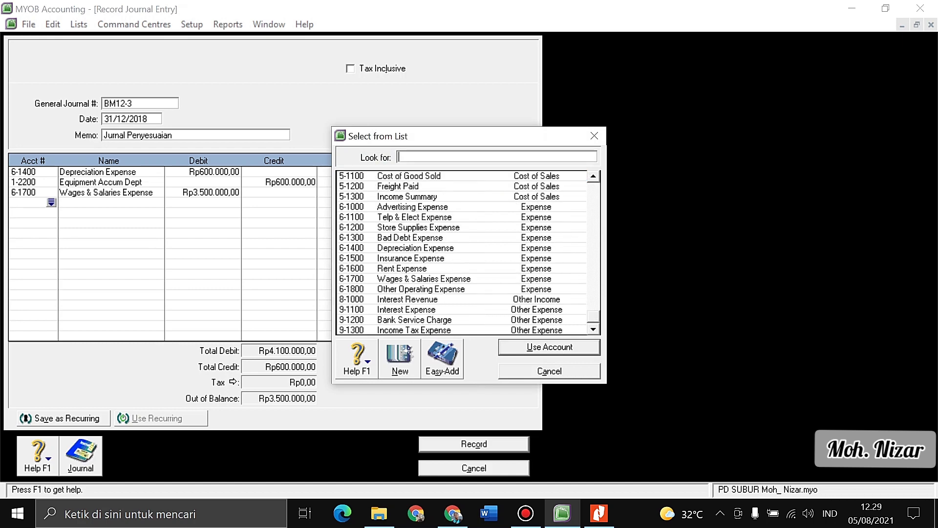
{"action": "type", "text": "6-1100"}
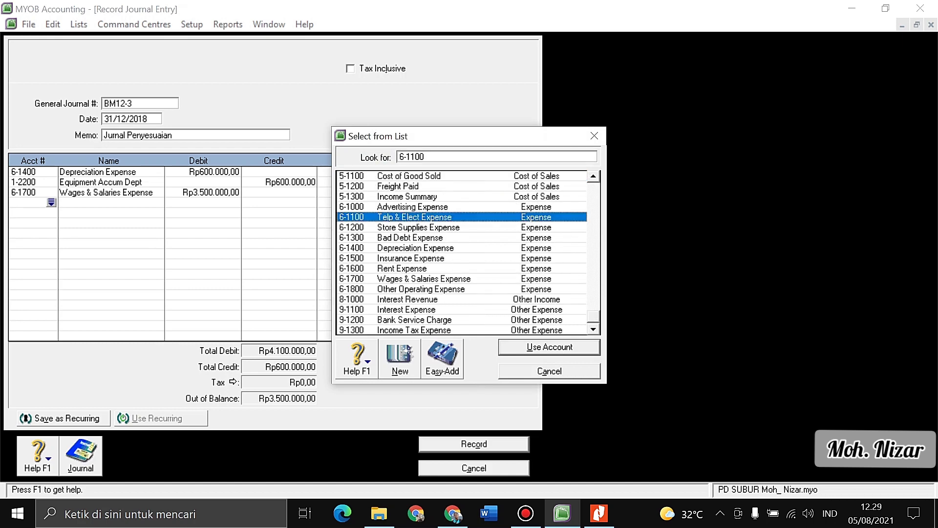
{"action": "key", "text": "Return"}
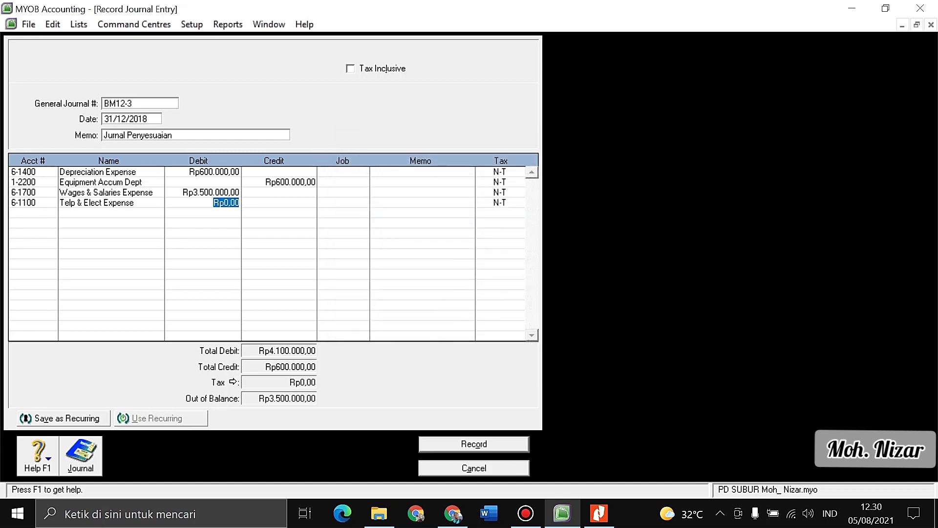
{"action": "type", "text": "1000000"}
{"action": "key", "text": "Return"}
{"action": "key", "text": "Return"}
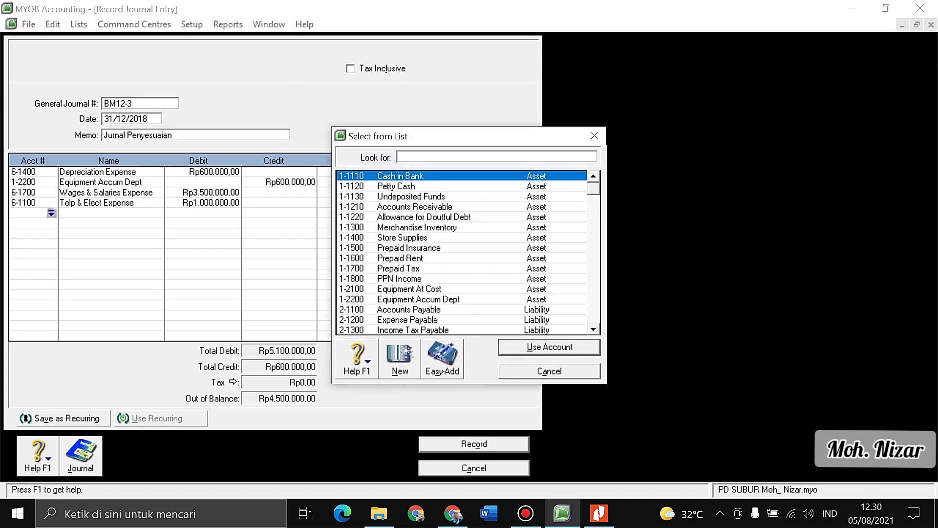
- Add a line for account 2-1200 Expense Payable with a credit of Rp4.500.000 and record the journal entry
{"action": "type", "text": "2-1200"}
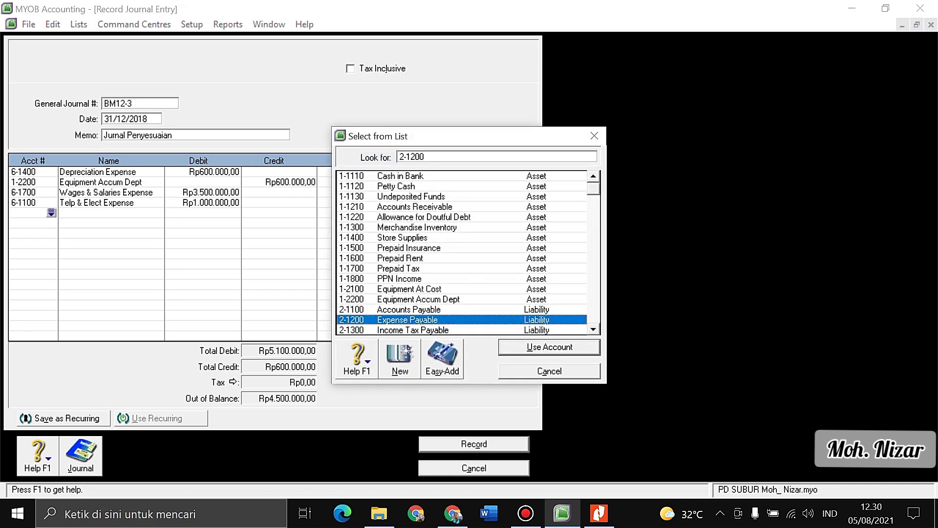
{"action": "key", "text": "Return"}
{"action": "key", "text": "Tab"}
{"action": "key", "text": "Tab"}
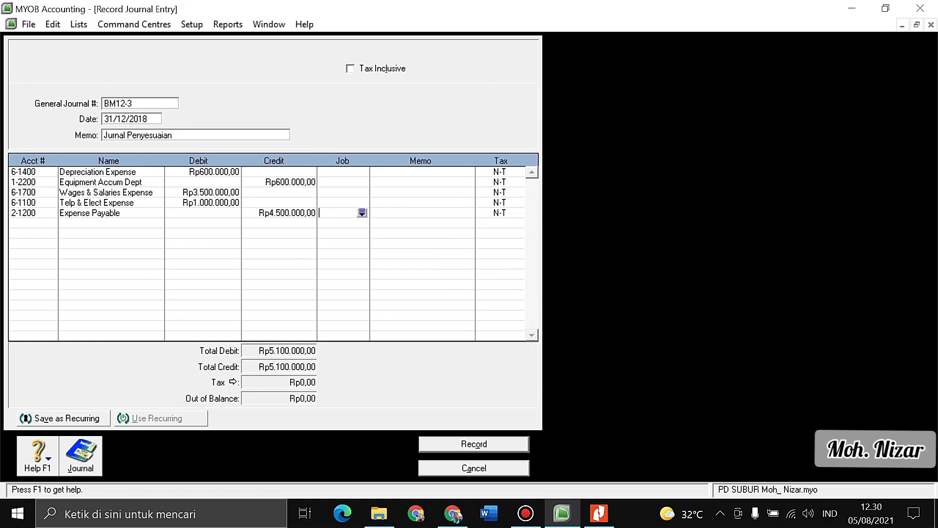
{"action": "key", "text": "alt+o"}
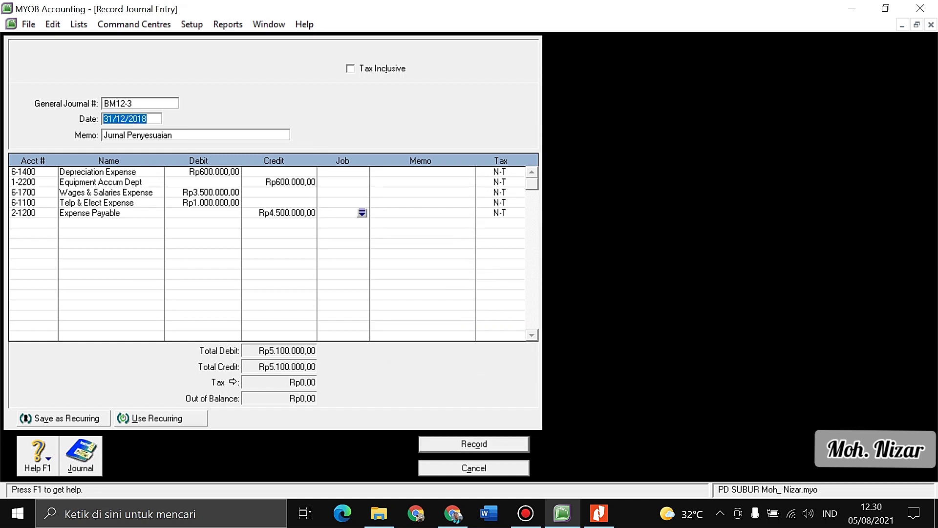
- Start a new journal entry numbered BM12-4 with the memo Jurnal Penyesuaian
{"action": "left_click", "coordinate": [114, 103]}
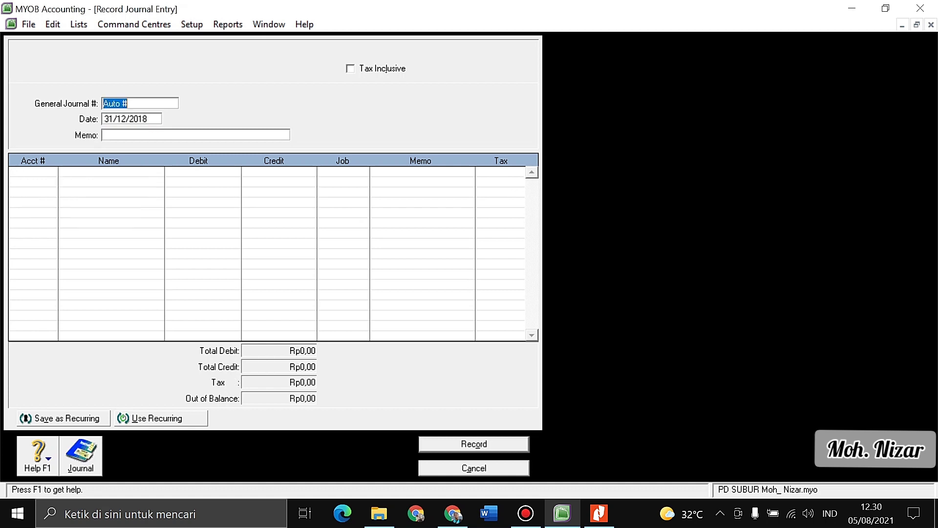
{"action": "type", "text": "BM12-4"}
{"action": "key", "text": "Tab"}
{"action": "key", "text": "Tab"}
{"action": "type", "text": "Jurnal Penyesuaian"}
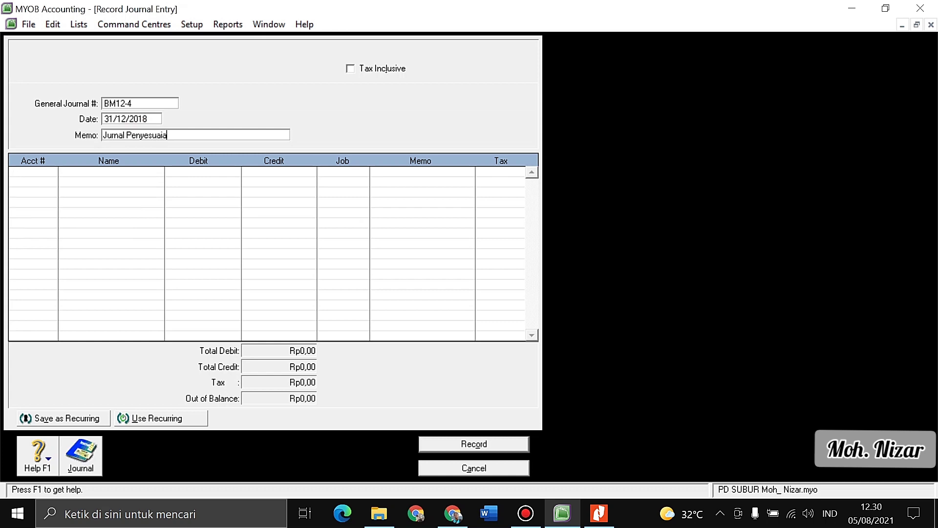
{"action": "key", "text": "Tab"}
- Add a line for account 2-1500 PPN Outcome with a debit of Rp97.550.000
{"action": "key", "text": "Tab"}
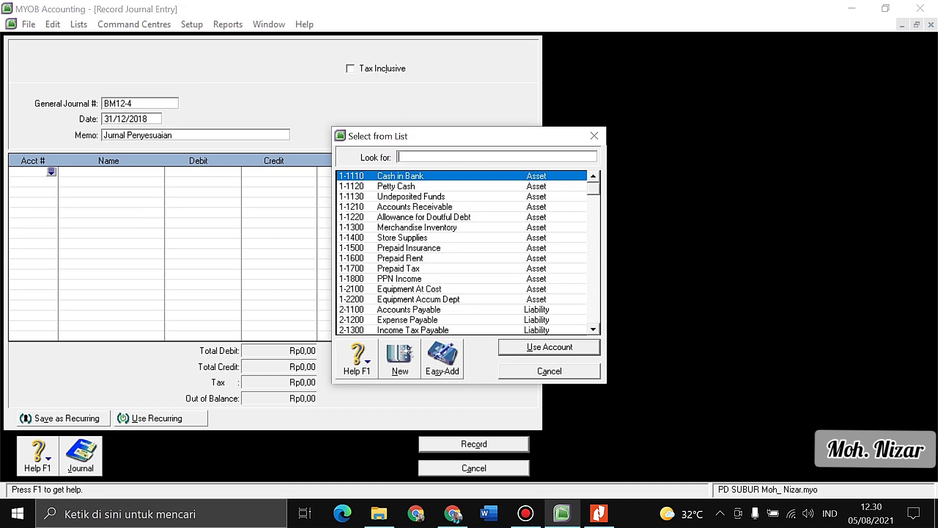
{"action": "scroll", "coordinate": [468, 253], "scroll_direction": "down", "scroll_amount": 2}
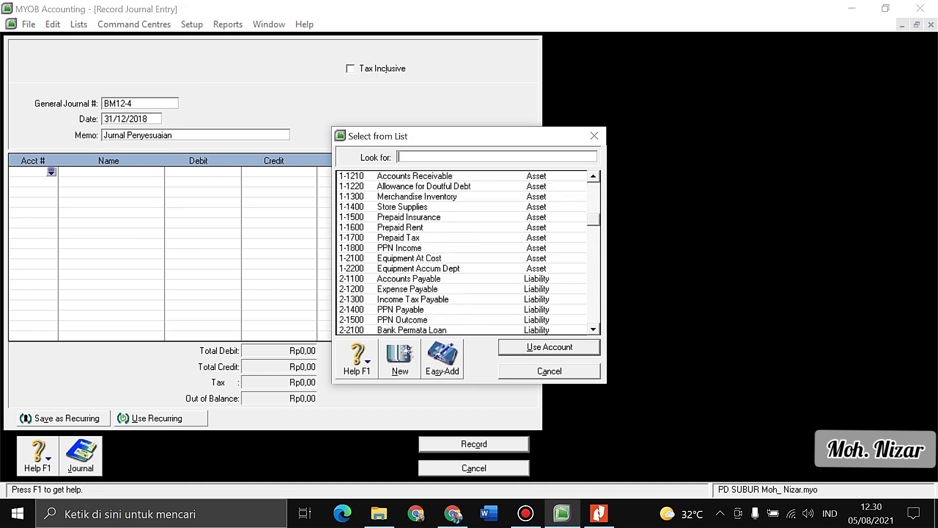
{"action": "type", "text": "2-1500"}
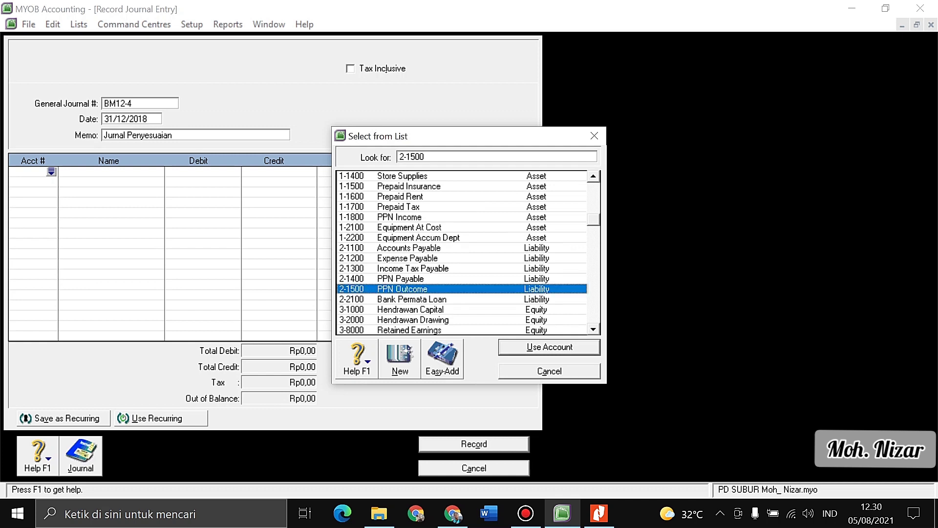
{"action": "key", "text": "Return"}
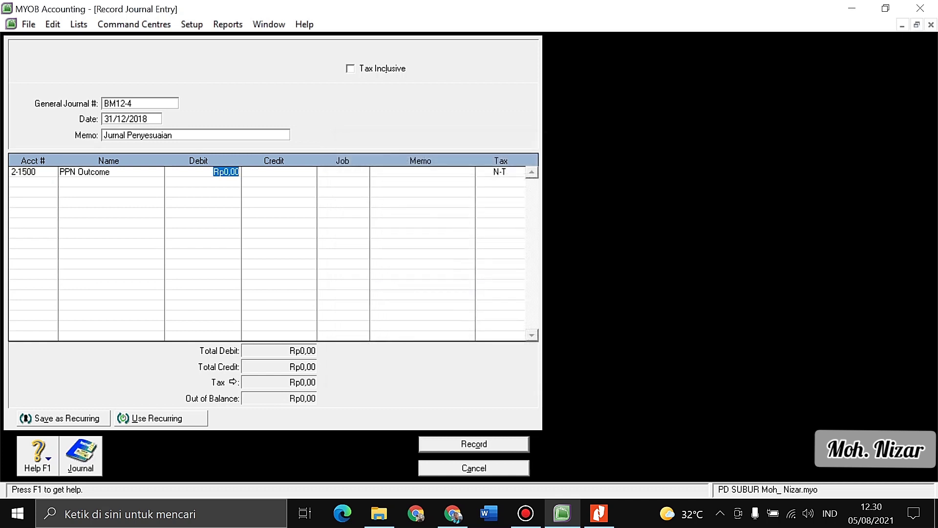
{"action": "type", "text": "9"}
{"action": "type", "text": "7.550.000"}
{"action": "key", "text": "Return"}
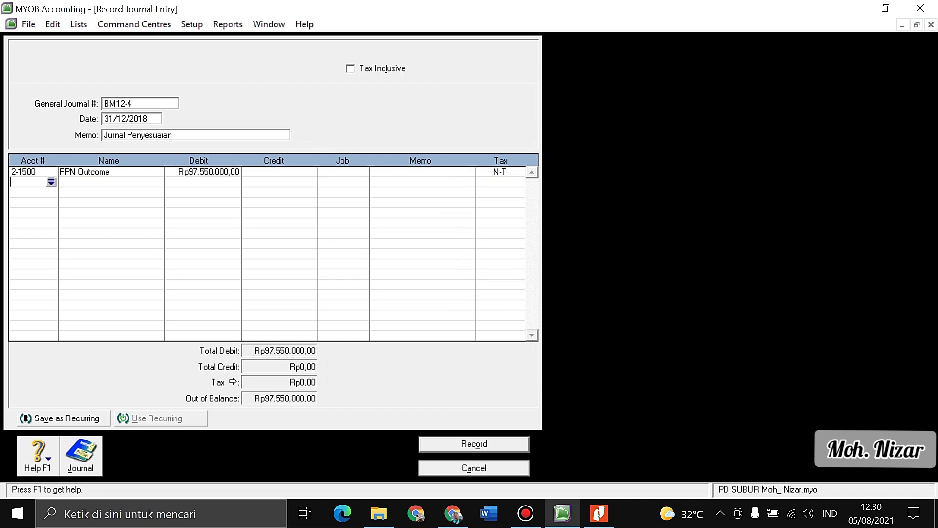
- Add a line for account 1-1800 PPN Income with a credit of Rp89.380.000
{"action": "key", "text": "Tab"}
{"action": "type", "text": "1-1800"}
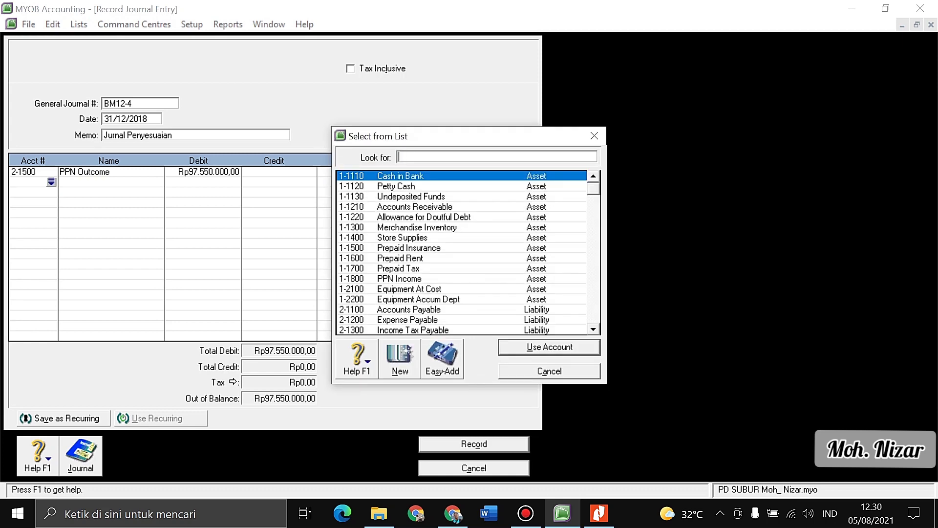
{"action": "key", "text": "Return"}
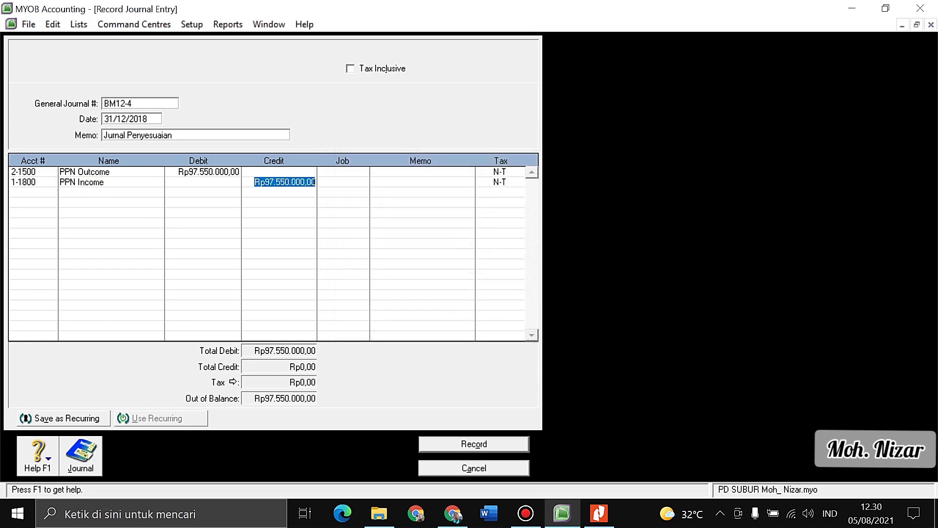
{"action": "type", "text": "8"}
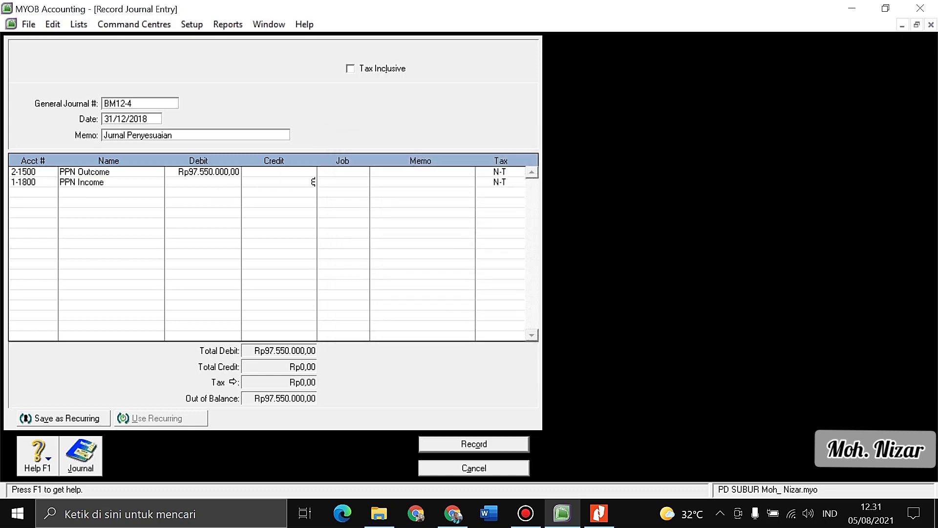
{"action": "type", "text": "9.380."}
{"action": "type", "text": "0000"}
{"action": "key", "text": "Return"}
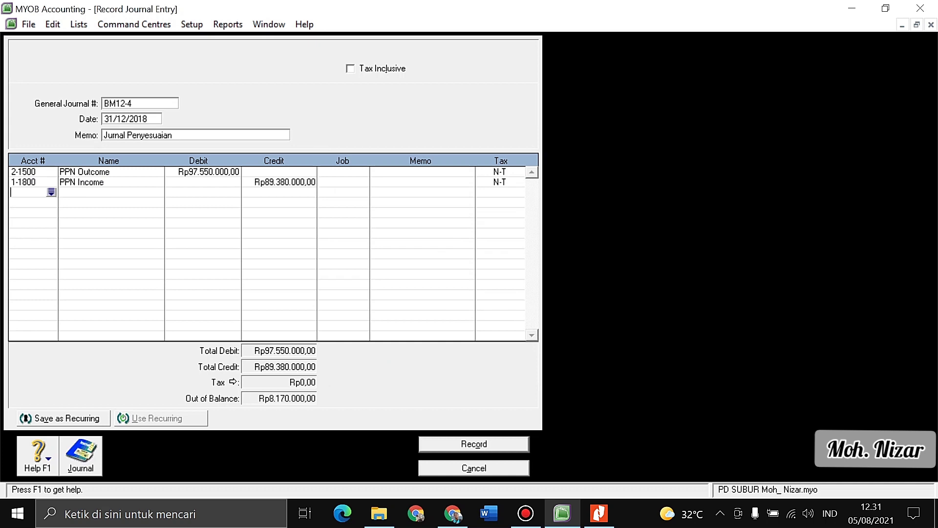
- Credit account 2-1400 PPN Payable with Rp8.170.000, record entry BM12-4 and leave journal entry
{"action": "key", "text": "Tab"}
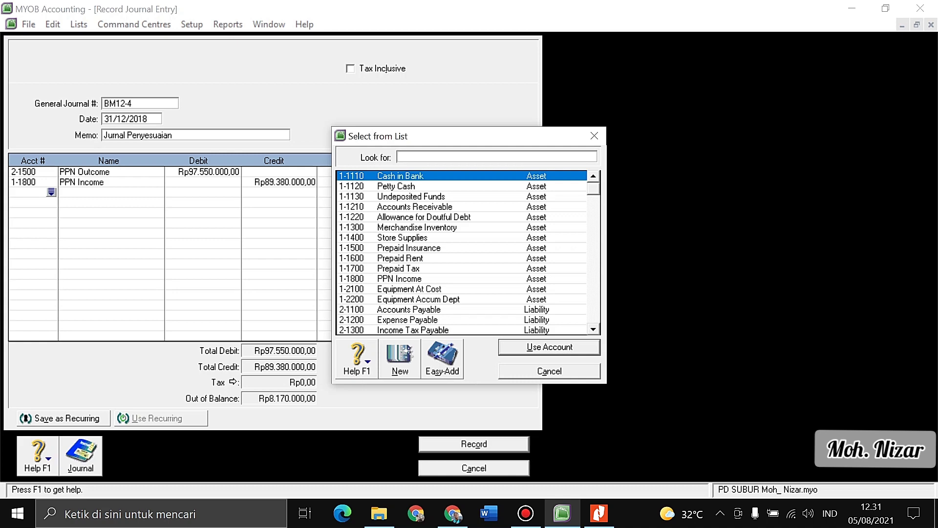
{"action": "scroll", "coordinate": [461, 252], "scroll_direction": "down", "scroll_amount": 2}
{"action": "type", "text": "2-1400"}
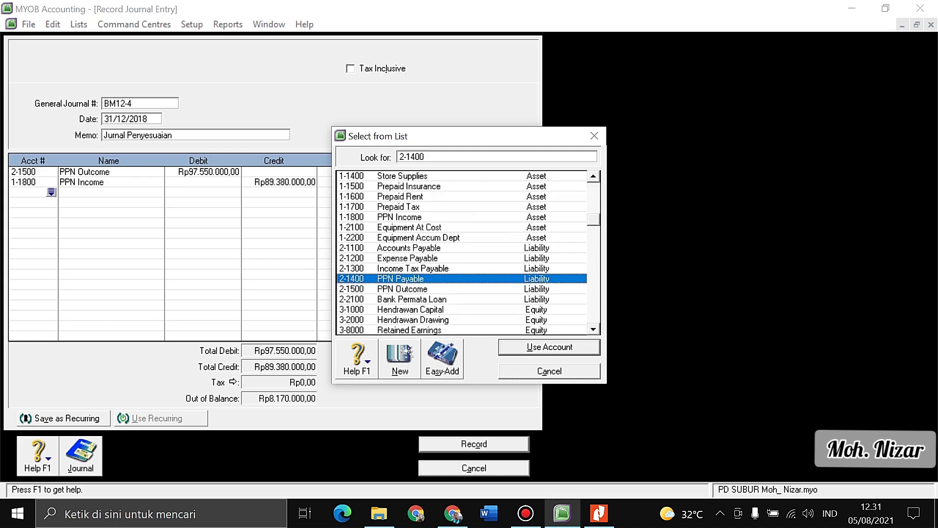
{"action": "key", "text": "Return"}
{"action": "key", "text": "Tab"}
{"action": "key", "text": "Tab"}
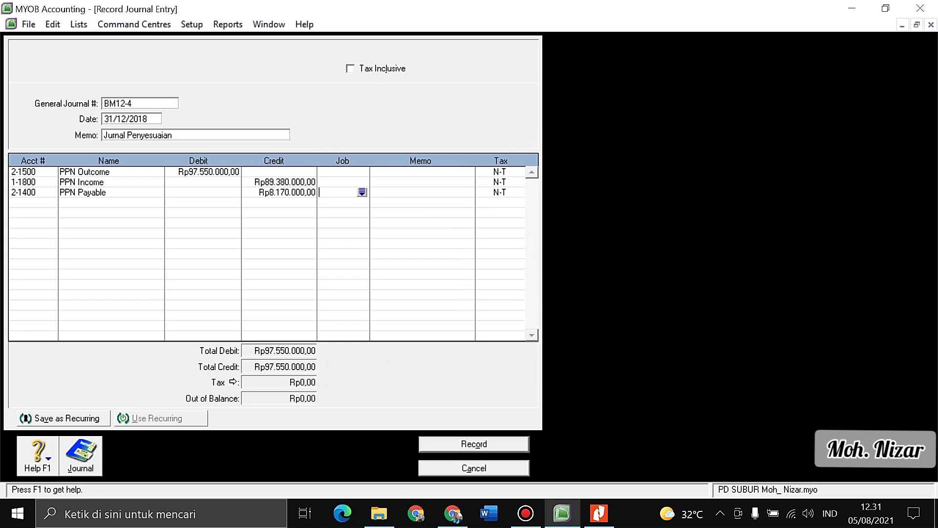
{"action": "key", "text": "alt+c"}
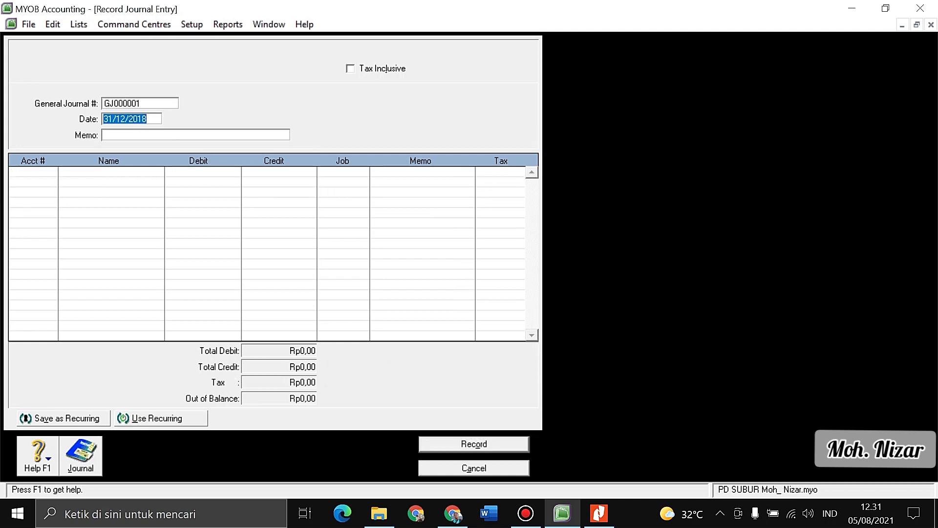
{"action": "key", "text": "Escape"}
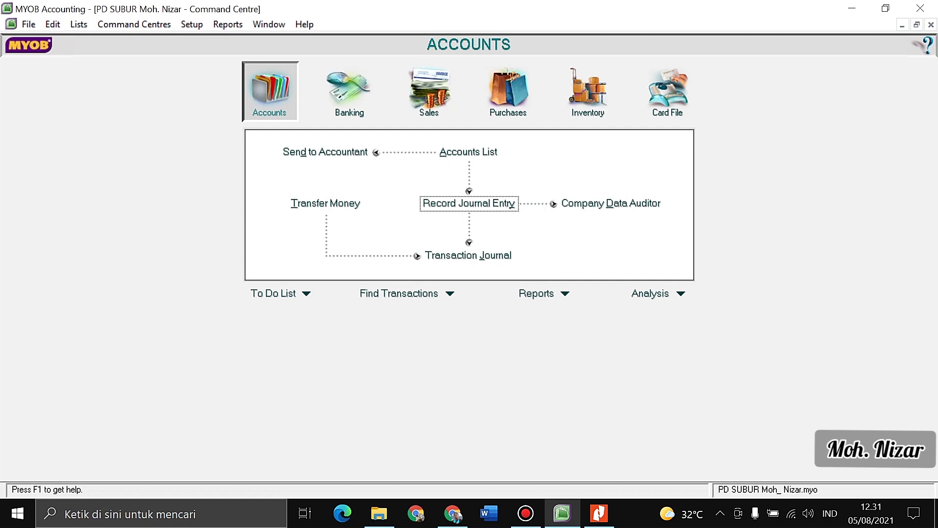
- Open the customisation options of the Profit & Loss [Accrual] accounts report
{"action": "left_click", "coordinate": [565, 293]}
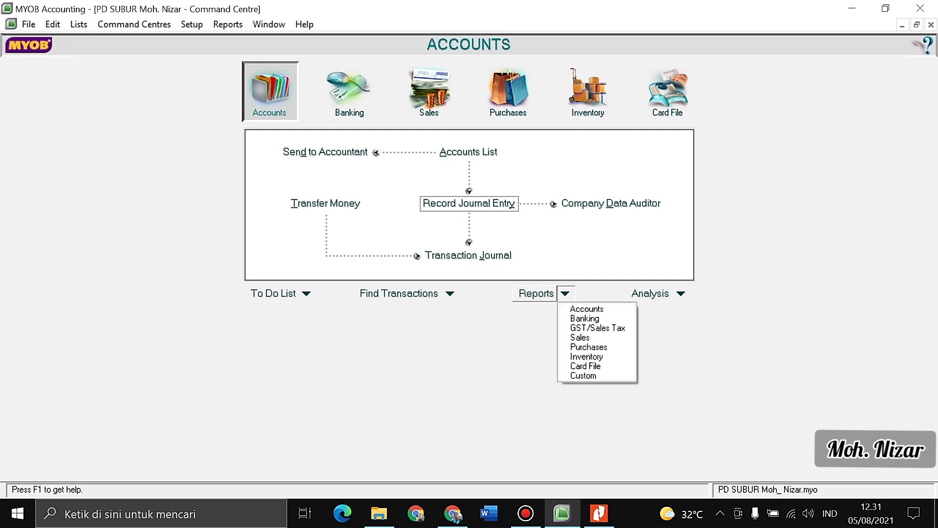
{"action": "key", "text": "Return"}
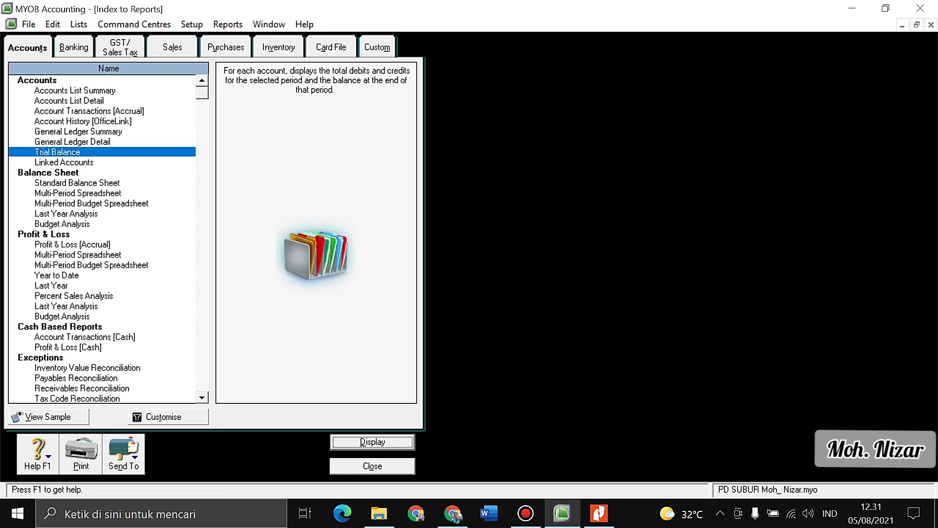
{"action": "left_click", "coordinate": [73, 244]}
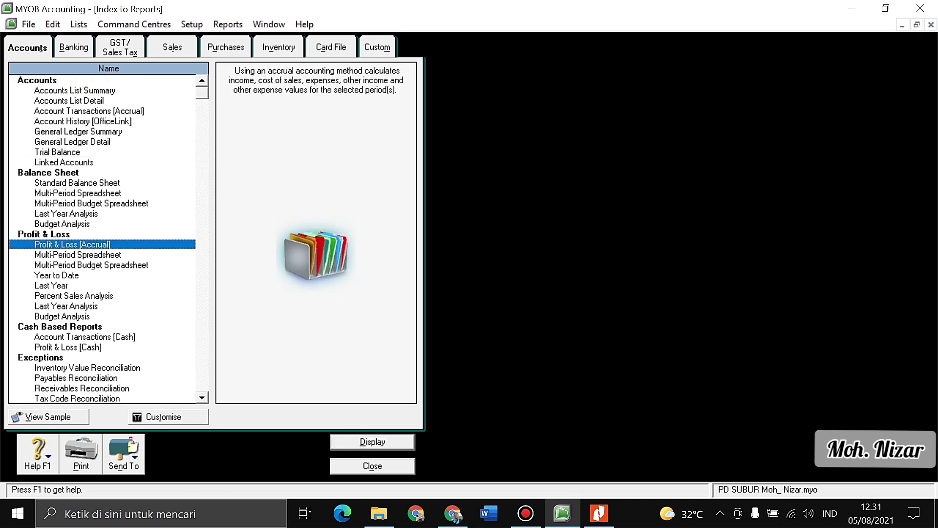
{"action": "key", "text": "alt+c"}
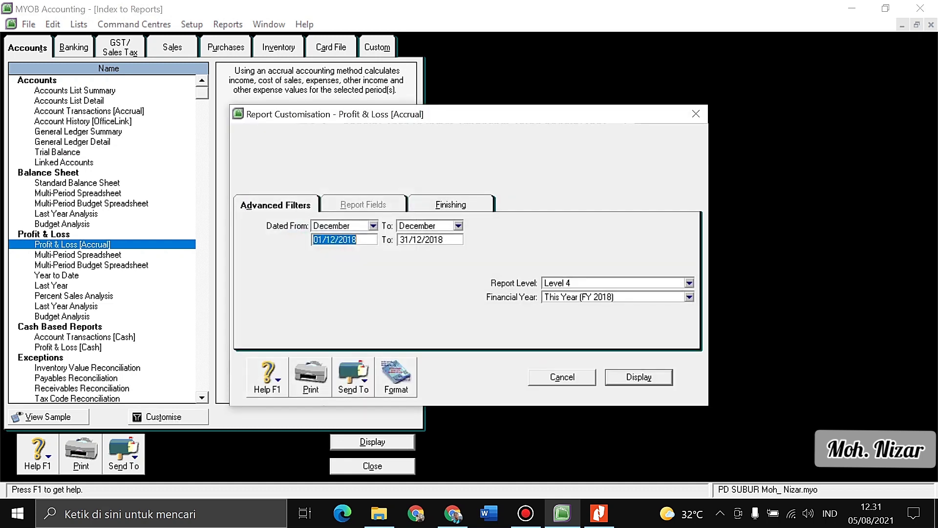
- Set the Profit & Loss report period from January to 13th Period and display the report
{"action": "key", "text": "shift+Tab"}
{"action": "key", "text": "alt+Down"}
{"action": "key", "text": "Home"}
{"action": "key", "text": "Return"}
{"action": "key", "text": "Tab"}
{"action": "key", "text": "alt+Down"}
{"action": "key", "text": "Down"}
{"action": "key", "text": "Return"}
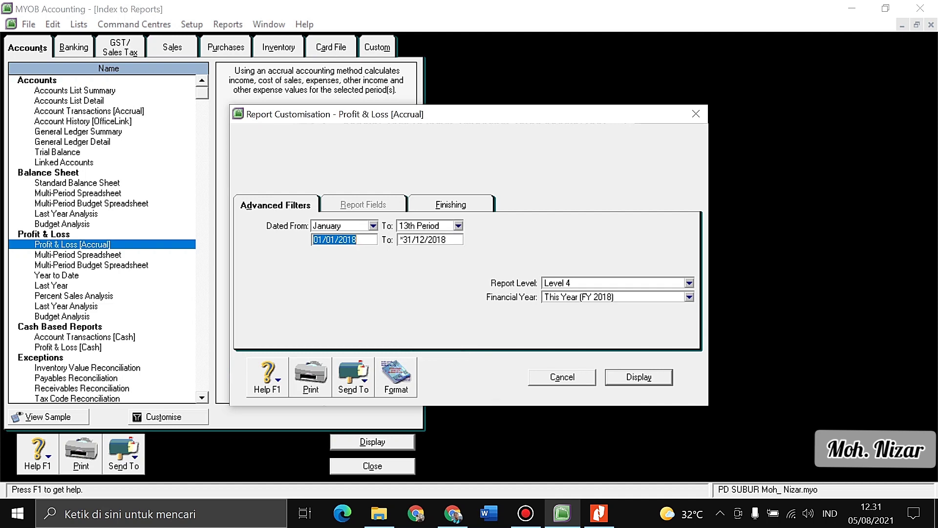
{"action": "key", "text": "Return"}
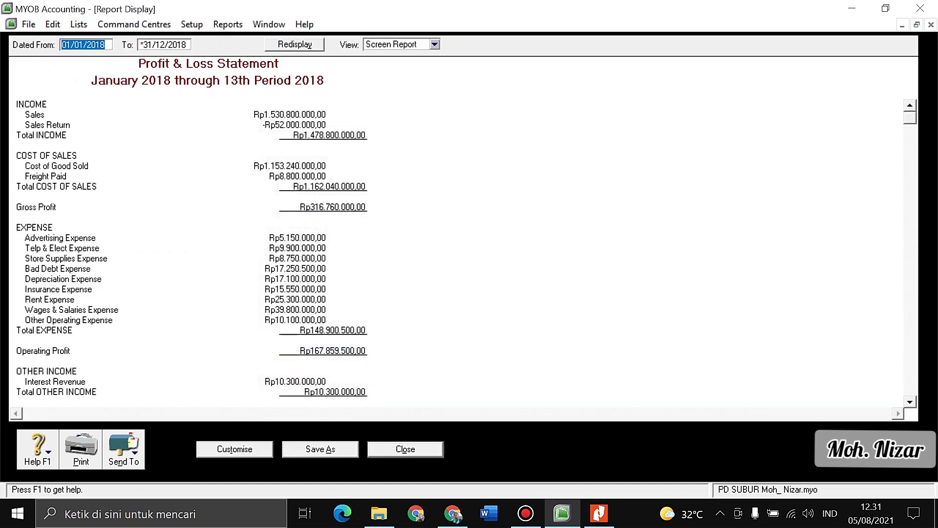
- Review the Profit & Loss Statement down to the net profit line and close the report
{"action": "scroll", "coordinate": [459, 244], "scroll_direction": "down", "scroll_amount": 3}
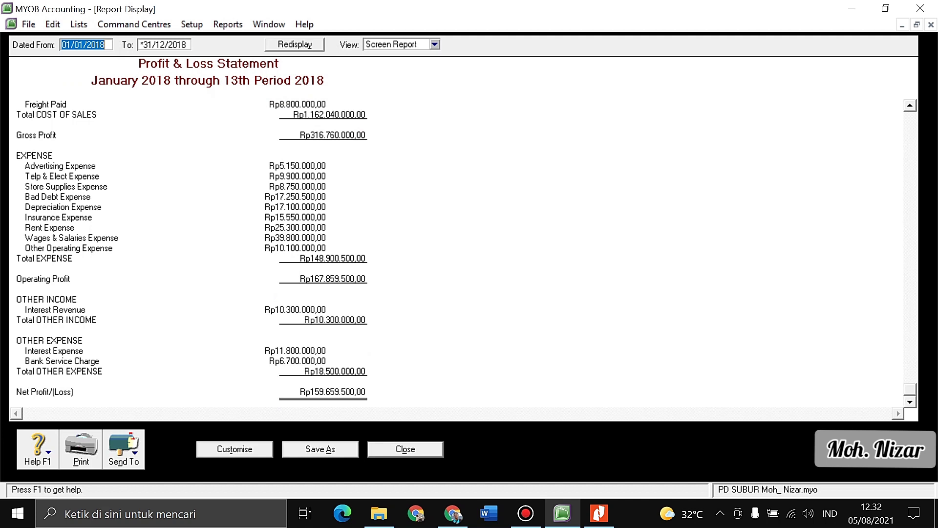
{"action": "key", "text": "Escape"}
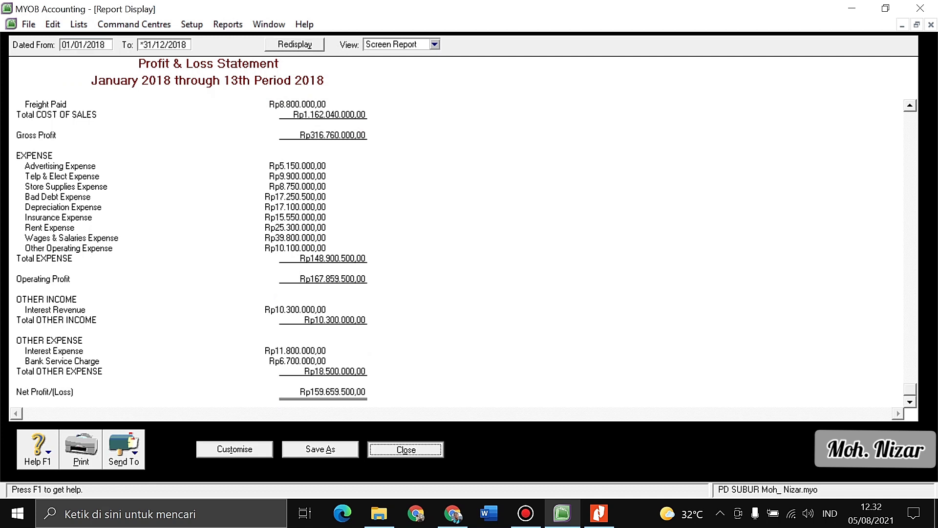
{"action": "key", "text": "Escape"}
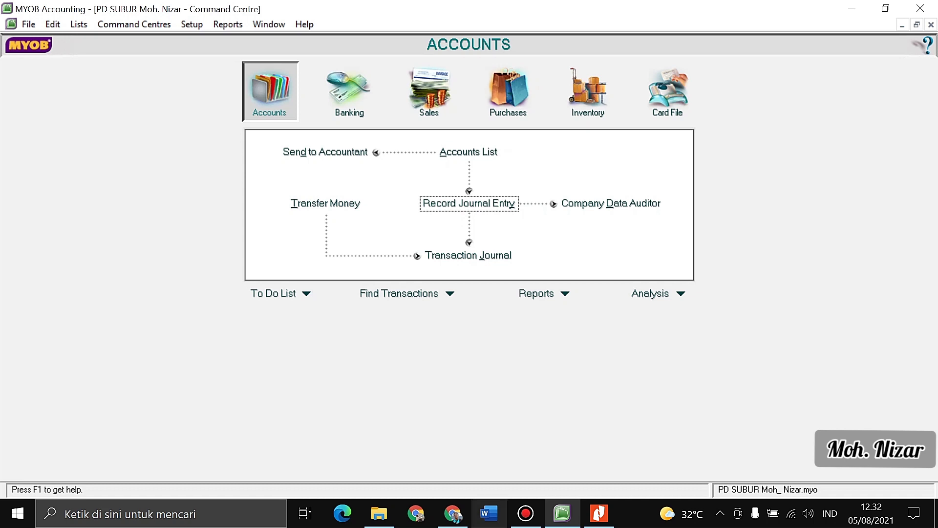
- Switch to Word, create a blank document and set its paper size to Folio
{"action": "left_click", "coordinate": [489, 513]}
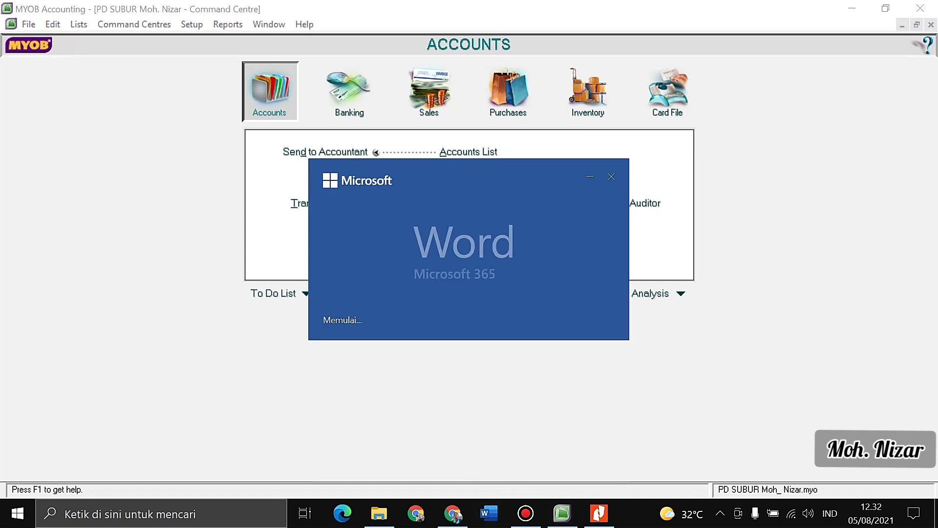
{"action": "key", "text": "Return"}
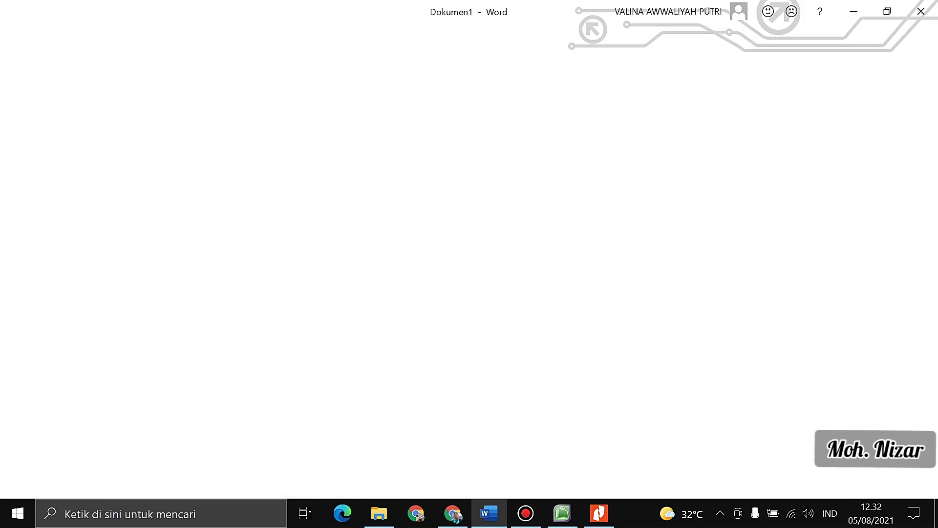
{"action": "left_click", "coordinate": [218, 35]}
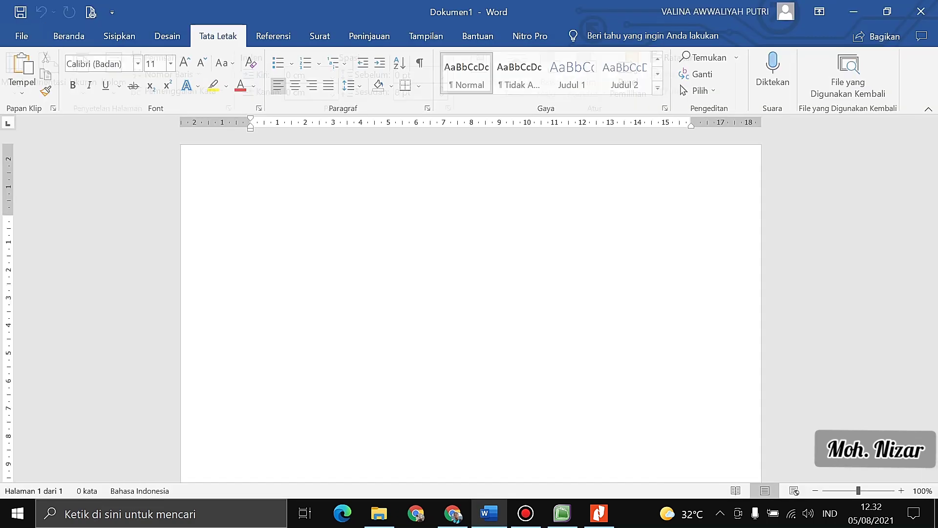
{"action": "left_click", "coordinate": [89, 73]}
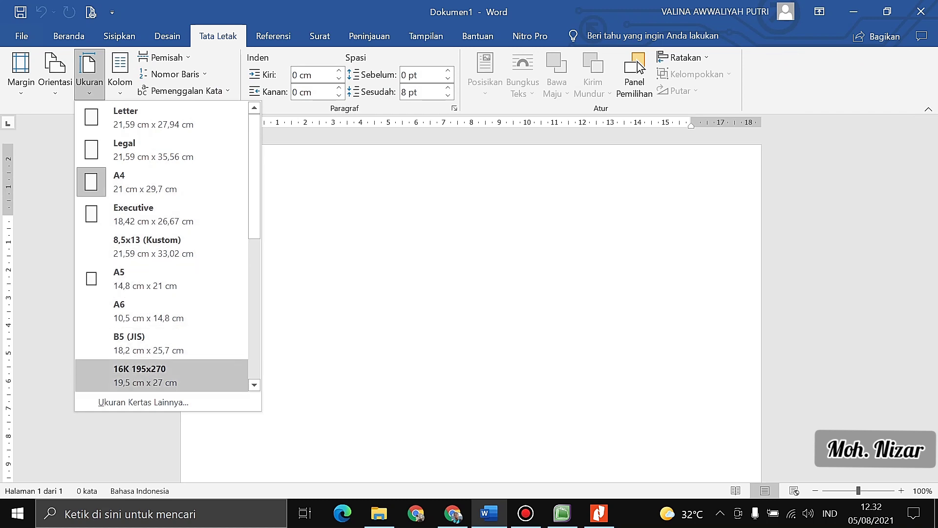
{"action": "left_click", "coordinate": [143, 402]}
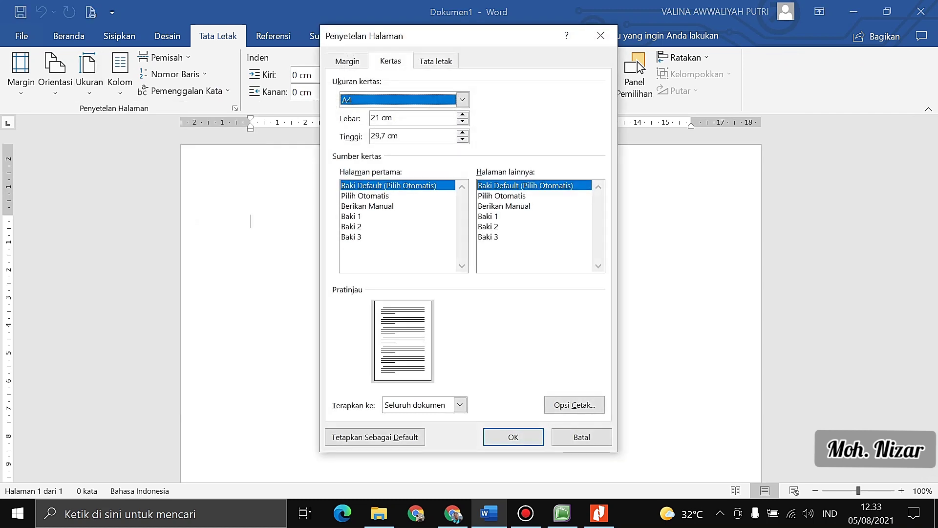
{"action": "key", "text": "Tab"}
{"action": "key", "text": "Tab"}
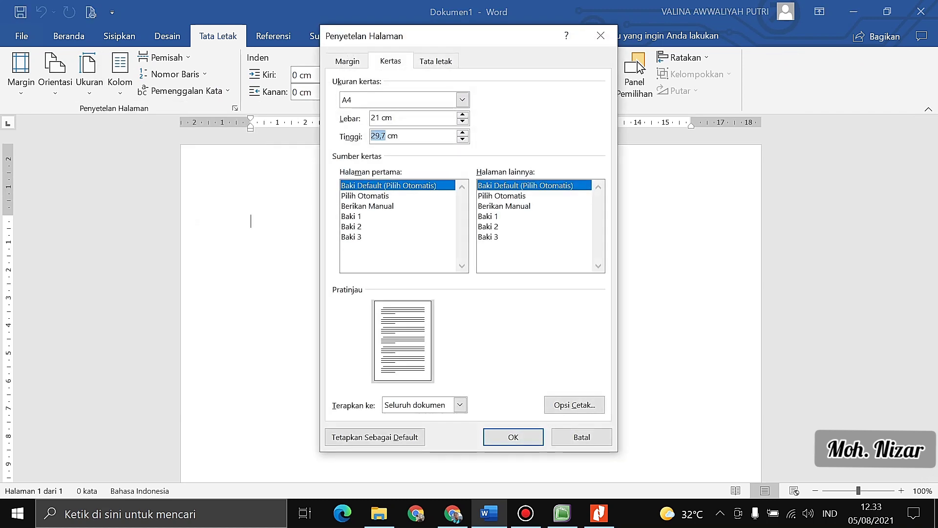
{"action": "key", "text": "shift+Tab"}
{"action": "key", "text": "shift+Tab"}
{"action": "key", "text": "alt+Down"}
{"action": "key", "text": "Down"}
{"action": "key", "text": "Down"}
{"action": "key", "text": "Down"}
{"action": "key", "text": "Return"}
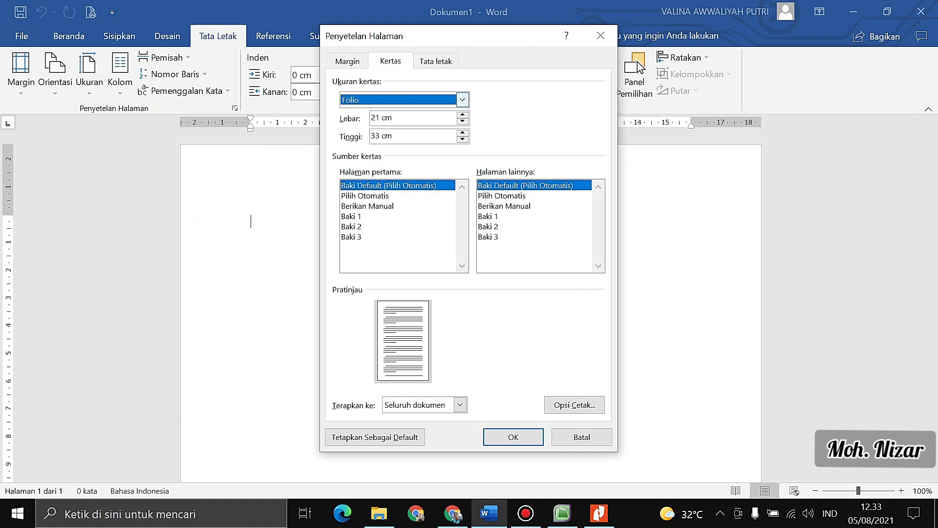
- Set the page orientation to landscape and apply the page setup
{"action": "key", "text": "ctrl+shift+Tab"}
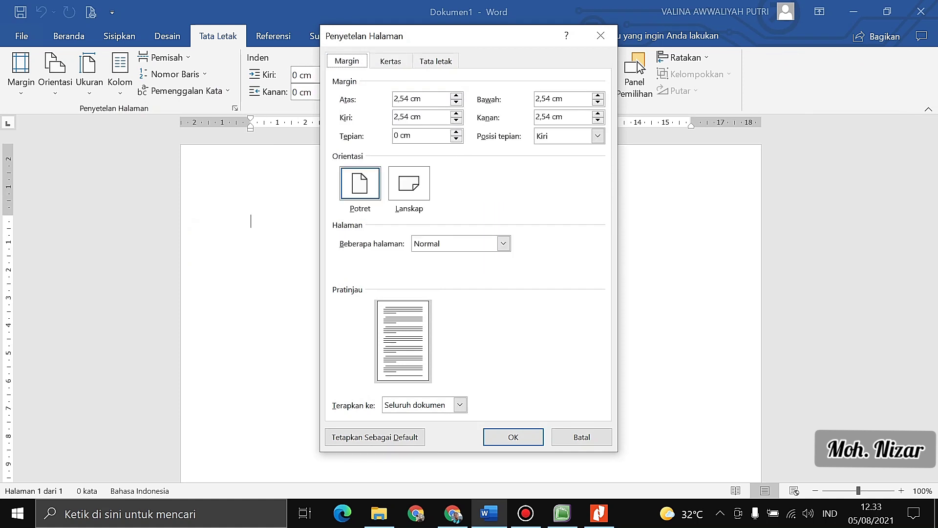
{"action": "key", "text": "alt+l"}
{"action": "key", "text": "Return"}
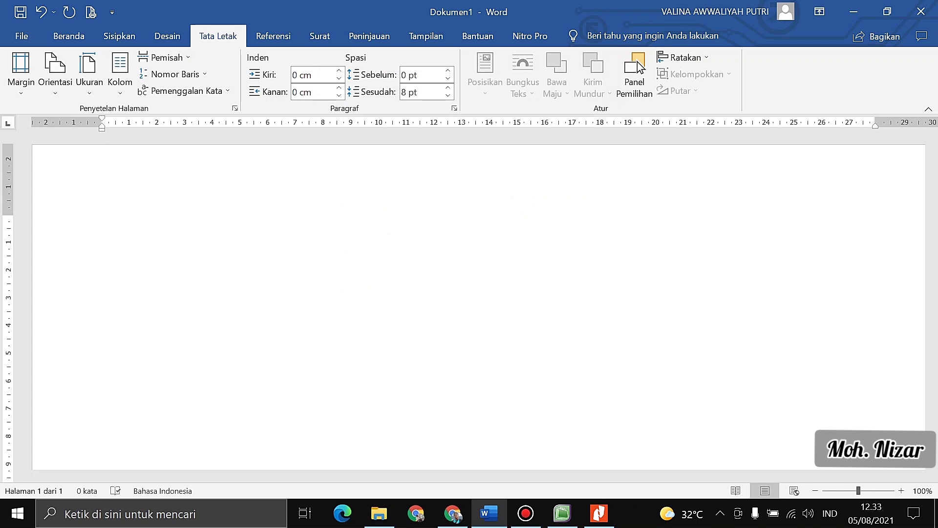
- Add left tab stops at 3, 6, 9 and 12 cm and centre tab stops at 1.5, 4.5, 7.5, 10.5 and 13.5 cm
{"action": "left_click", "coordinate": [186, 123]}
{"action": "left_click", "coordinate": [352, 124]}
{"action": "left_click", "coordinate": [435, 124]}
{"action": "left_click", "coordinate": [227, 126]}
{"action": "left_click", "coordinate": [310, 125]}
{"action": "left_click", "coordinate": [393, 125]}
{"action": "left_click", "coordinate": [477, 126]}
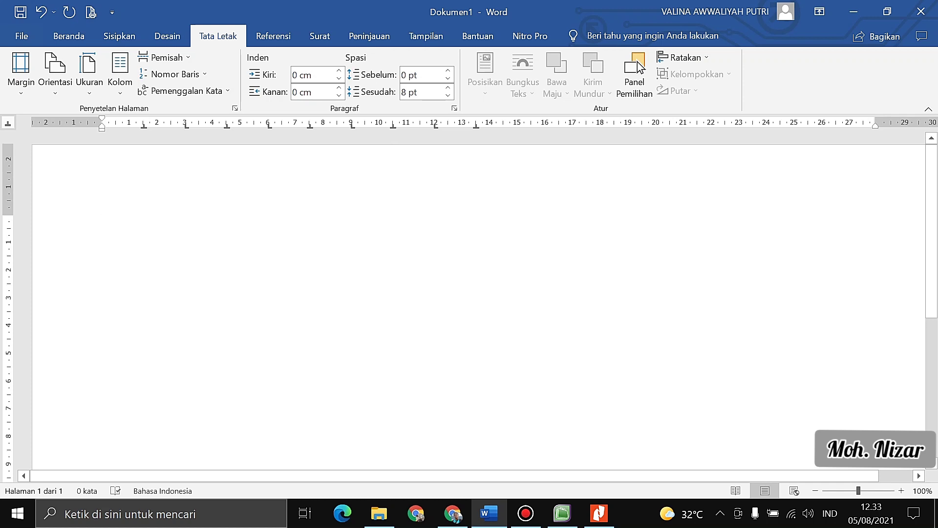
- Enter the amounts Rp. 0, Rp. 25jt, Rp. 50jt, Rp. 100jt and Rp. 200jt on one line, aligned to the left tab stops
{"action": "type", "text": "Rp. 0\t"}
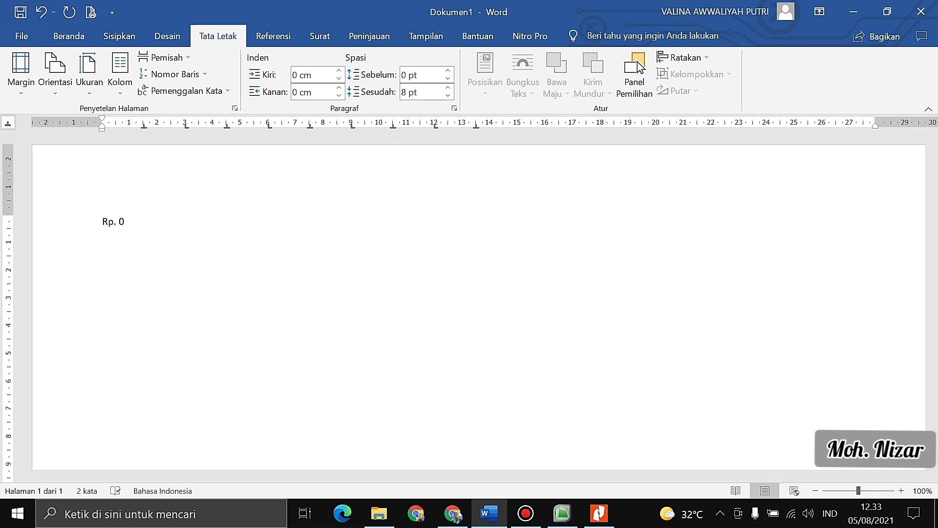
{"action": "type", "text": "Rp. 25jt\tRp. 50jt\tRp. 100"}
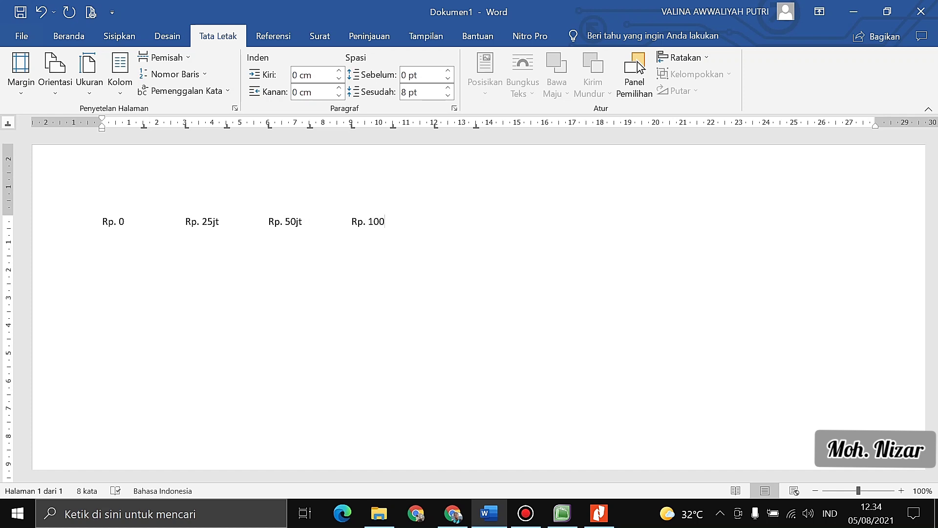
{"action": "type", "text": "jt"}
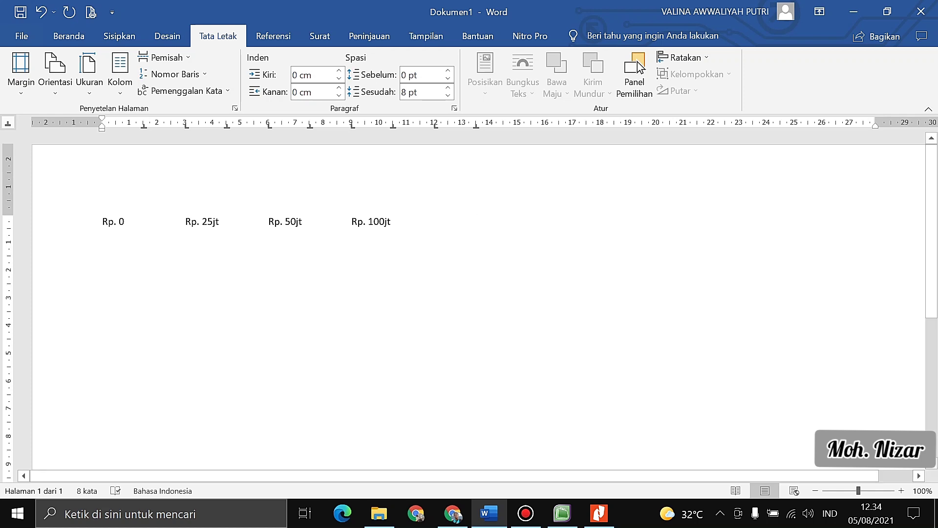
{"action": "type", "text": "200"}
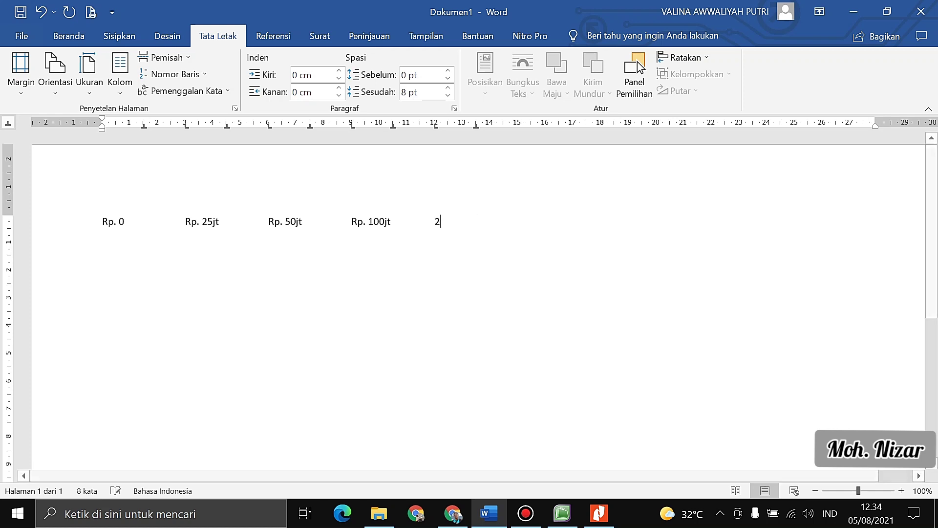
{"action": "key", "text": "BackSpace"}
{"action": "key", "text": "BackSpace"}
{"action": "key", "text": "BackSpace"}
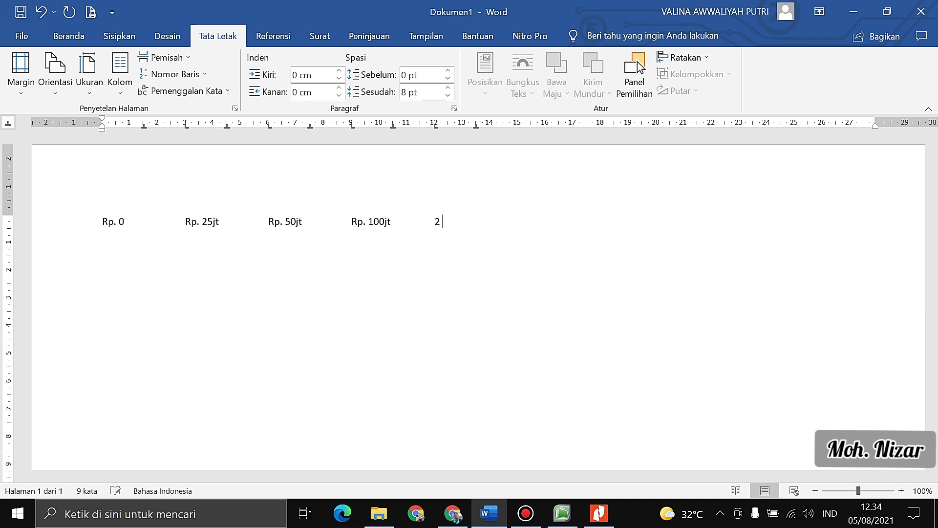
{"action": "type", "text": "Rp. 200jt"}
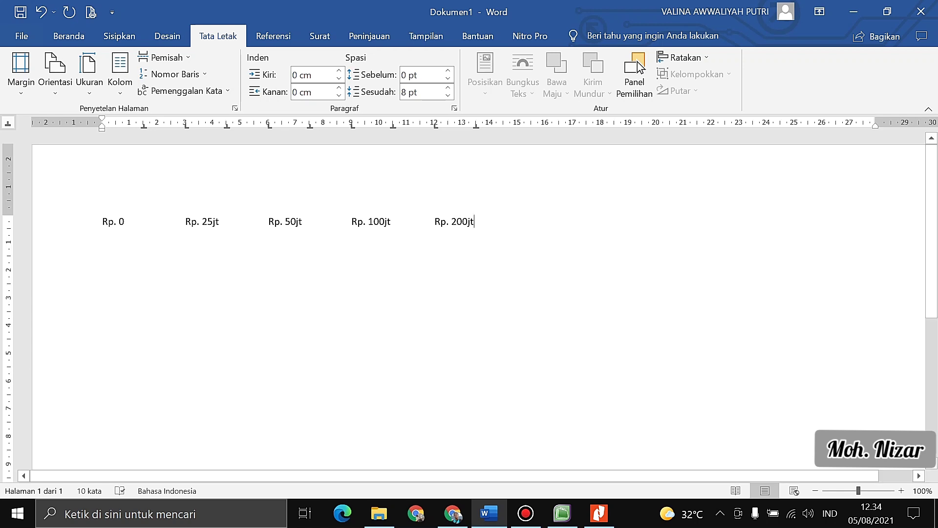
{"action": "key", "text": "Return"}
- Highlight the stretch from Rp. 0 through Rp. 25jt in yellow and enter 5% centred beneath it
{"action": "left_click_drag", "start_coordinate": [102, 222], "coordinate": [219, 221]}
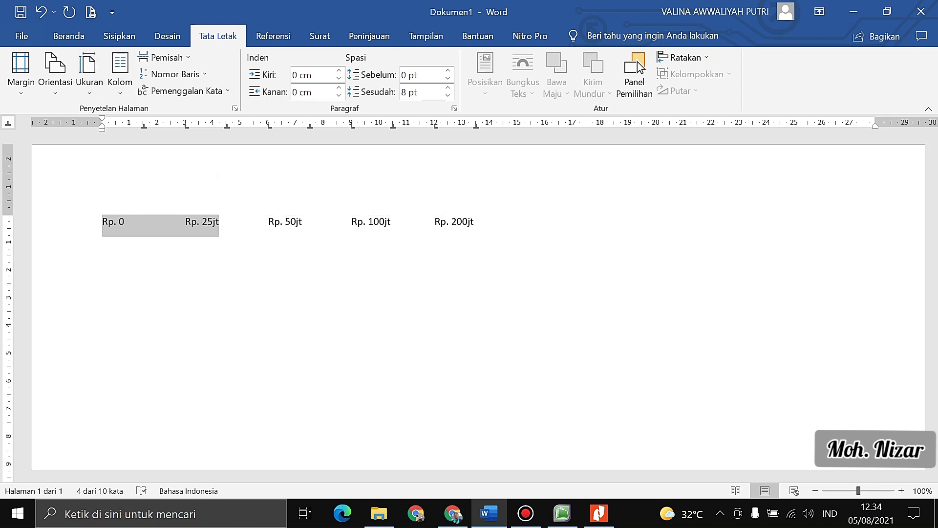
{"action": "left_click", "coordinate": [68, 35]}
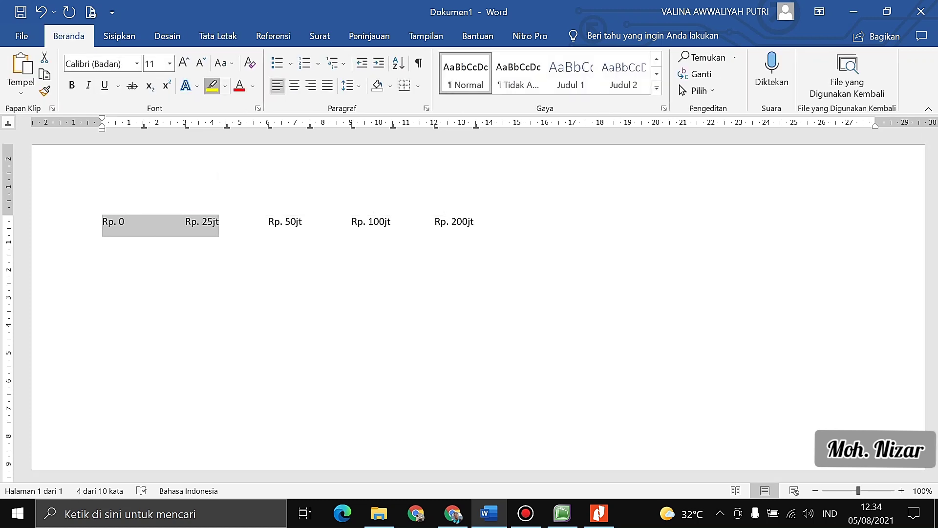
{"action": "left_click", "coordinate": [212, 86]}
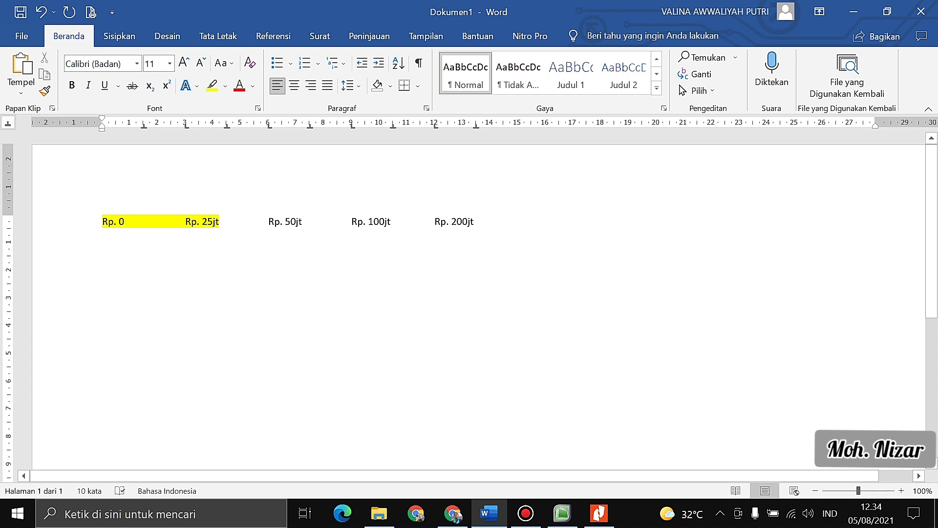
{"action": "type", "text": "5%"}
- Try to highlight the stretch from after Rp. 25jt through Rp. 50jt in turquoise
{"action": "left_click_drag", "start_coordinate": [219, 223], "coordinate": [302, 223]}
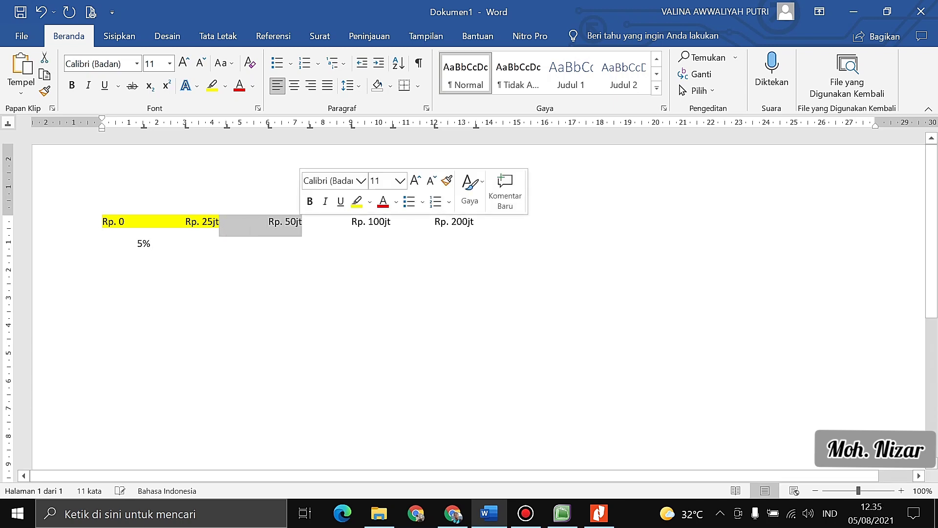
{"action": "left_click", "coordinate": [225, 86]}
{"action": "left_click", "coordinate": [238, 106]}
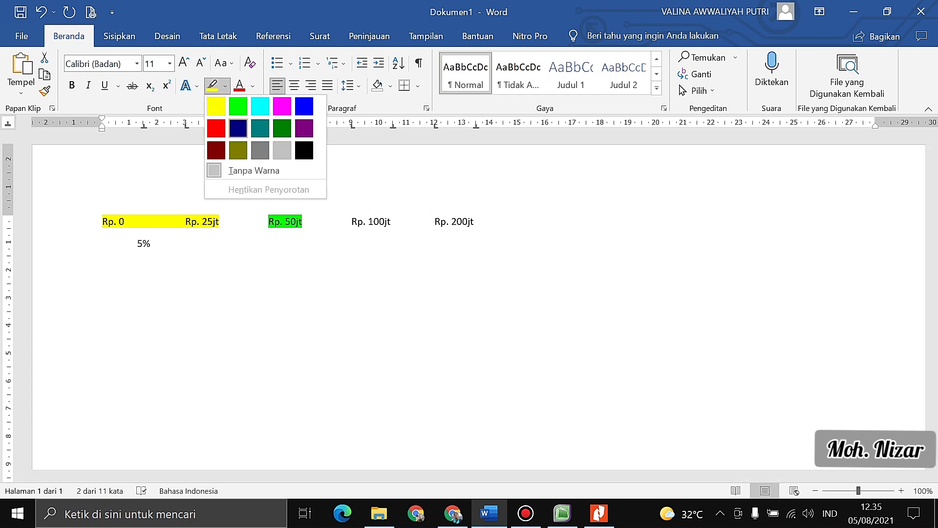
{"action": "left_click", "coordinate": [260, 106]}
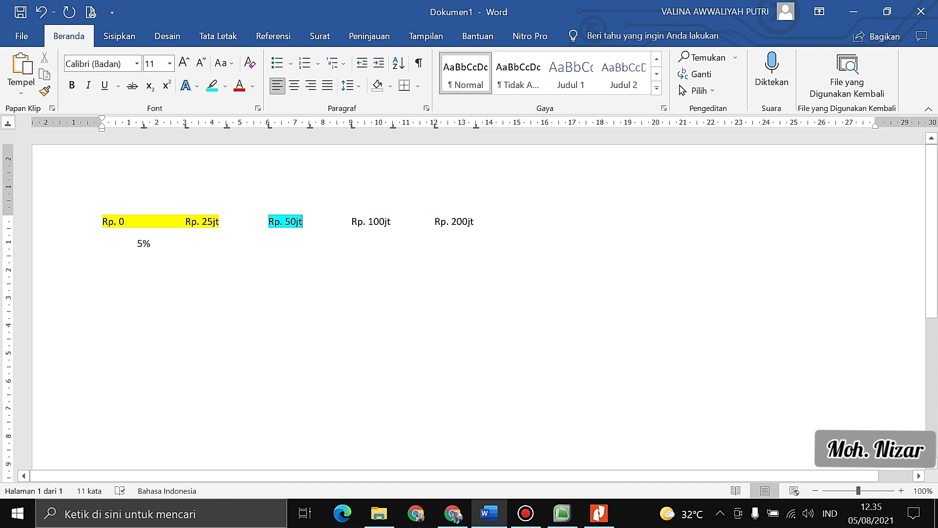
{"action": "left_click_drag", "start_coordinate": [219, 222], "coordinate": [302, 221]}
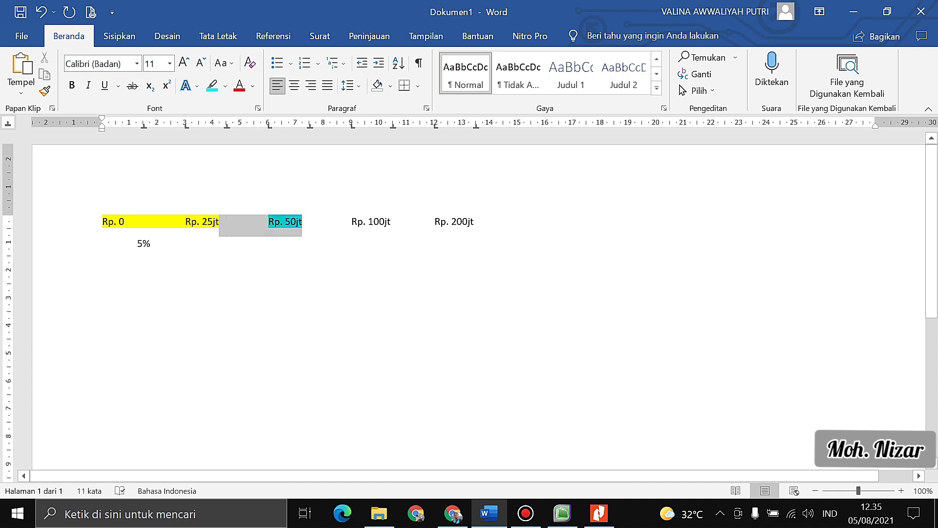
{"action": "left_click", "coordinate": [212, 86]}
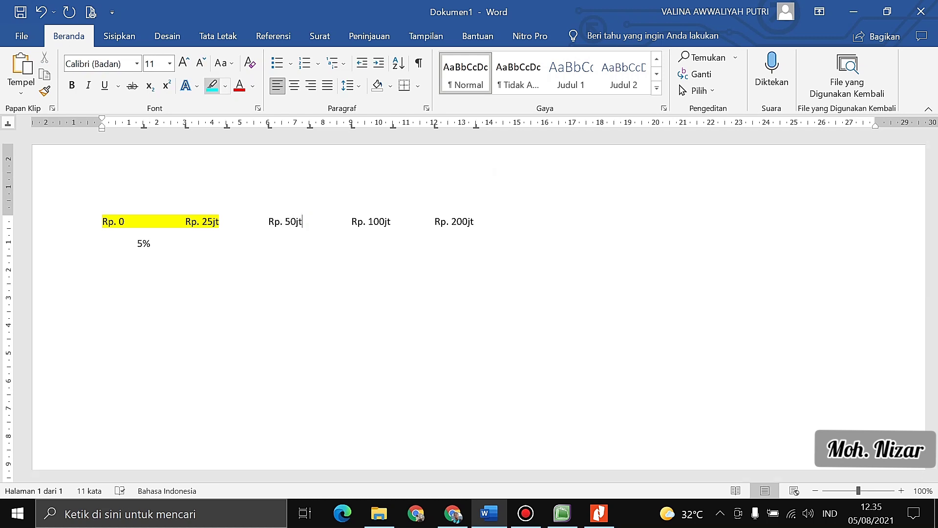
- Highlight the stretch from the 25jt figure through Rp. 50jt in turquoise and enter 10% centred beneath it
{"action": "left_click_drag", "start_coordinate": [219, 221], "coordinate": [302, 222]}
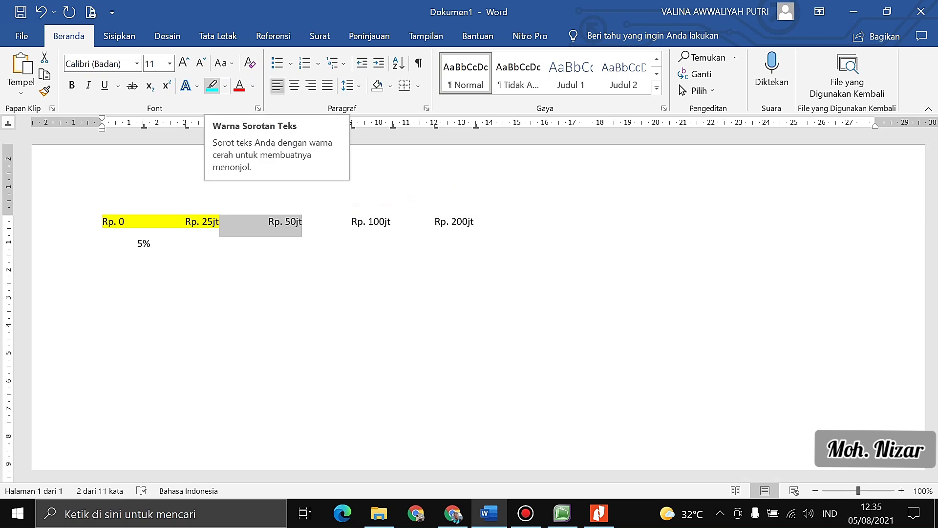
{"action": "left_click", "coordinate": [213, 86]}
{"action": "key", "text": "Right"}
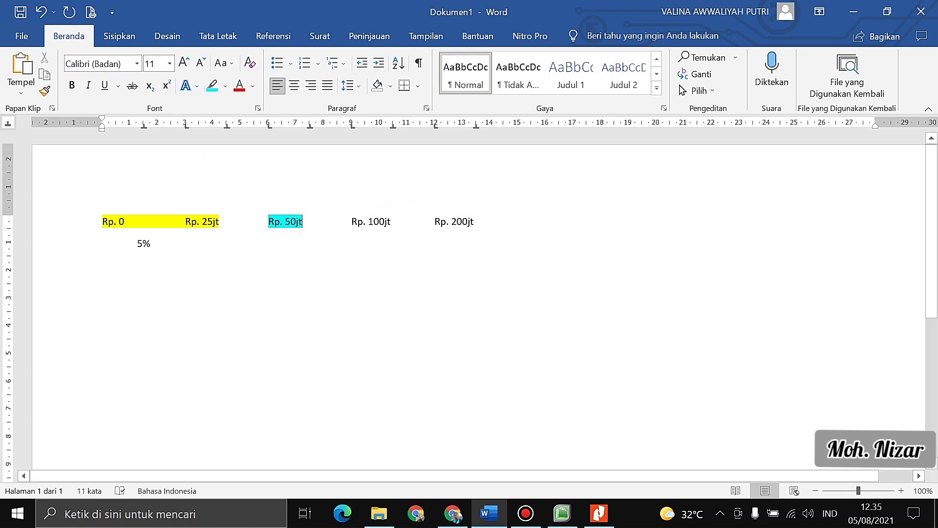
{"action": "left_click_drag", "start_coordinate": [199, 222], "coordinate": [302, 223]}
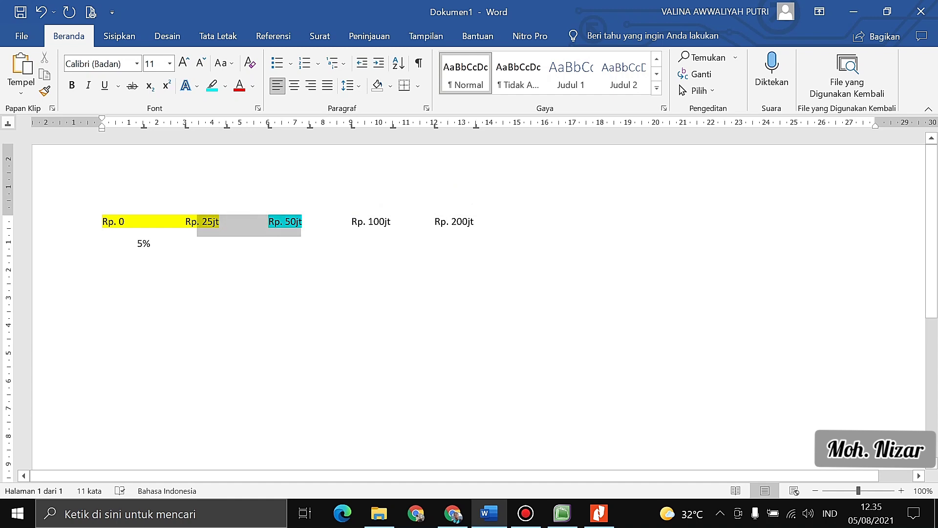
{"action": "left_click", "coordinate": [212, 86]}
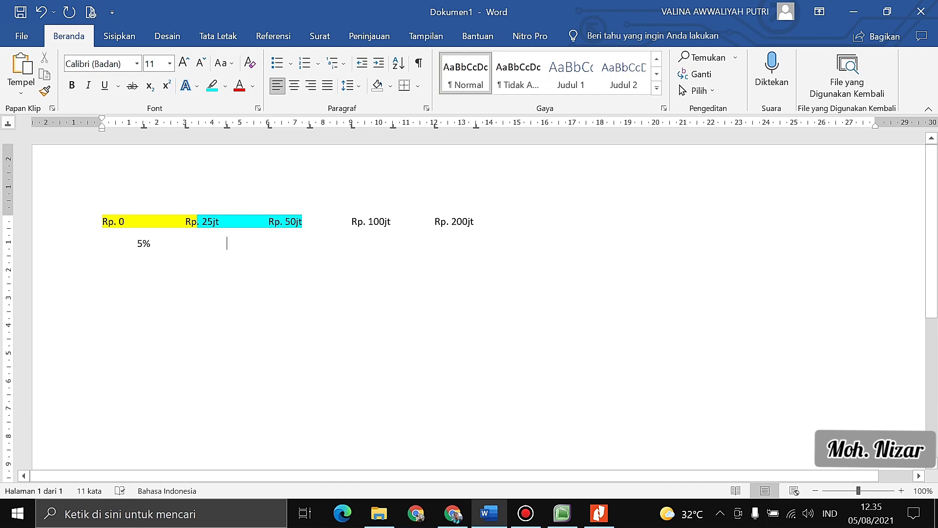
{"action": "key", "text": "Tab"}
{"action": "type", "text": "10%"}
- Highlight the stretch from the 50jt figure through Rp. 100jt in pink and enter 15% centred beneath it
{"action": "left_click_drag", "start_coordinate": [285, 222], "coordinate": [391, 223]}
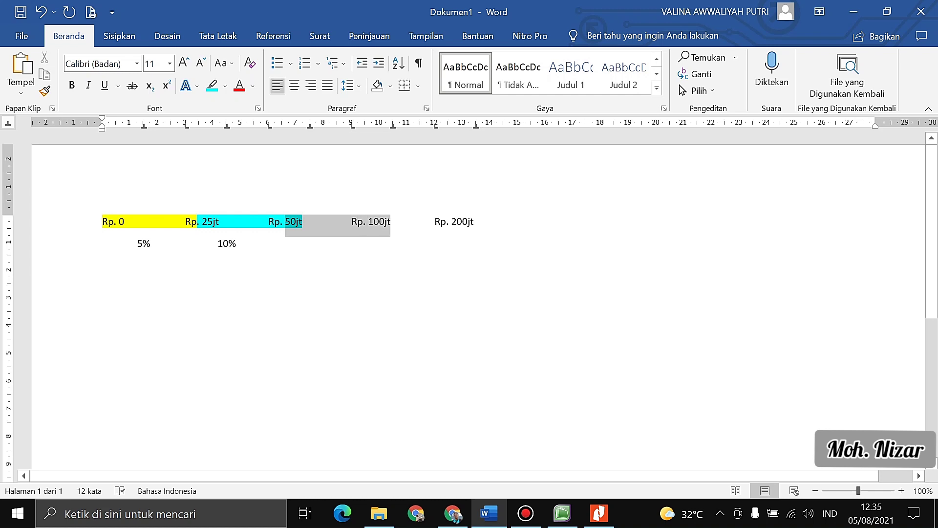
{"action": "left_click", "coordinate": [225, 86]}
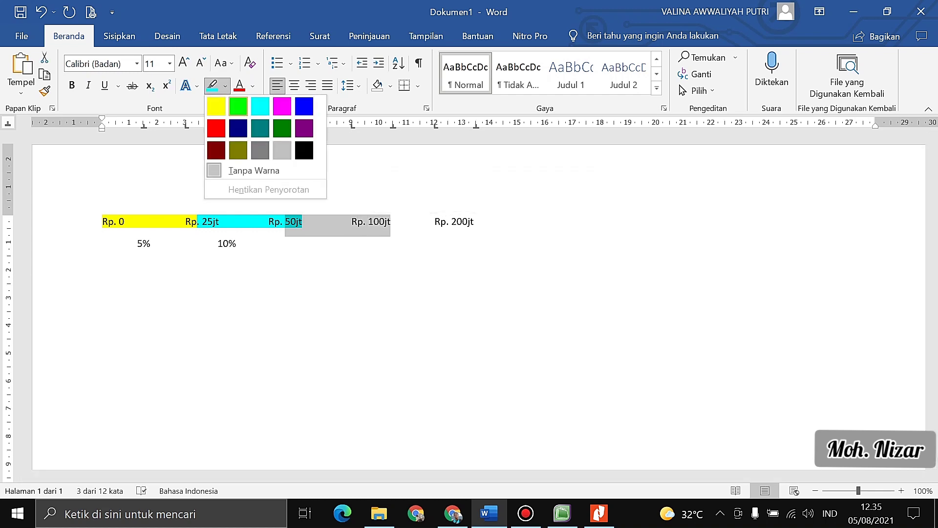
{"action": "left_click", "coordinate": [282, 106]}
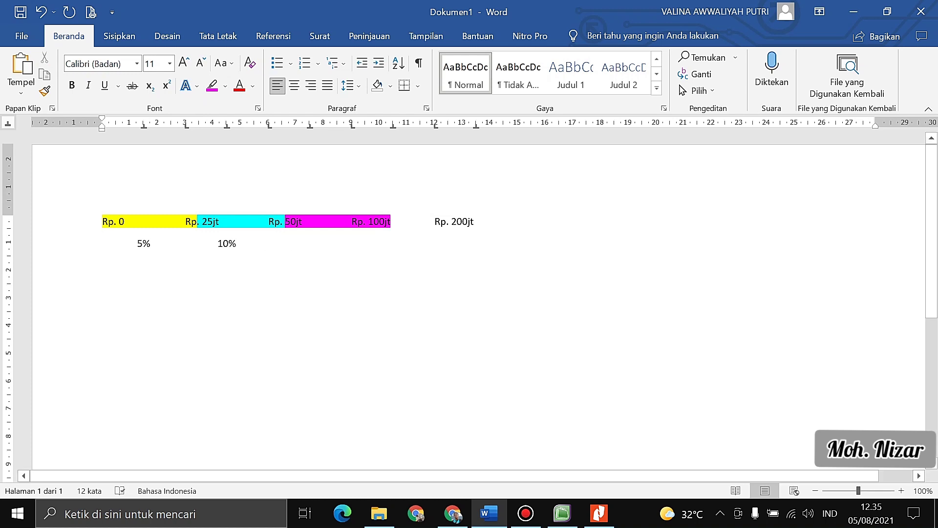
{"action": "key", "text": "Tab"}
{"action": "key", "text": "Tab"}
{"action": "type", "text": "15%"}
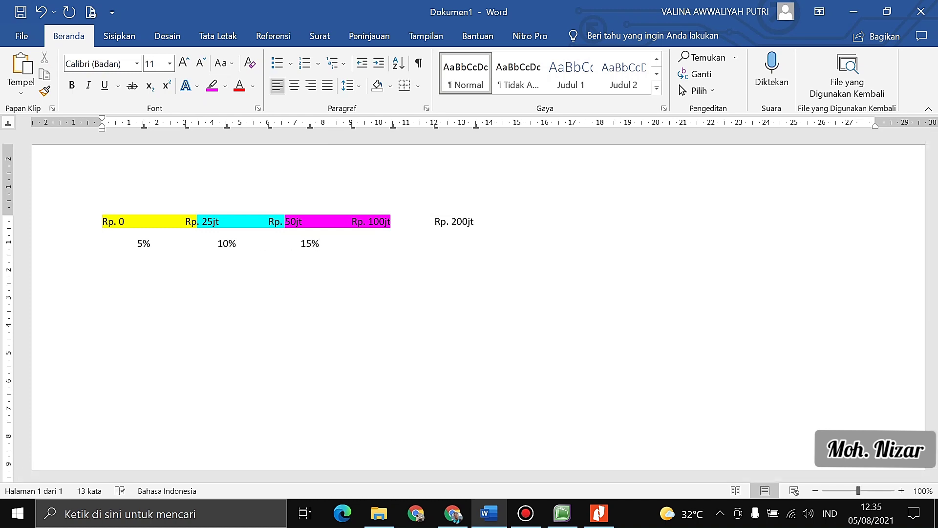
- Highlight the stretch from the 100jt figure through Rp. 200jt in red and enter 25% centred beneath it
{"action": "key", "text": "Tab"}
{"action": "key", "text": "Tab"}
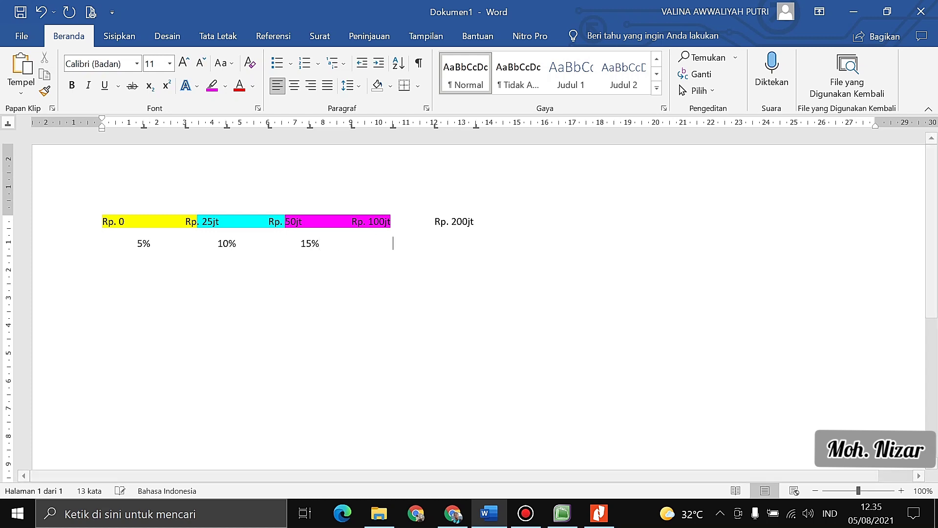
{"action": "left_click_drag", "start_coordinate": [369, 221], "coordinate": [474, 222]}
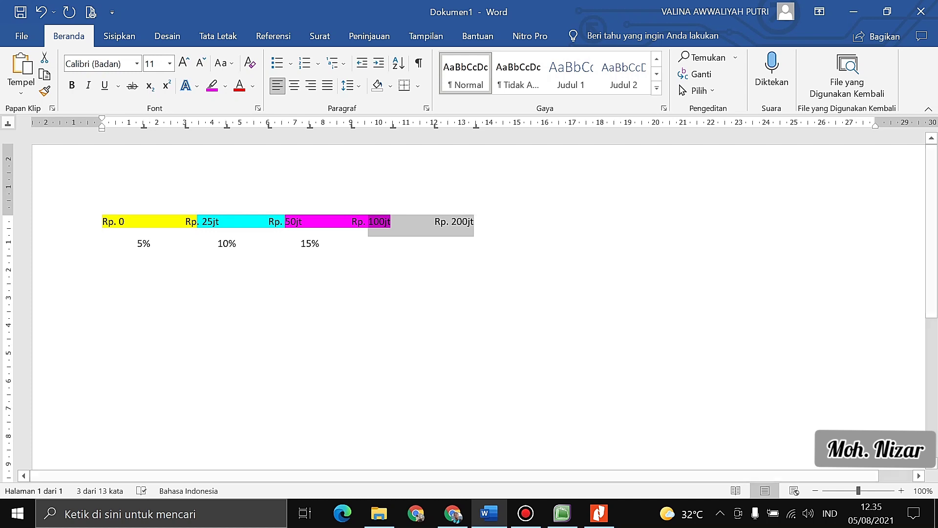
{"action": "left_click", "coordinate": [225, 86]}
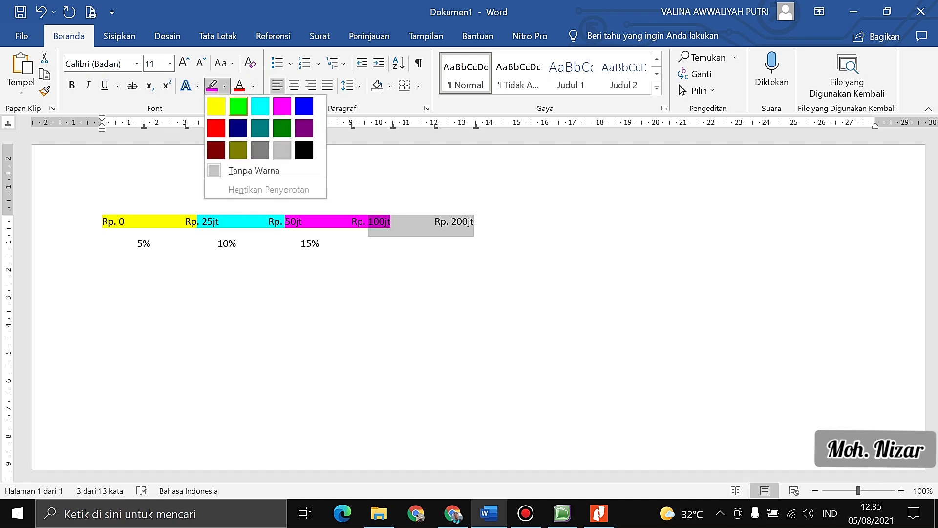
{"action": "left_click", "coordinate": [216, 128]}
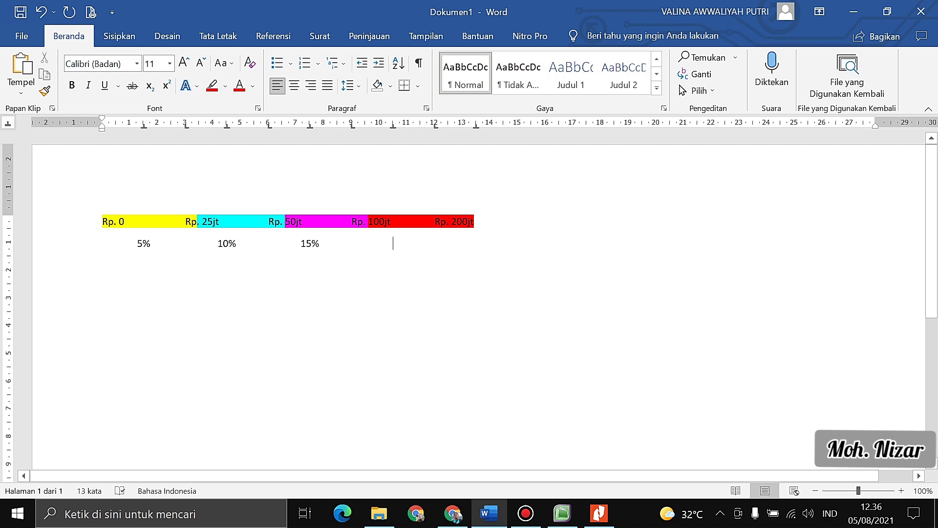
{"action": "type", "text": "25"}
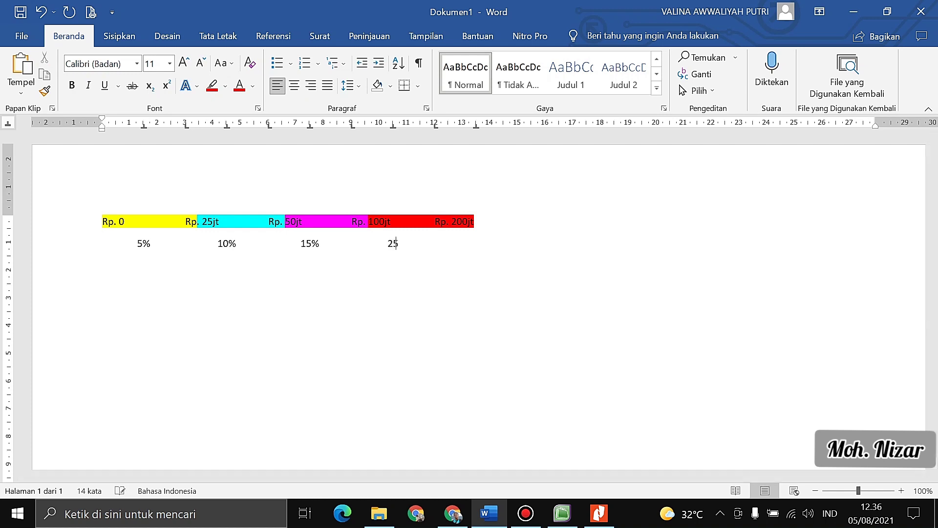
{"action": "type", "text": "%"}
- Move the last tab stop of the percentage line to about 14.25 cm and enter 35% there, beyond Rp. 200jt
{"action": "key", "text": "Tab"}
{"action": "key", "text": "Tab"}
{"action": "left_click_drag", "start_coordinate": [477, 126], "coordinate": [497, 126]}
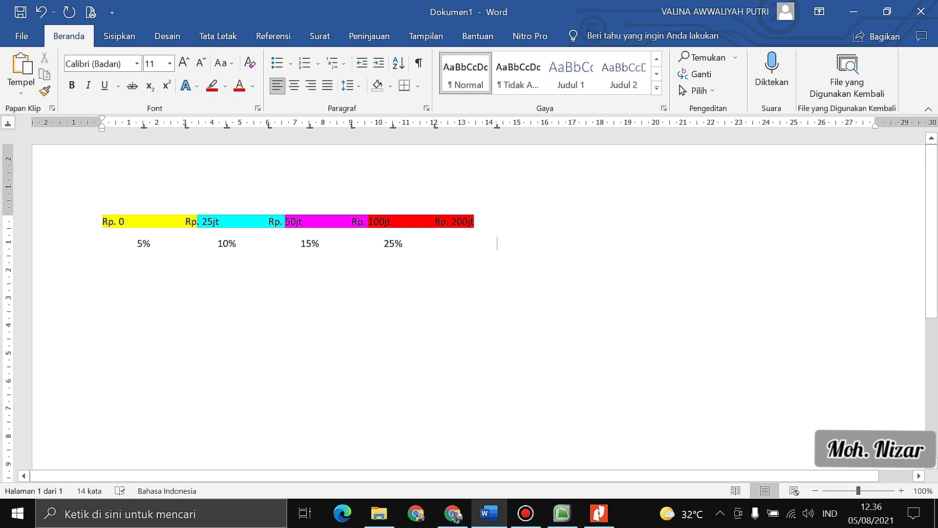
{"action": "type", "text": "35%"}
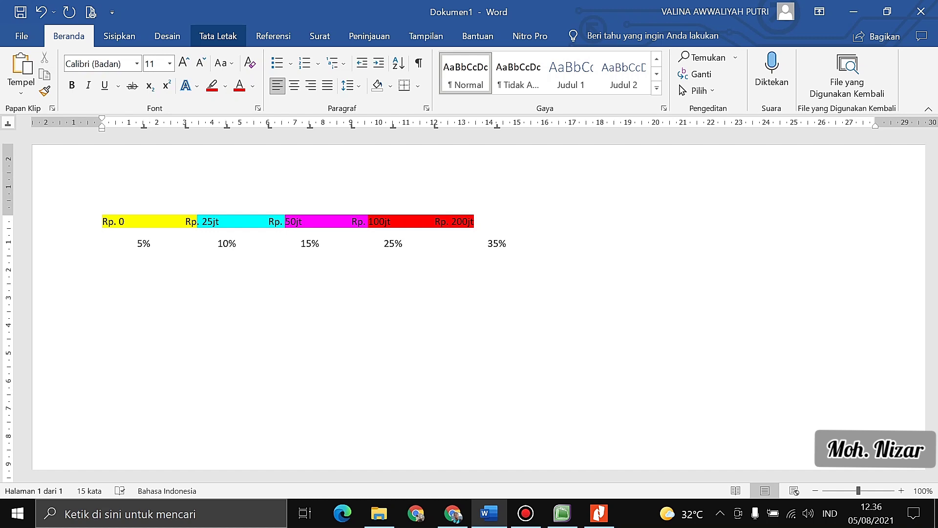
- Draw a horizontal double-headed arrow across each of the five brackets, the last about 2 cm long just past Rp. 200jt
{"action": "left_click", "coordinate": [218, 36]}
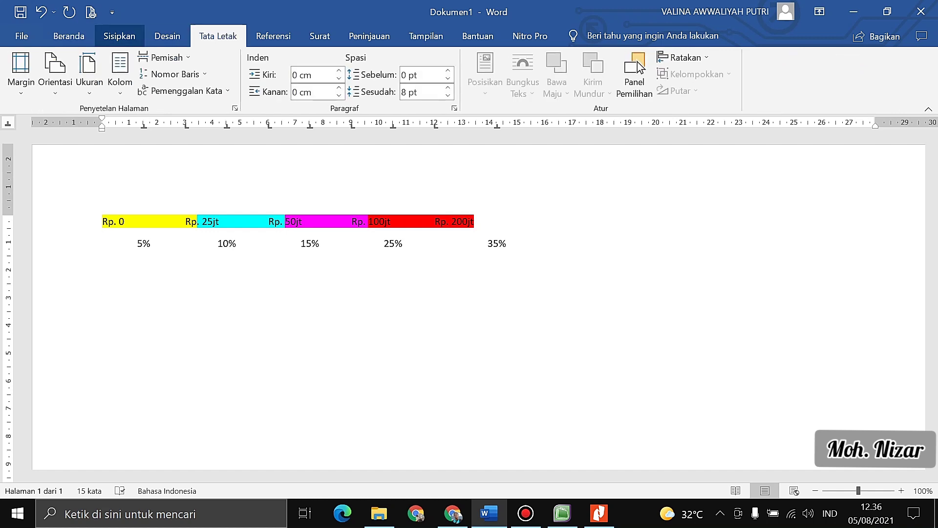
{"action": "left_click", "coordinate": [120, 35]}
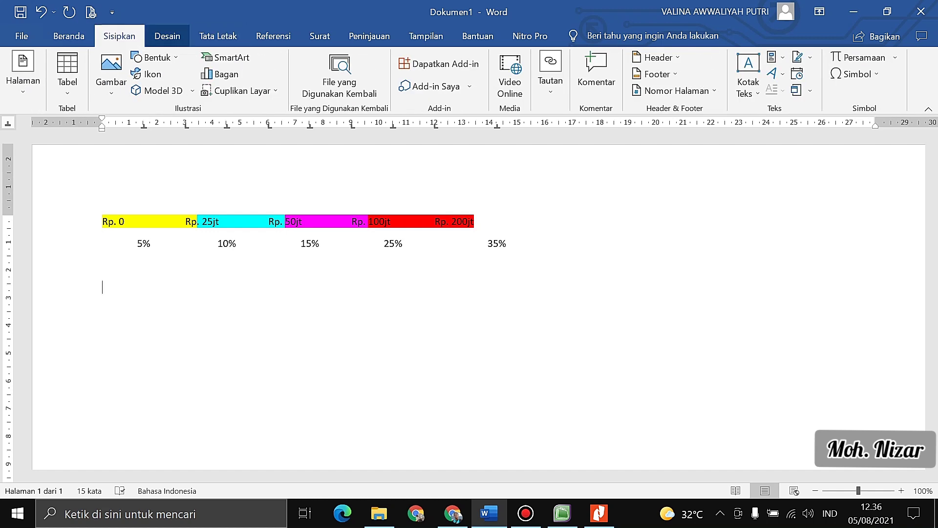
{"action": "left_click", "coordinate": [154, 57]}
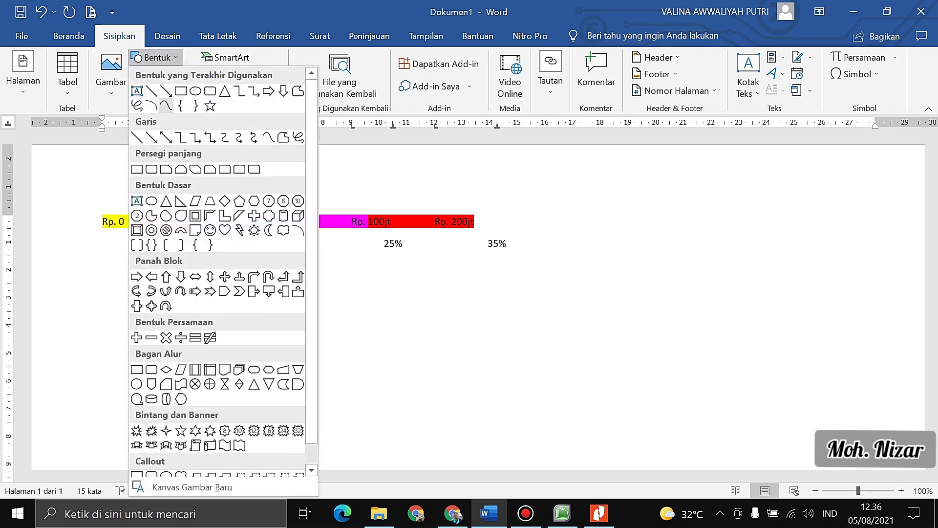
{"action": "left_click", "coordinate": [166, 137]}
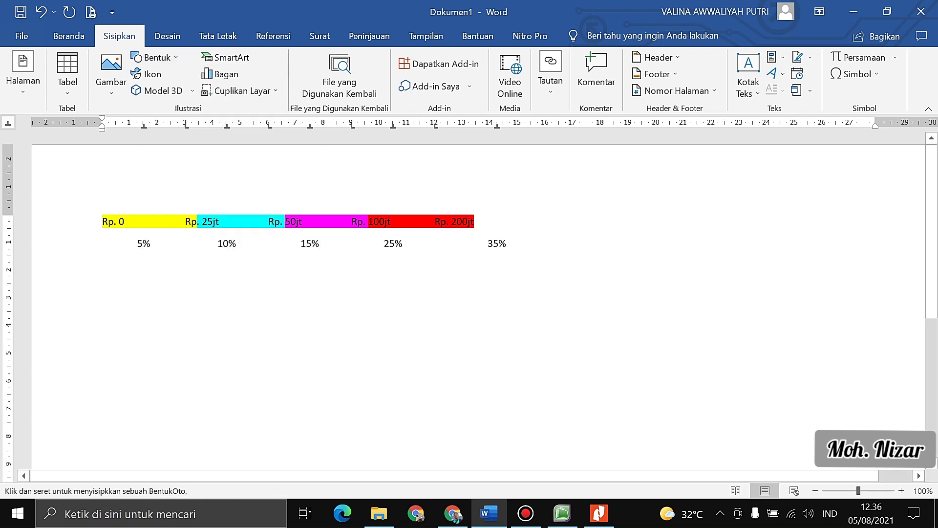
{"action": "left_click_drag", "start_coordinate": [131, 221], "coordinate": [532, 223]}
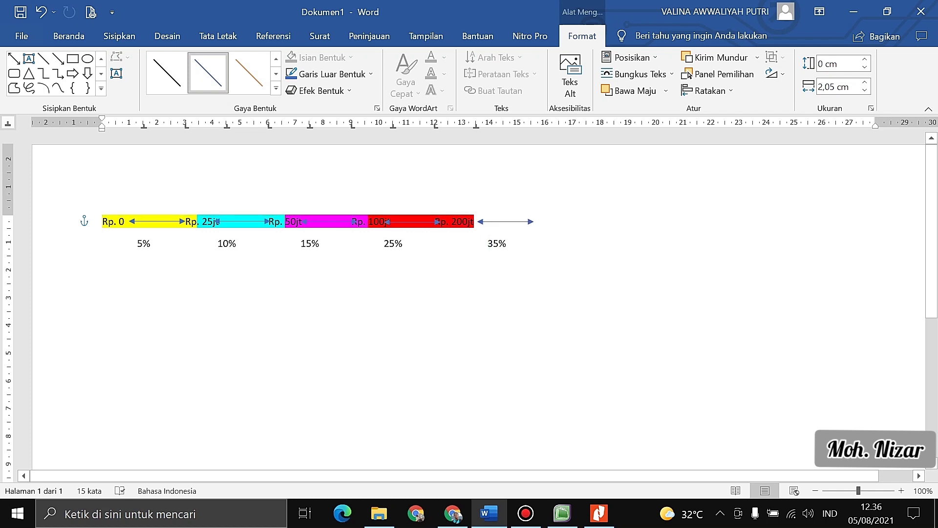
{"action": "key", "text": "Escape"}
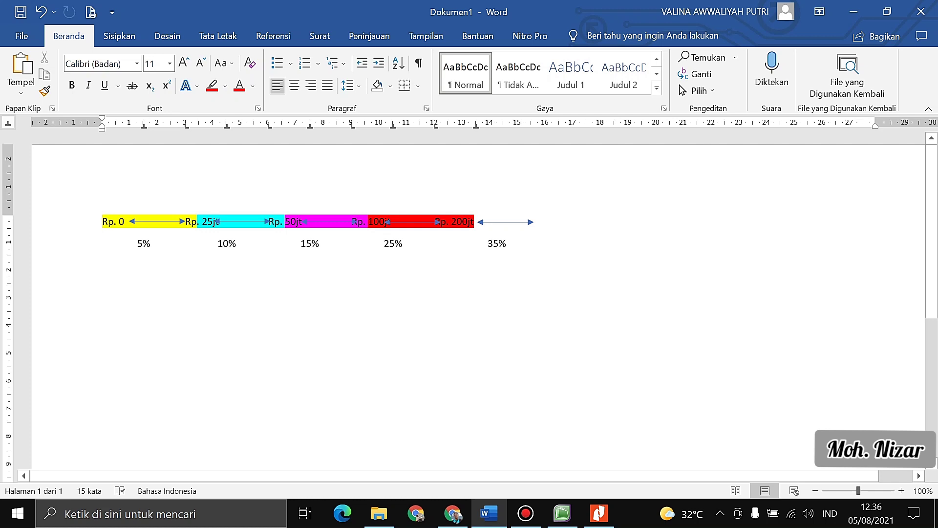
- Enter the example amount 210 jt below the bracket scale
{"action": "type", "text": "20"}
{"action": "key", "text": "BackSpace"}
{"action": "type", "text": "10"}
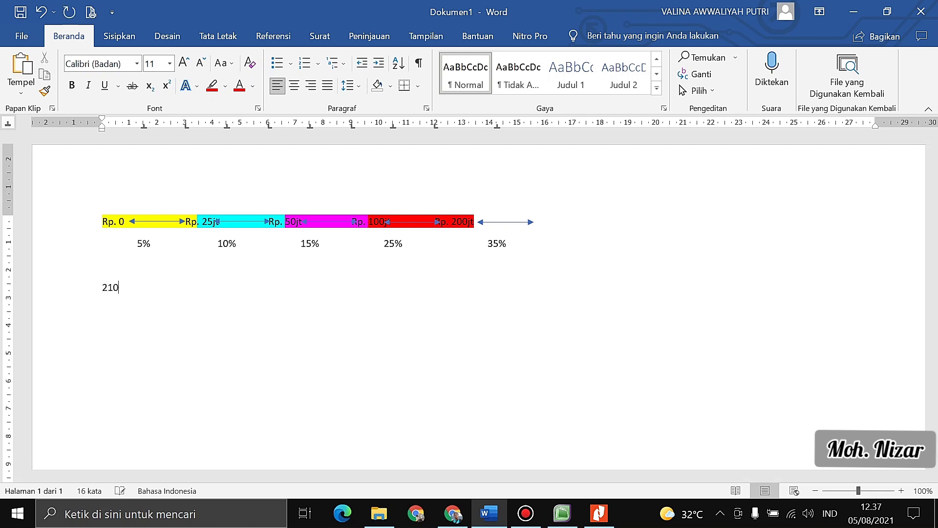
{"action": "type", "text": " jt"}
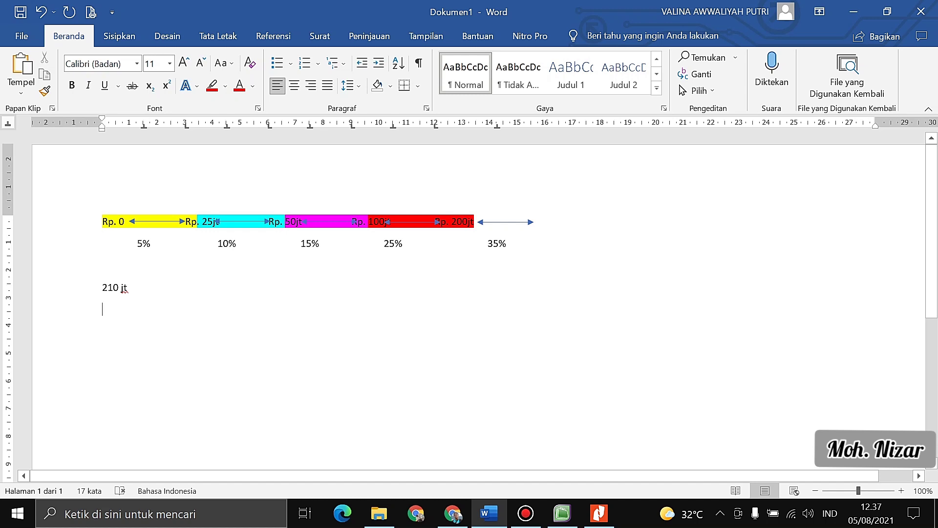
{"action": "double_click", "coordinate": [144, 243]}
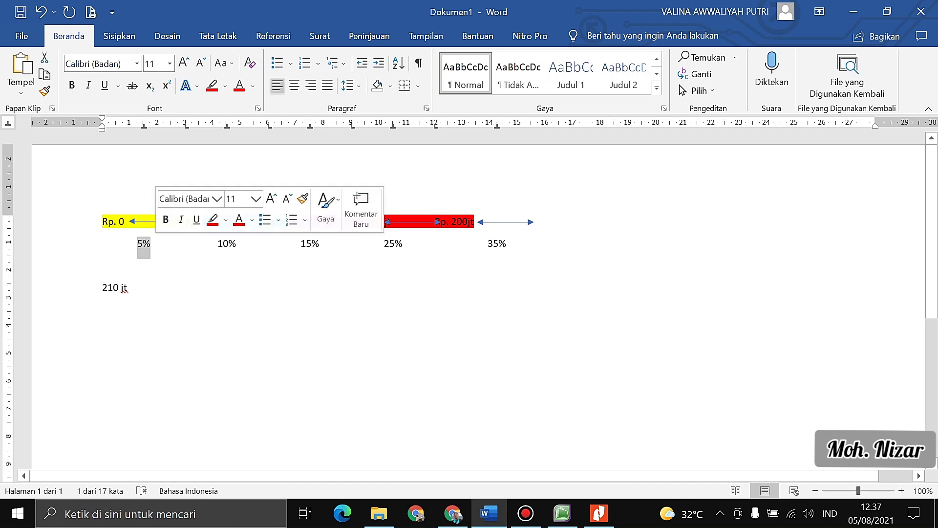
{"action": "double_click", "coordinate": [226, 243]}
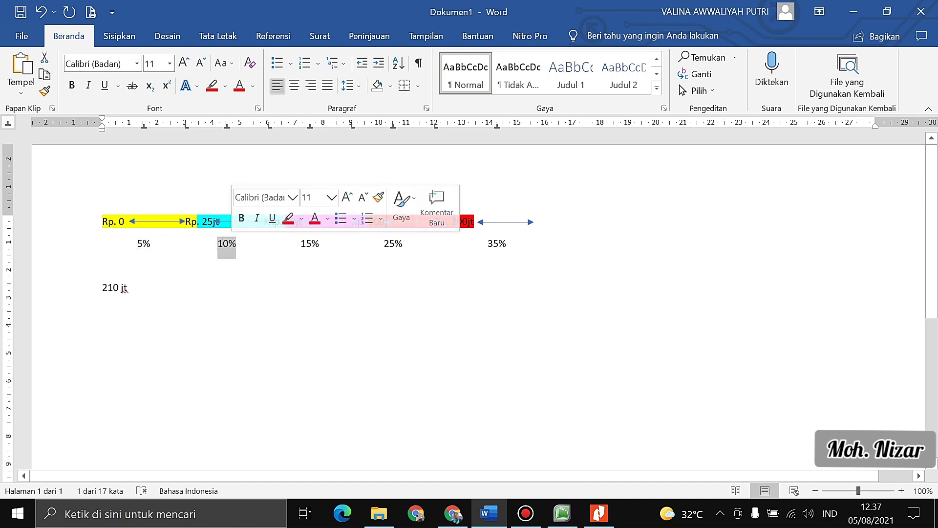
{"action": "double_click", "coordinate": [309, 244]}
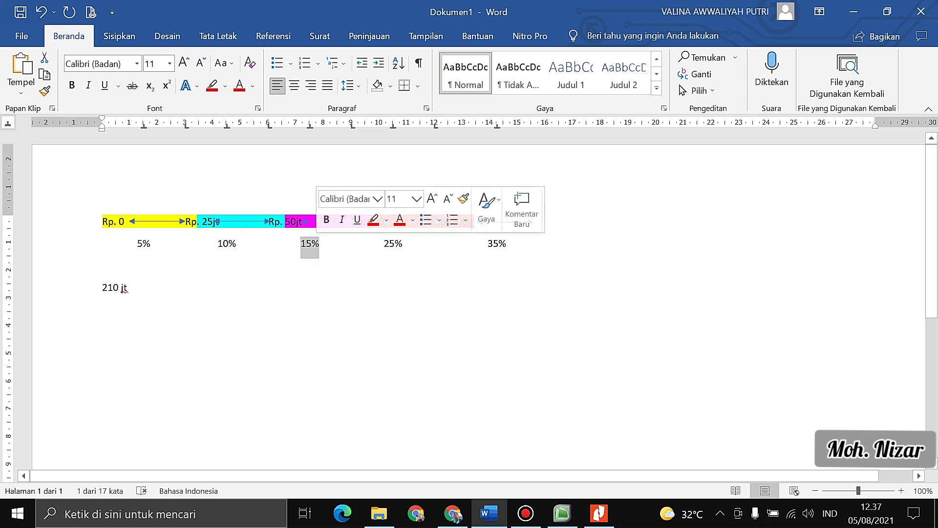
{"action": "double_click", "coordinate": [389, 243]}
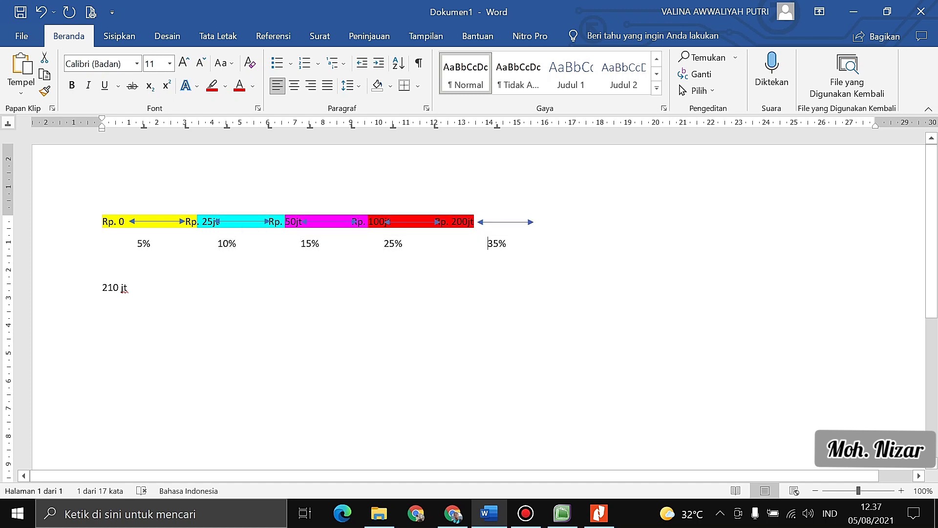
{"action": "double_click", "coordinate": [493, 243]}
- Enter the calculation lines 5% x 25jt and 10% x 25jt beneath 210 jt
{"action": "left_click", "coordinate": [102, 309]}
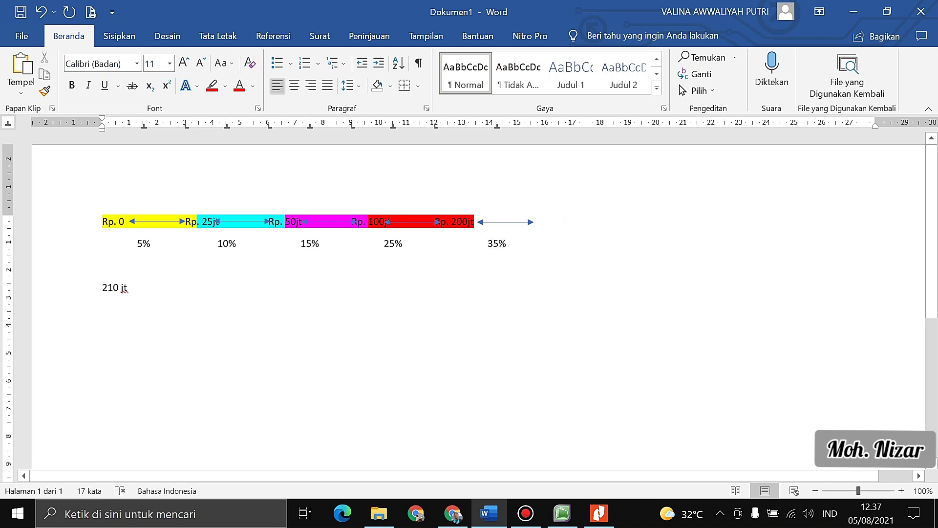
{"action": "type", "text": "5%"}
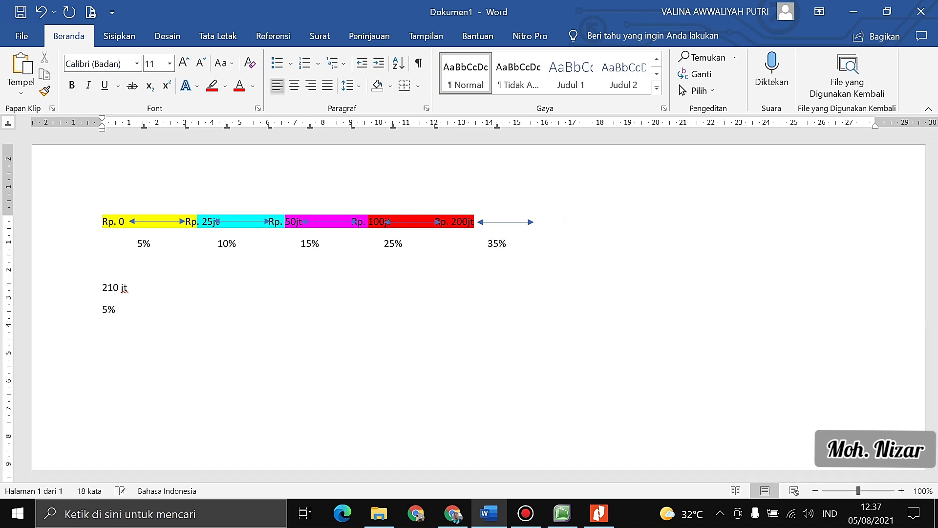
{"action": "type", "text": " x"}
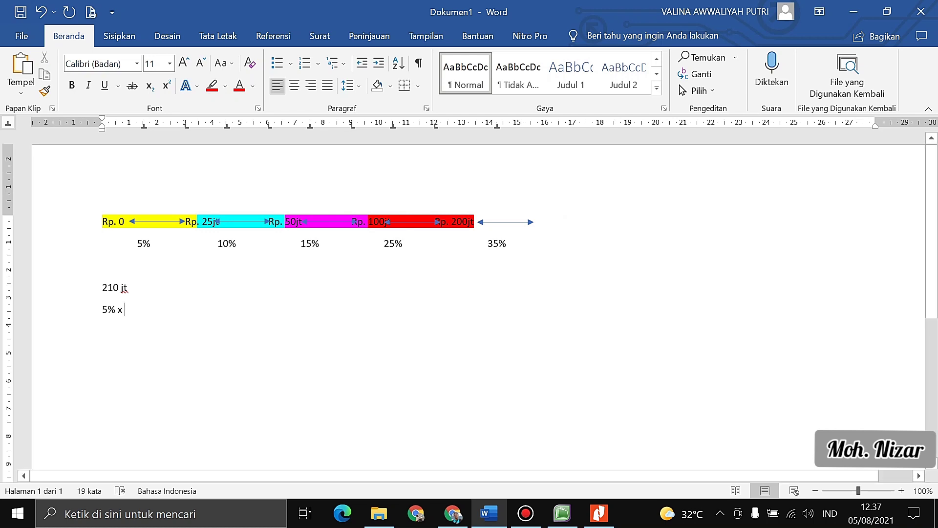
{"action": "type", "text": " 25jt"}
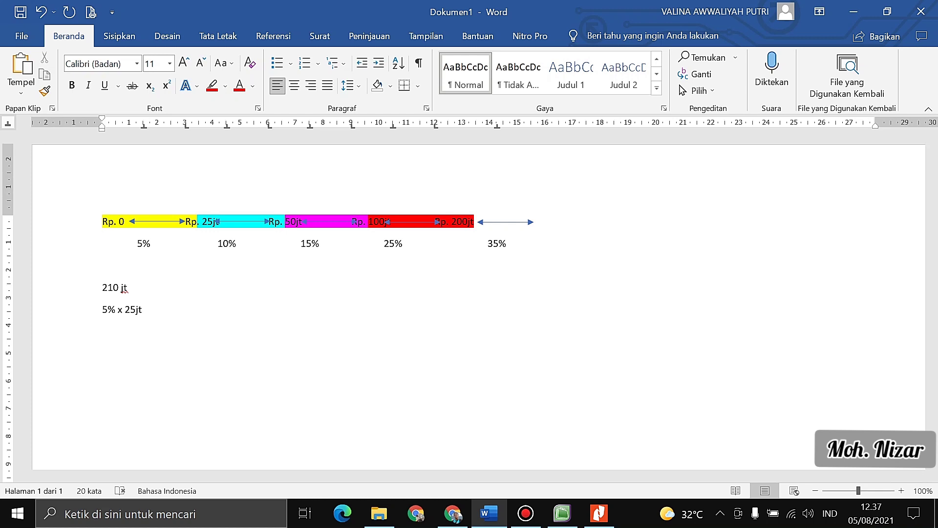
{"action": "key", "text": "Return"}
{"action": "type", "text": "10% x"}
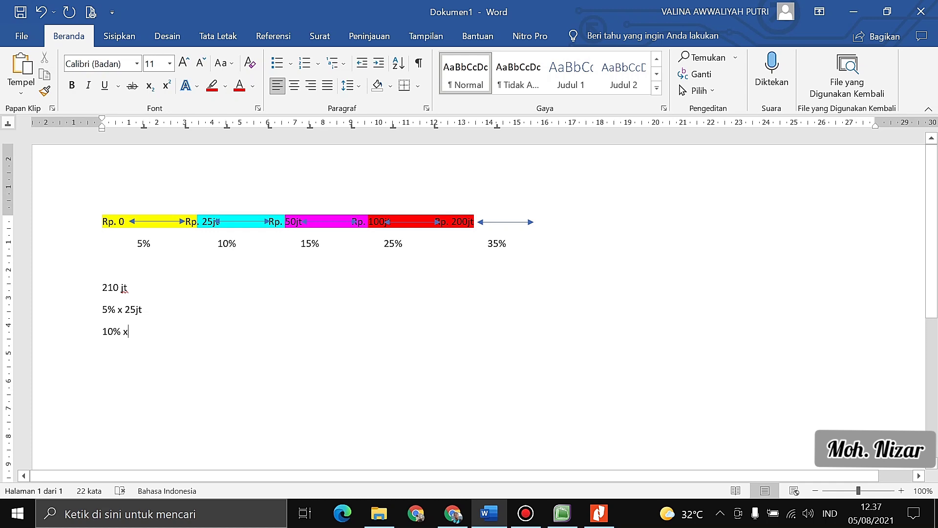
{"action": "type", "text": "25"}
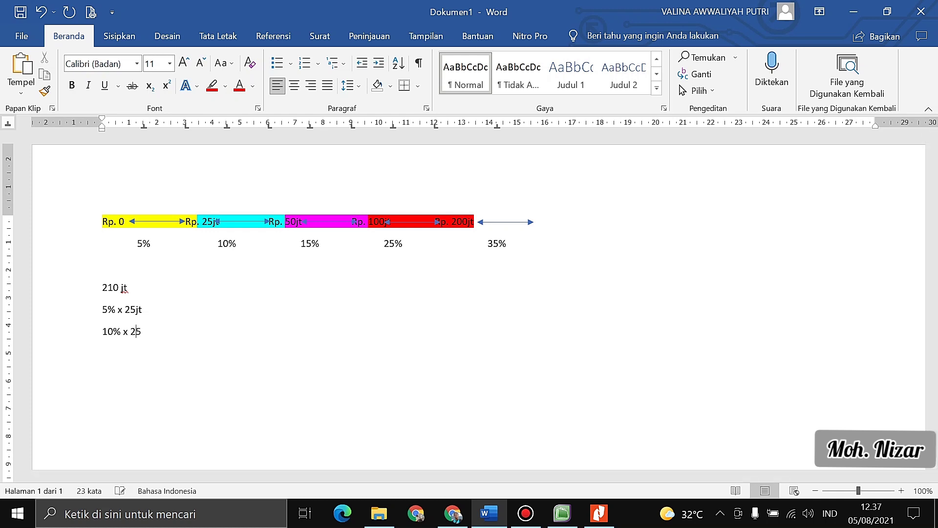
{"action": "type", "text": "jt"}
- Continue the 210 jt calculation with the lines 15% x 50jt, 25% x 100jt and 35% x 10jt
{"action": "key", "text": "Return"}
{"action": "type", "text": "15% x"}
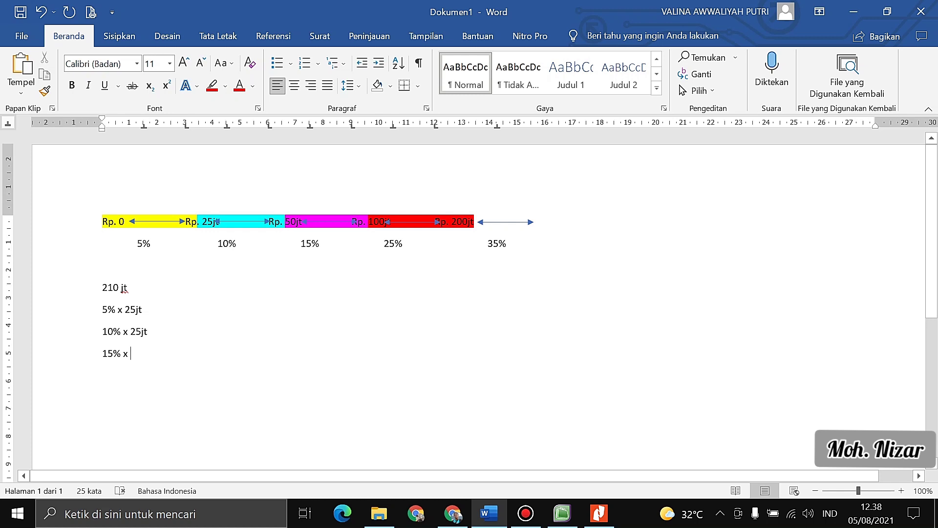
{"action": "type", "text": "50jt"}
{"action": "type", "text": "25"}
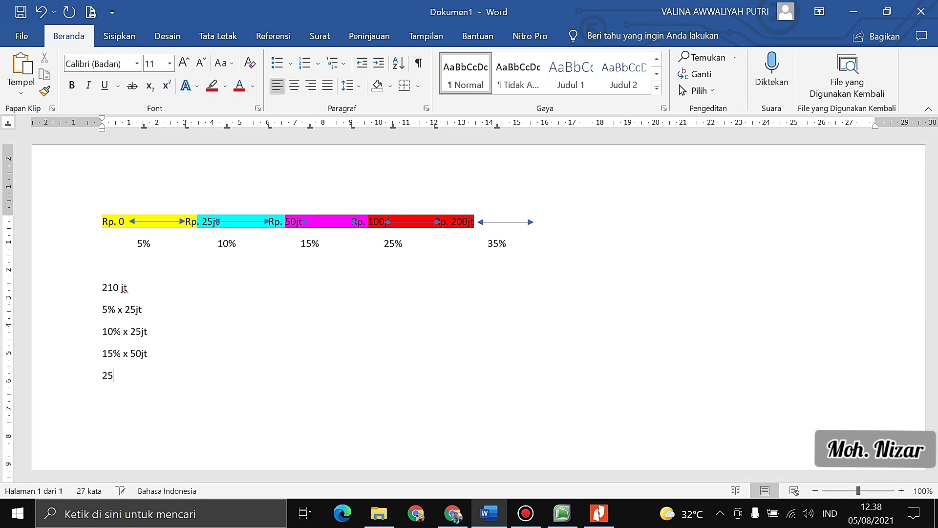
{"action": "type", "text": "% x"}
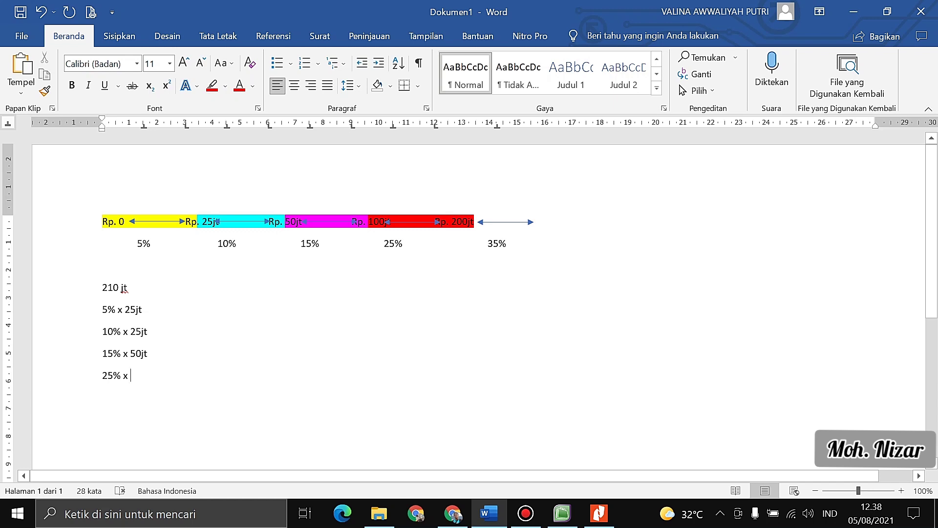
{"action": "type", "text": "100jt"}
{"action": "type", "text": "35"}
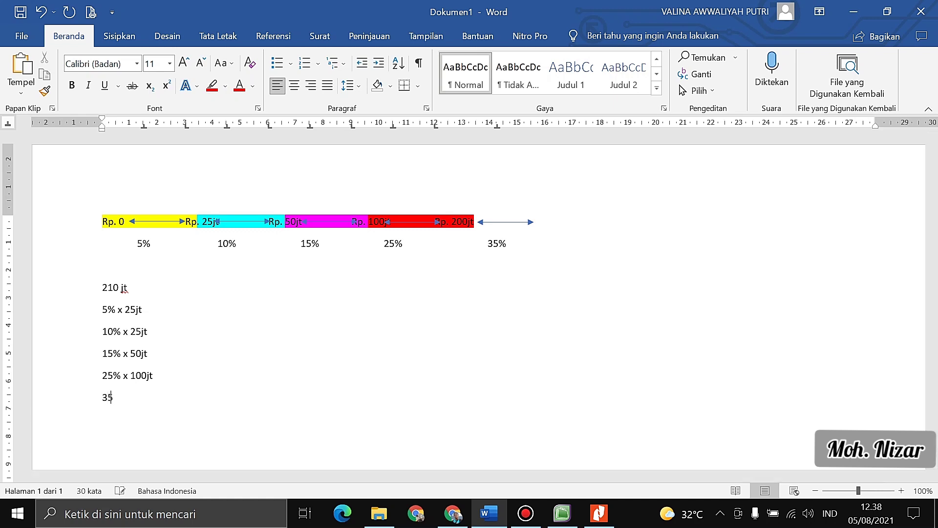
{"action": "type", "text": "% x 10jt"}
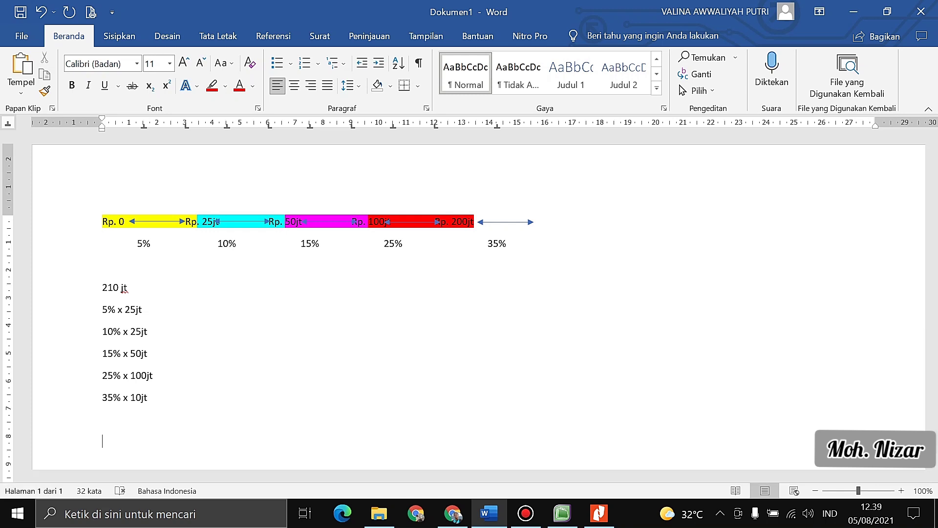
- Start a second calculation below the first with the amount 159.659.500 and the line 5% x 25jt
{"action": "type", "text": "5"}
{"action": "type", "text": "9"}
{"action": "type", "text": ".659"}
{"action": "type", "text": ".500 "}
{"action": "type", "text": "5%"}
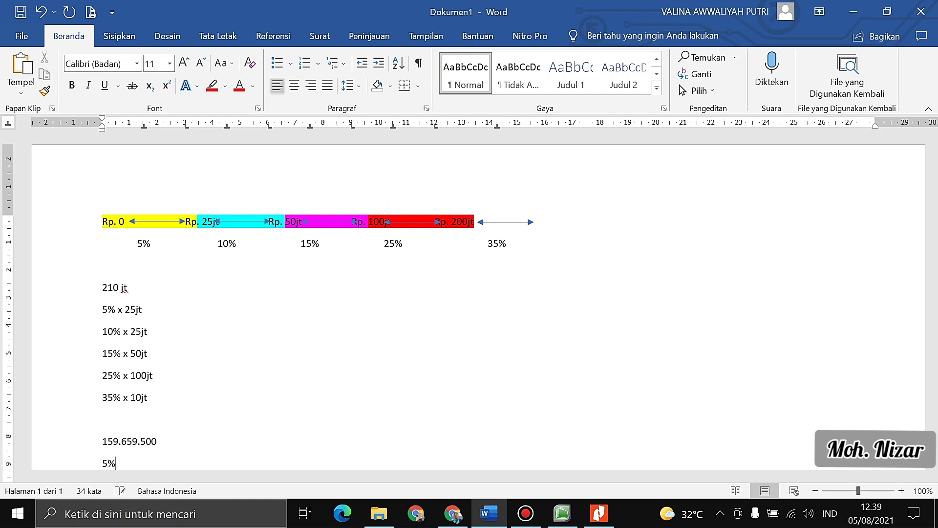
{"action": "type", "text": " x 25jt"}
- Add the lines 10% x 25jt and 15% x 50jt to the 159.659.500 calculation and start a new line
{"action": "scroll", "coordinate": [484, 284], "scroll_direction": "down", "scroll_amount": 1}
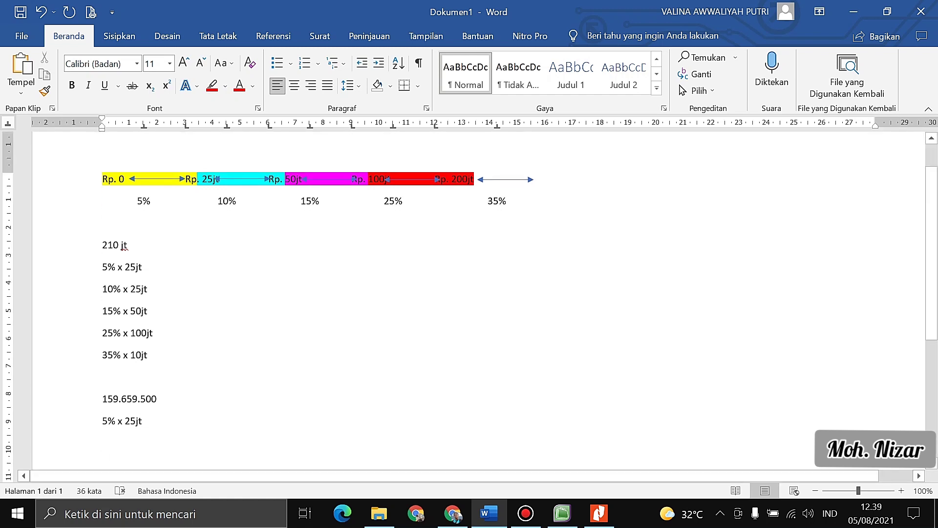
{"action": "type", "text": "10"}
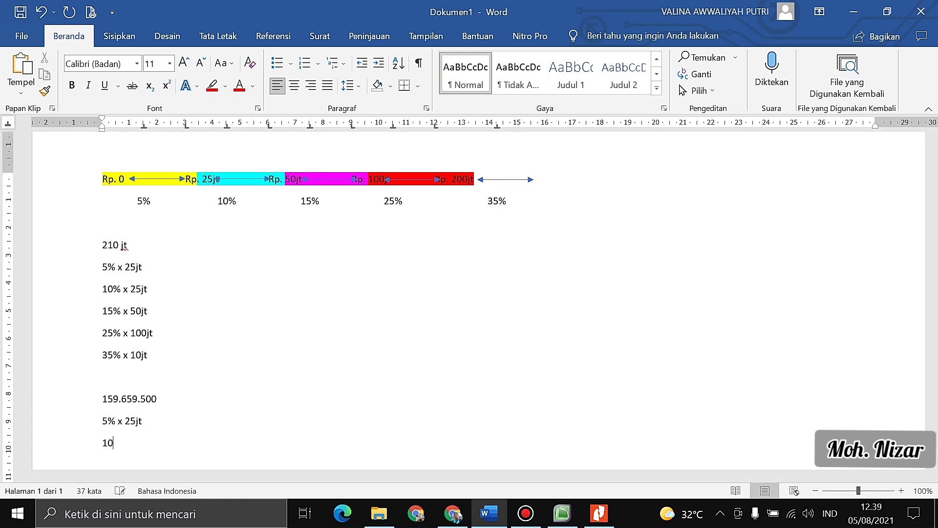
{"action": "type", "text": "% x "}
{"action": "type", "text": "25"}
{"action": "type", "text": "jt"}
{"action": "type", "text": "15"}
{"action": "type", "text": "%"}
{"action": "type", "text": " x "}
{"action": "type", "text": "50jt"}
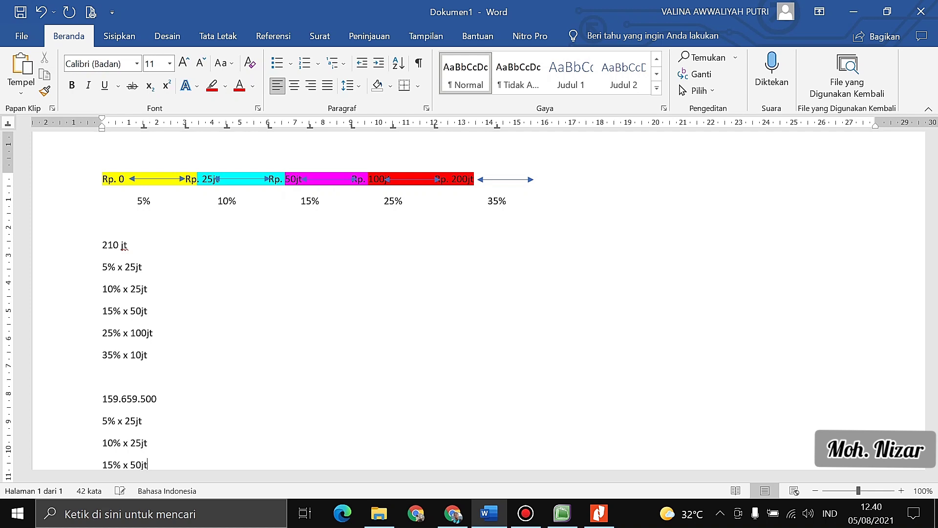
{"action": "key", "text": "Return"}
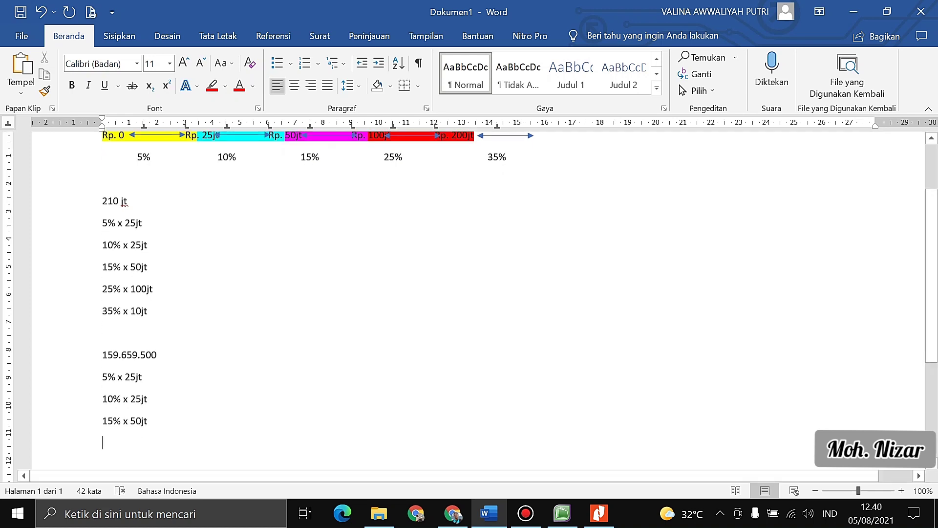
- Collapse the ribbon and add the line 25% x 59.695.500 to the 159.659.500 calculation
{"action": "scroll", "coordinate": [469, 293], "scroll_direction": "up", "scroll_amount": 1}
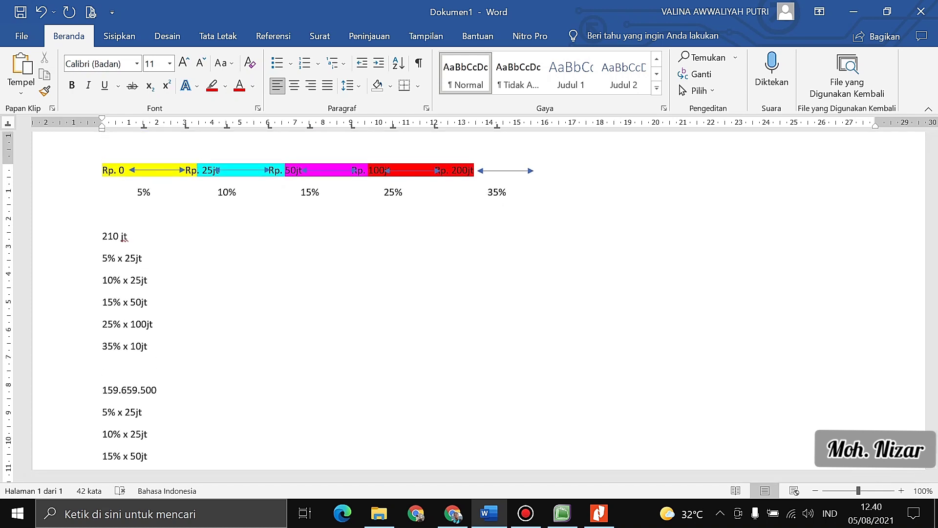
{"action": "left_click", "coordinate": [928, 109]}
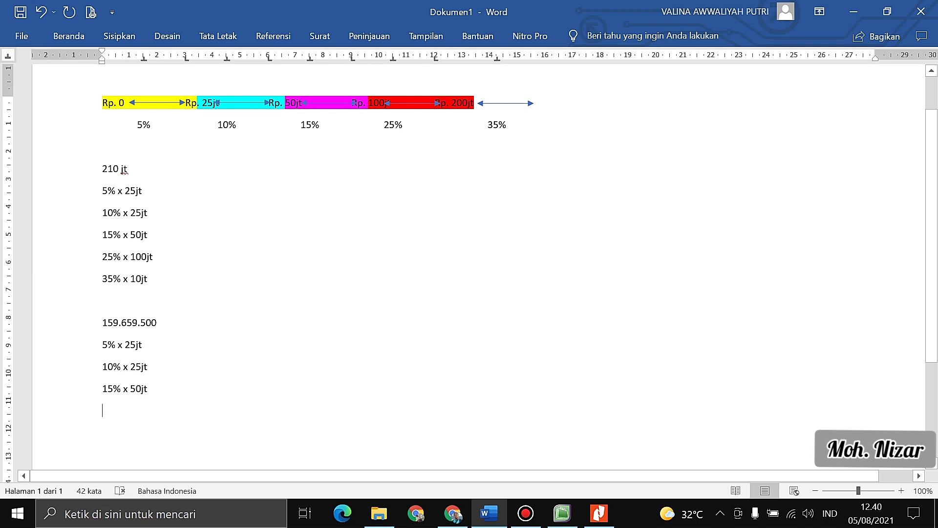
{"action": "type", "text": "25%"}
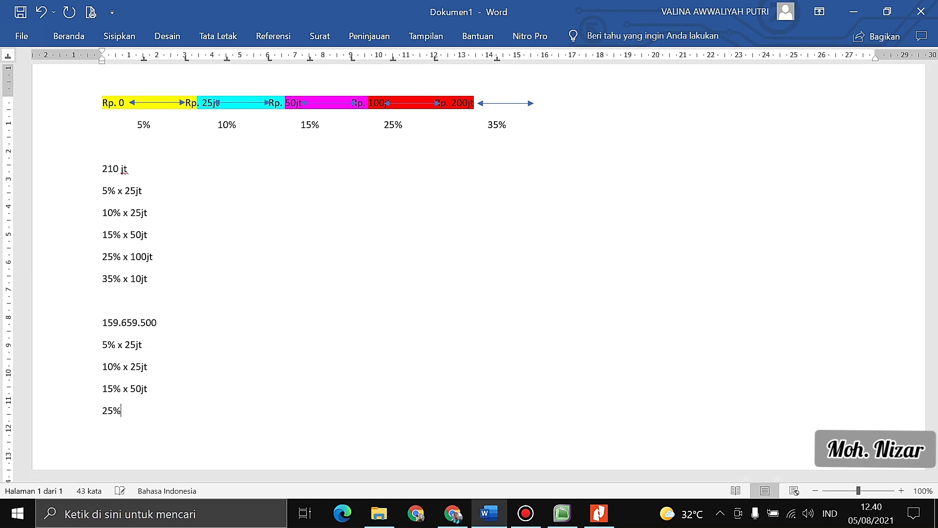
{"action": "type", "text": " x 59.695.500"}
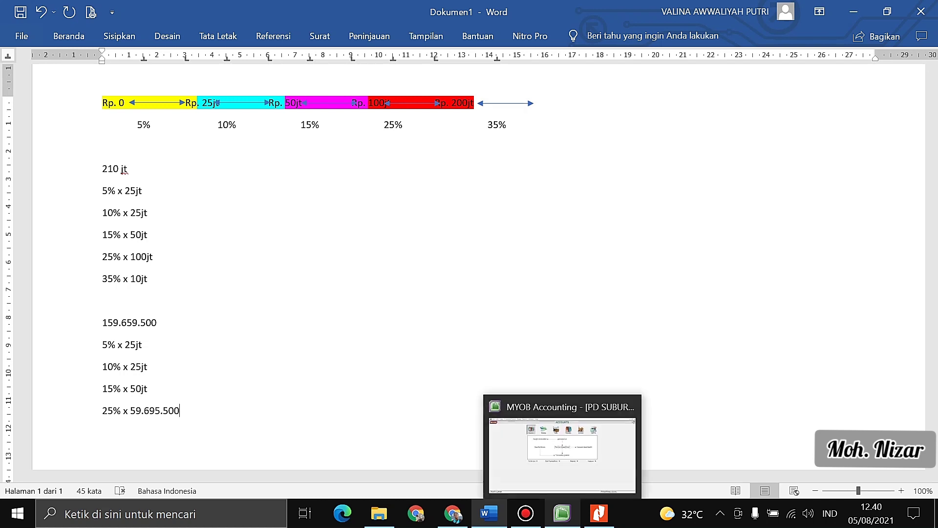
- Switch to MYOB and start general journal entry BM12-4 dated 31/12/2018 with the memo Jurnal Penyesuaian
{"action": "left_click", "coordinate": [562, 514]}
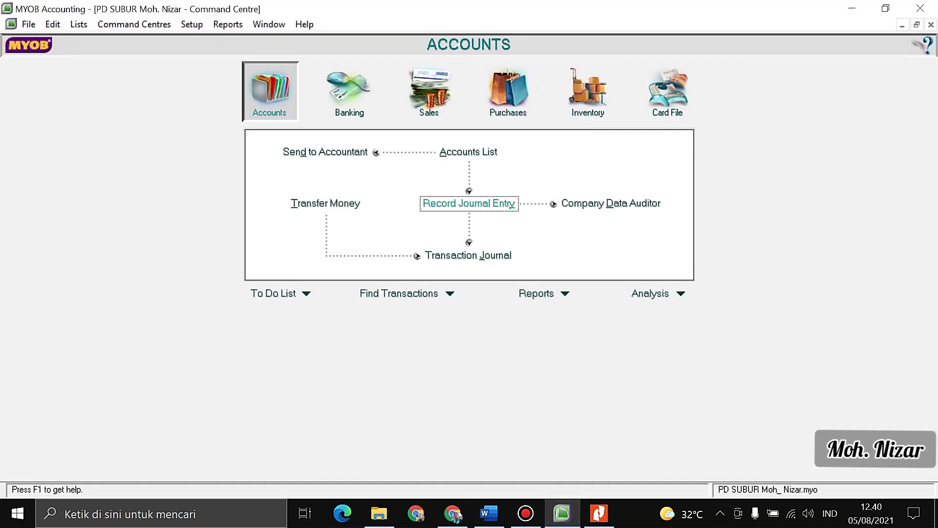
{"action": "key", "text": "Return"}
{"action": "left_click", "coordinate": [115, 103]}
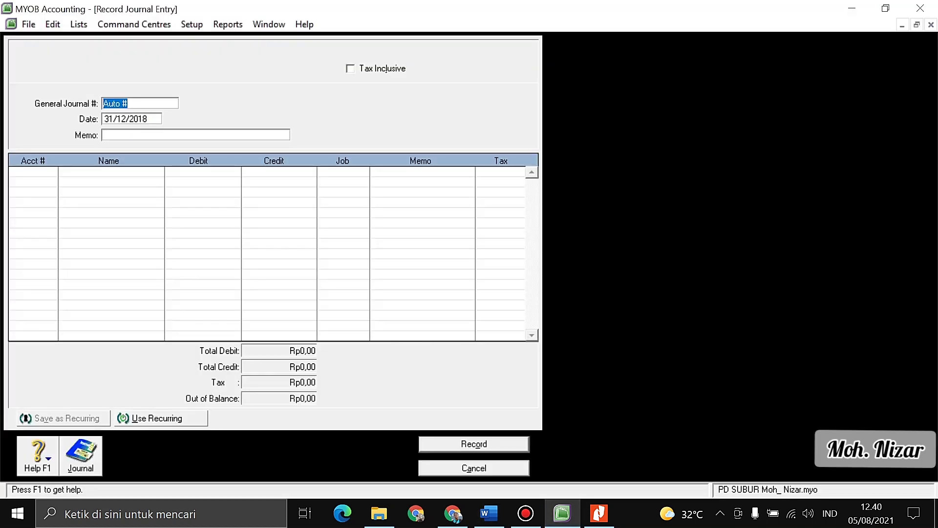
{"action": "type", "text": "BM12-4"}
{"action": "key", "text": "Tab"}
{"action": "key", "text": "Tab"}
{"action": "type", "text": "Jurnal Peny"}
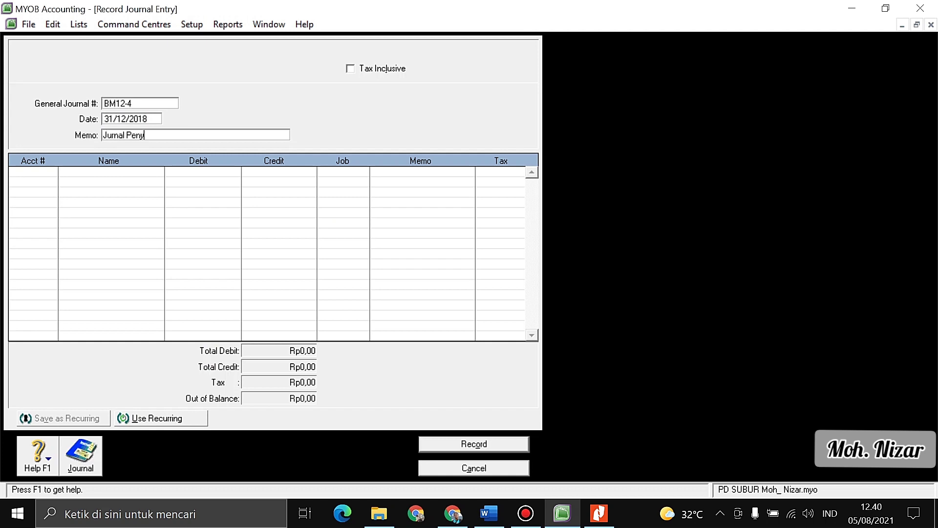
{"action": "type", "text": "esuaian"}
{"action": "key", "text": "Tab"}
- Enter account 9-1300 Income Tax Expense on the first journal line with a debit calculated as 25000000 × 5 / 100
{"action": "key", "text": "Tab"}
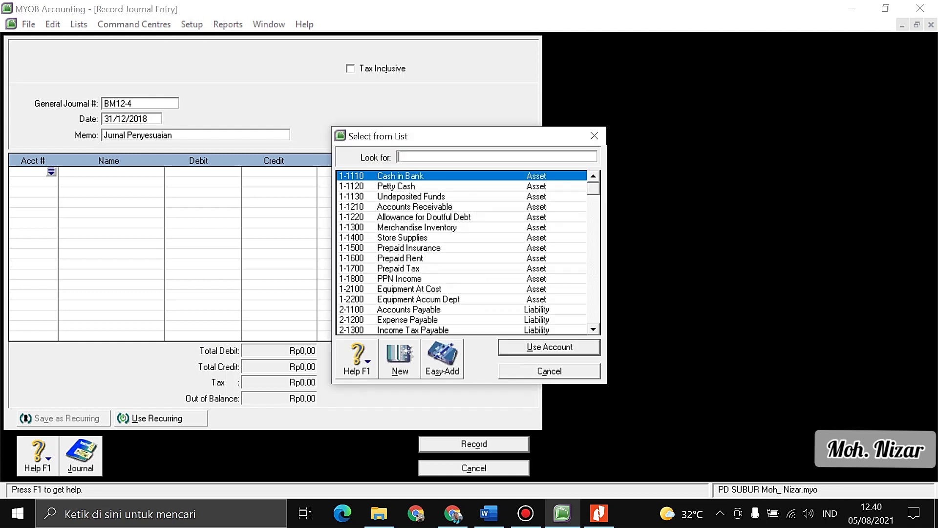
{"action": "type", "text": "9-1300"}
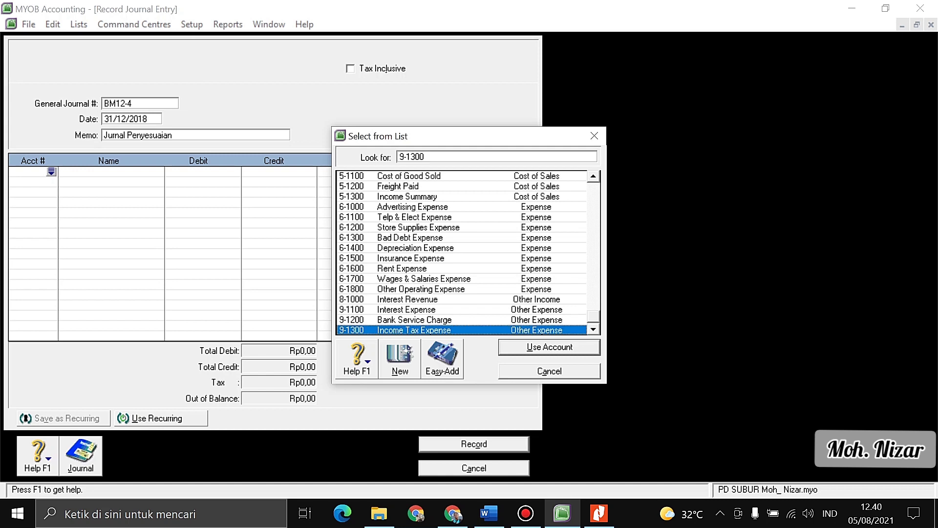
{"action": "key", "text": "Return"}
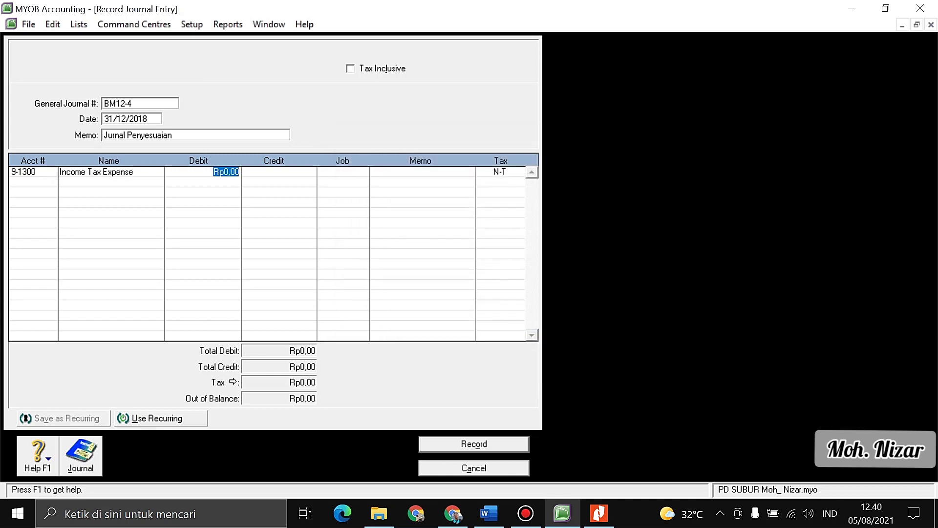
{"action": "key", "text": "BackSpace"}
{"action": "key", "text": "space"}
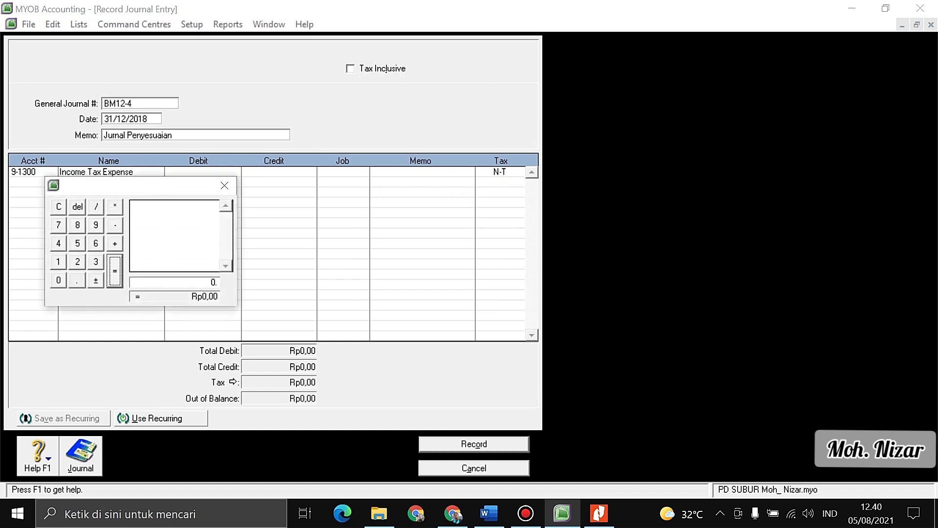
{"action": "type", "text": "25000000"}
{"action": "key", "text": "asterisk"}
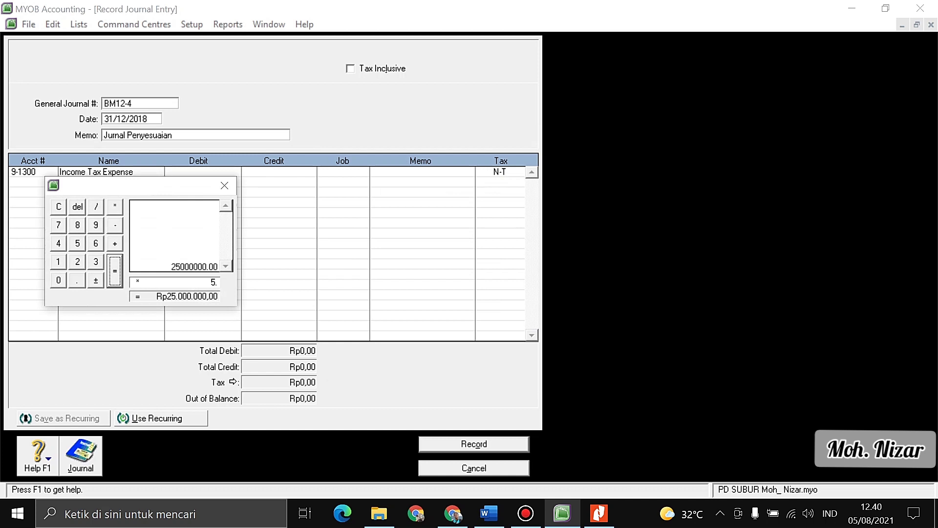
{"action": "key", "text": "slash"}
{"action": "type", "text": "100"}
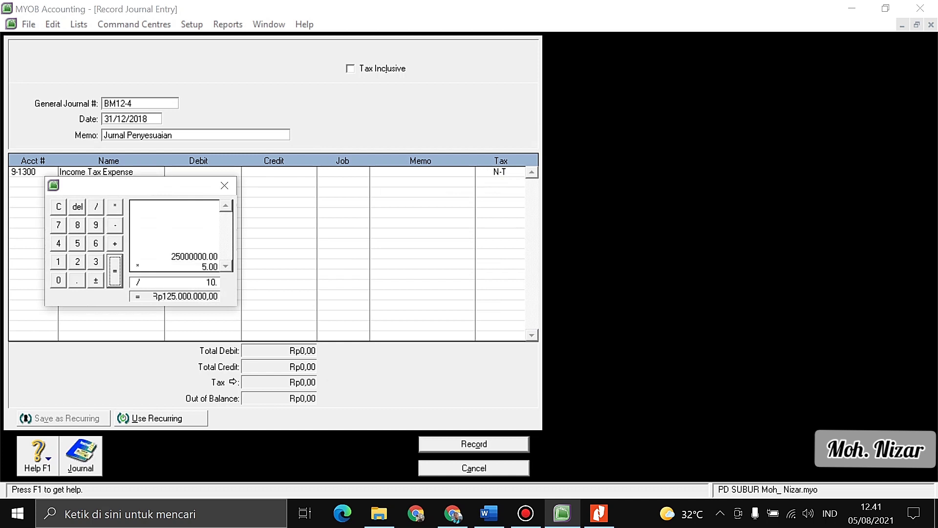
{"action": "key", "text": "Return"}
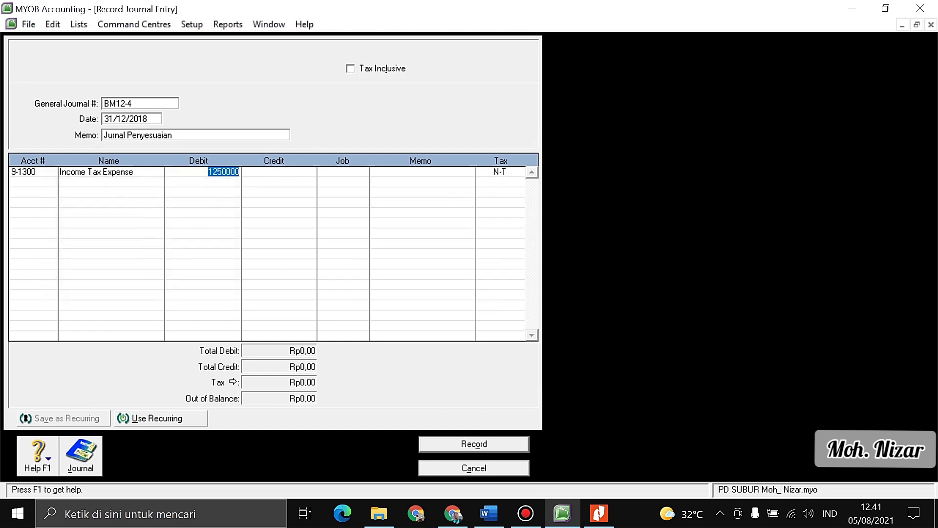
{"action": "key", "text": "Return"}
- Enter account 9-1300 Income Tax Expense on the second journal line with a debit calculated as 25000000 × 10 / 100
{"action": "key", "text": "Tab"}
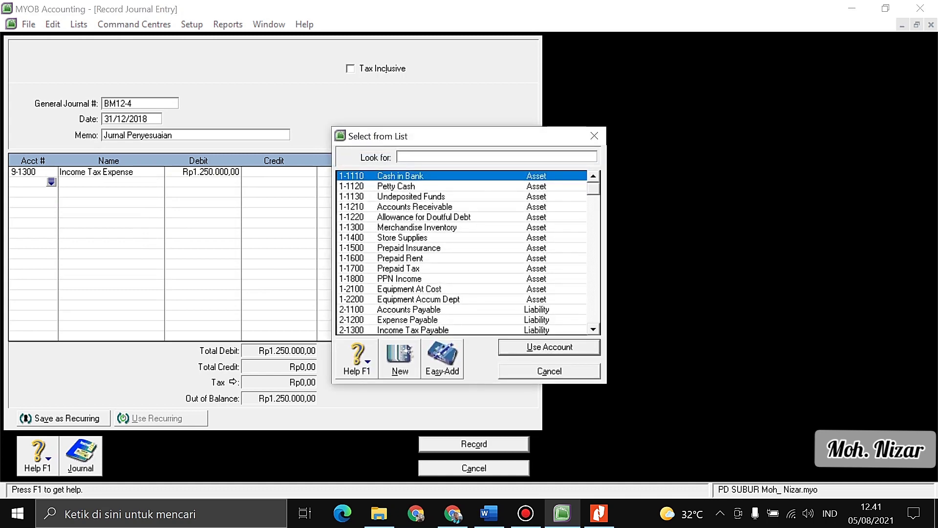
{"action": "type", "text": "9-1300"}
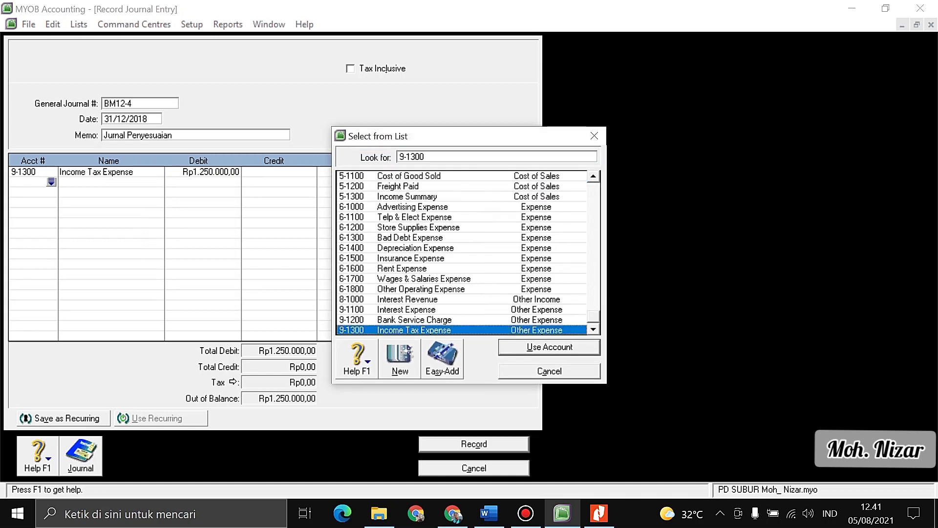
{"action": "key", "text": "Return"}
{"action": "key", "text": "space"}
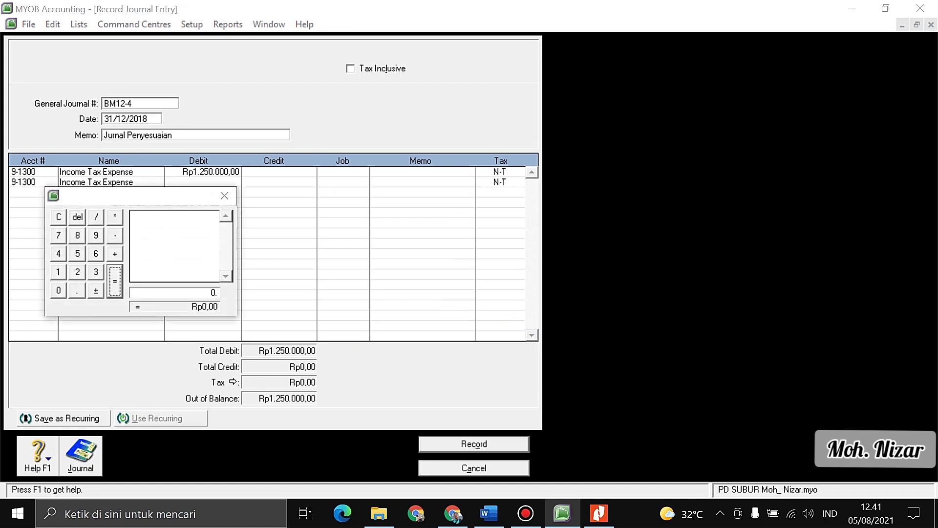
{"action": "type", "text": "25000000"}
{"action": "key", "text": "asterisk"}
{"action": "type", "text": "10"}
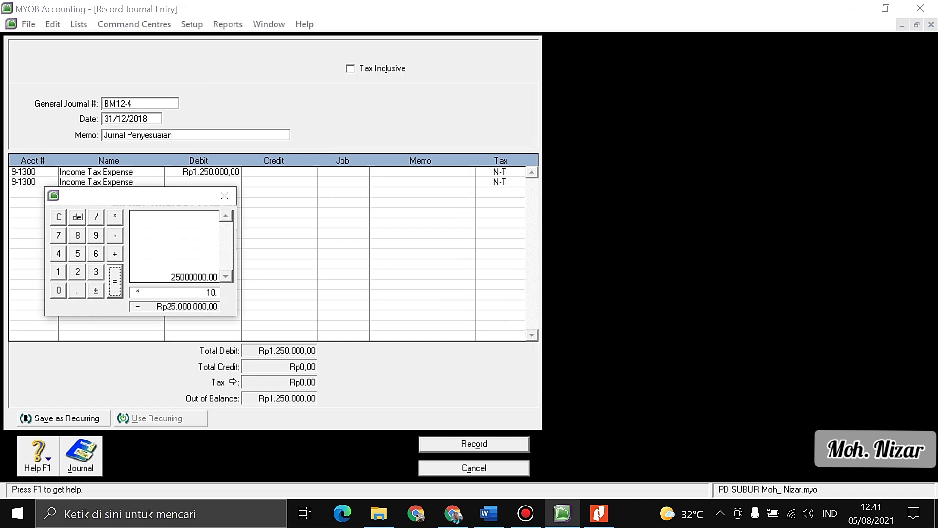
{"action": "key", "text": "slash"}
{"action": "type", "text": "100"}
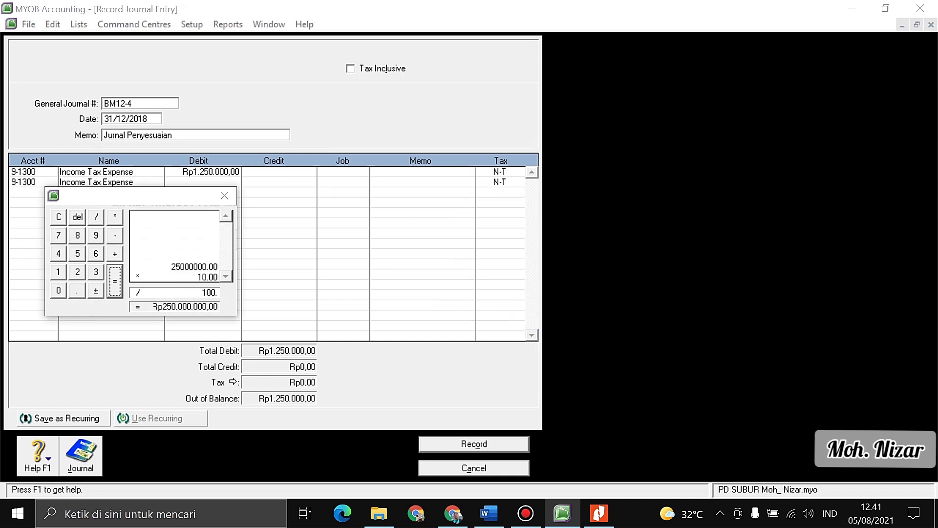
{"action": "key", "text": "Return"}
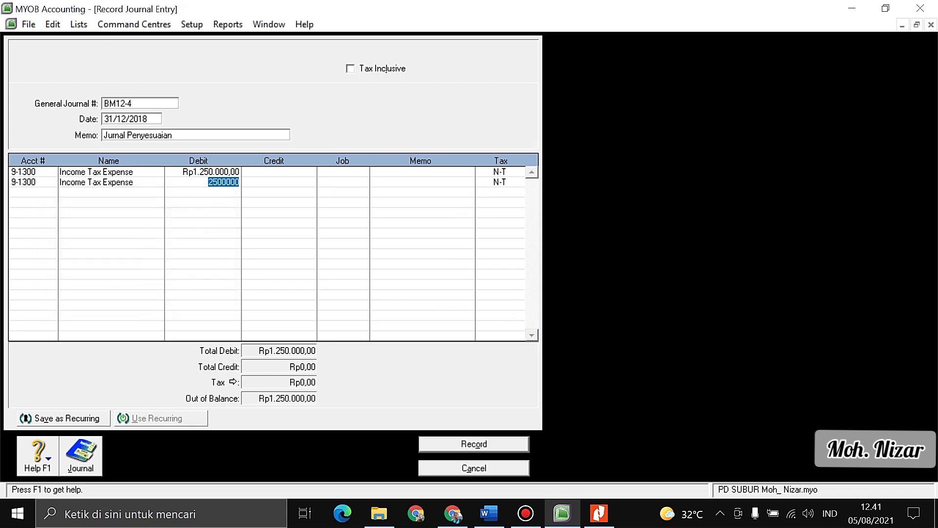
{"action": "key", "text": "Tab"}
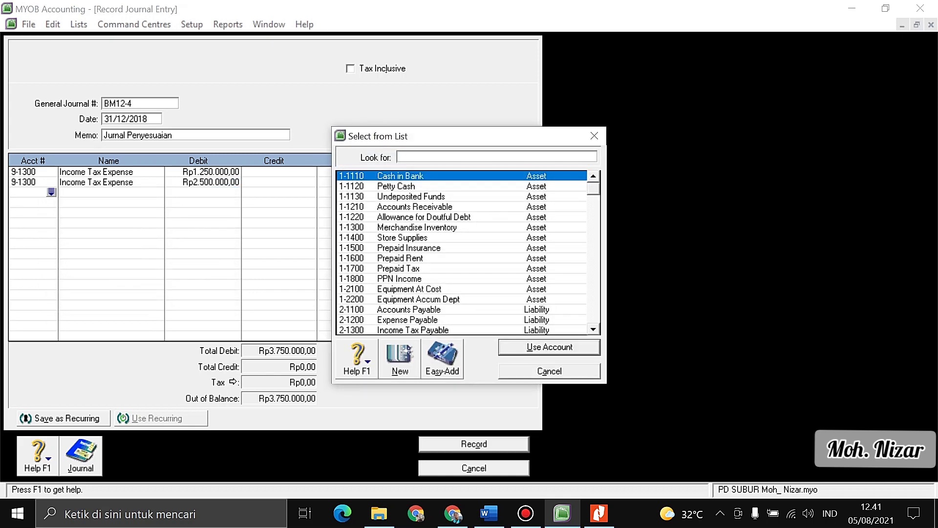
- Enter account 9-1300 Income Tax Expense on the third journal line with a debit calculated as 50000000 × 15 / 100
{"action": "scroll", "coordinate": [468, 253], "scroll_direction": "down", "scroll_amount": 10}
{"action": "type", "text": "9-1300"}
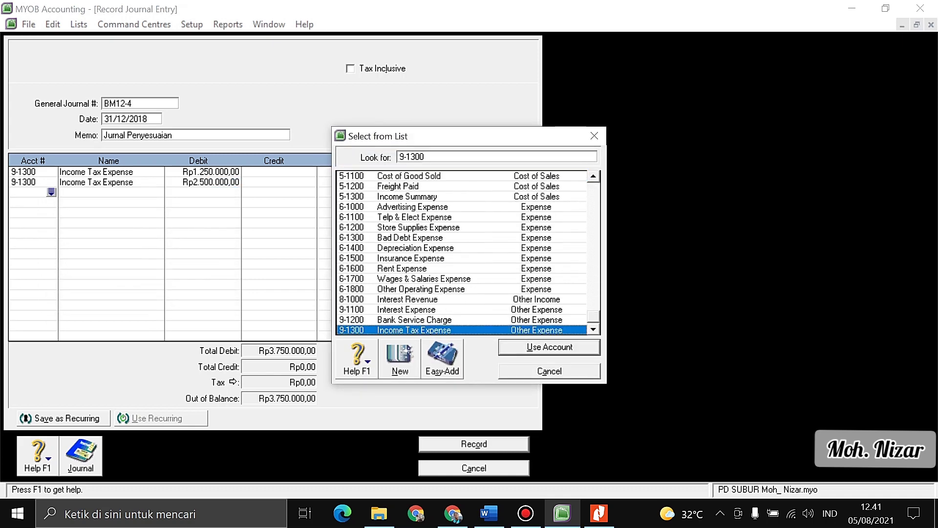
{"action": "key", "text": "Return"}
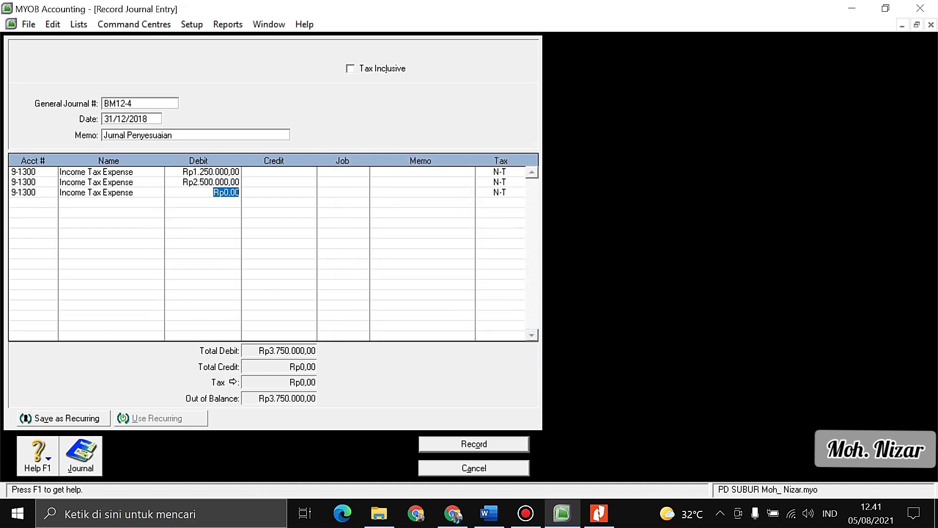
{"action": "key", "text": "space"}
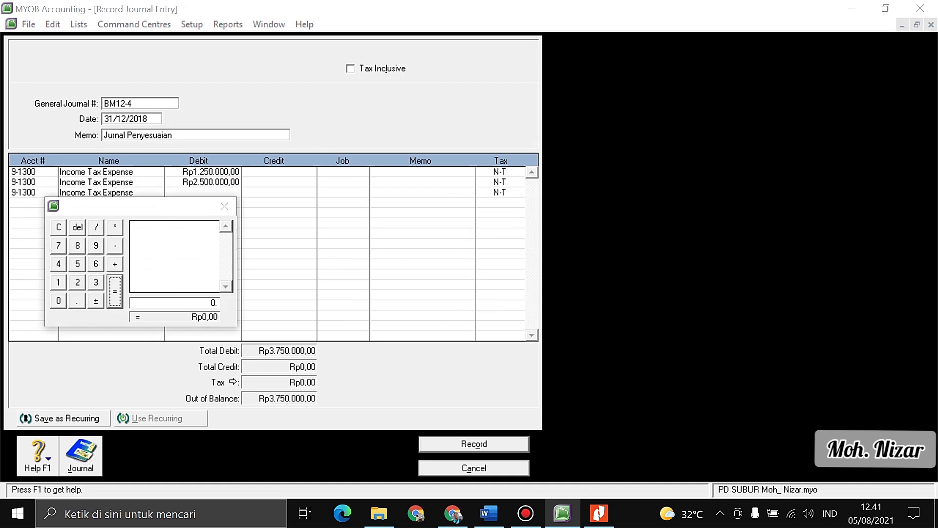
{"action": "type", "text": "50000000"}
{"action": "key", "text": "asterisk"}
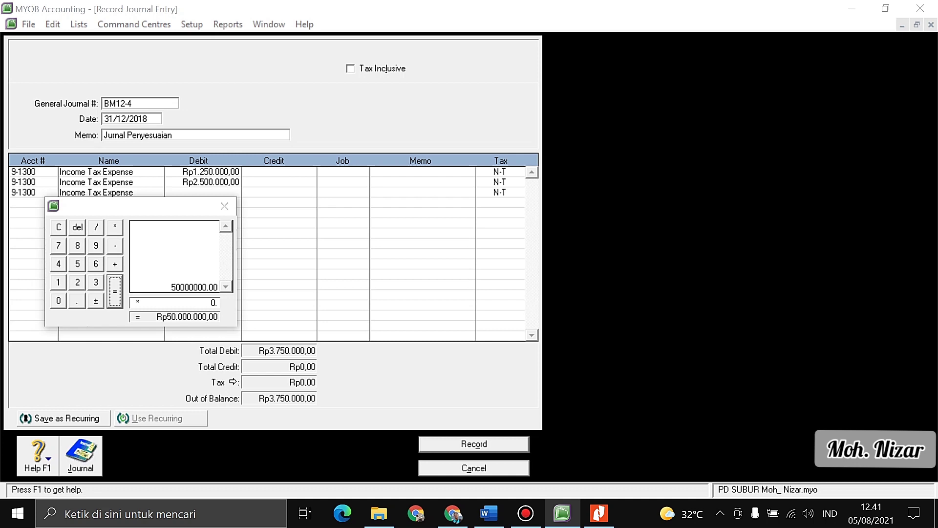
{"action": "type", "text": "15"}
{"action": "key", "text": "slash"}
{"action": "type", "text": "100"}
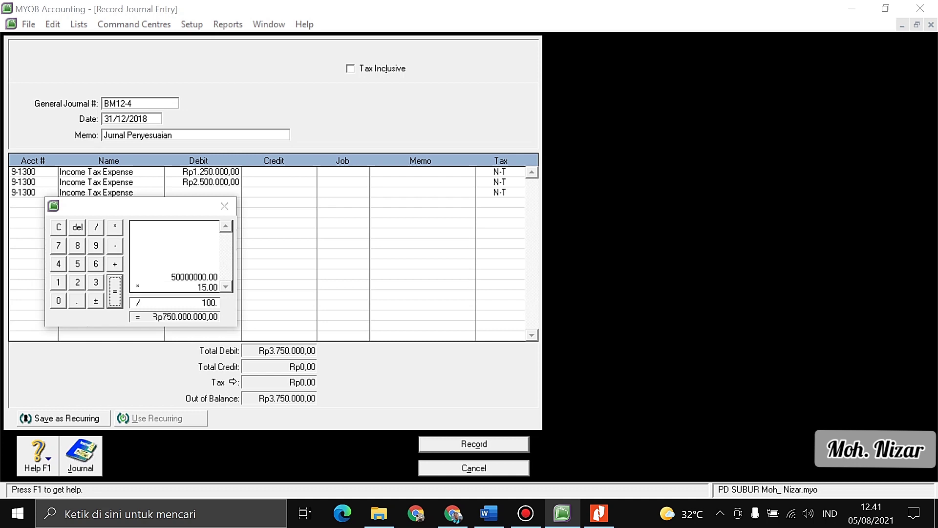
{"action": "key", "text": "Return"}
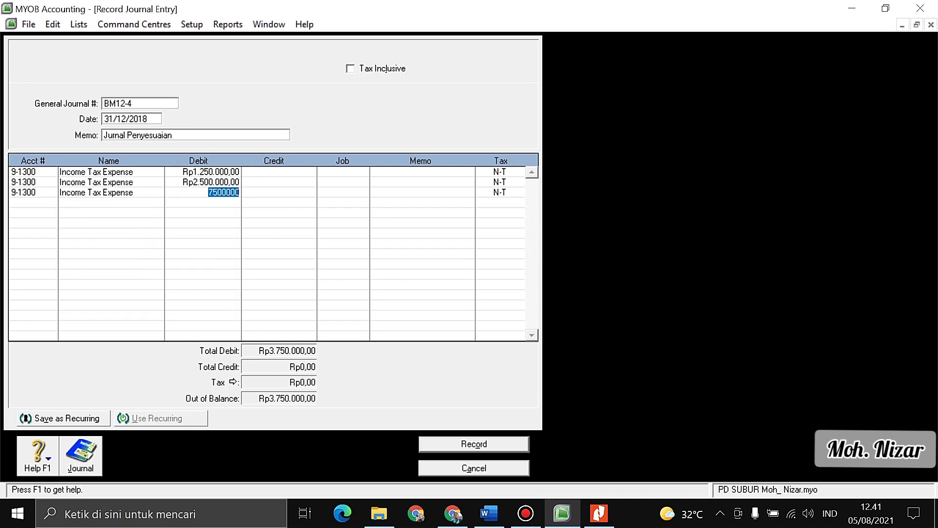
{"action": "key", "text": "Return"}
- Enter account 9-1300 Income Tax Expense on the fourth journal line and check the 25% bracket amount in Word before returning to MYOB
{"action": "key", "text": "Tab"}
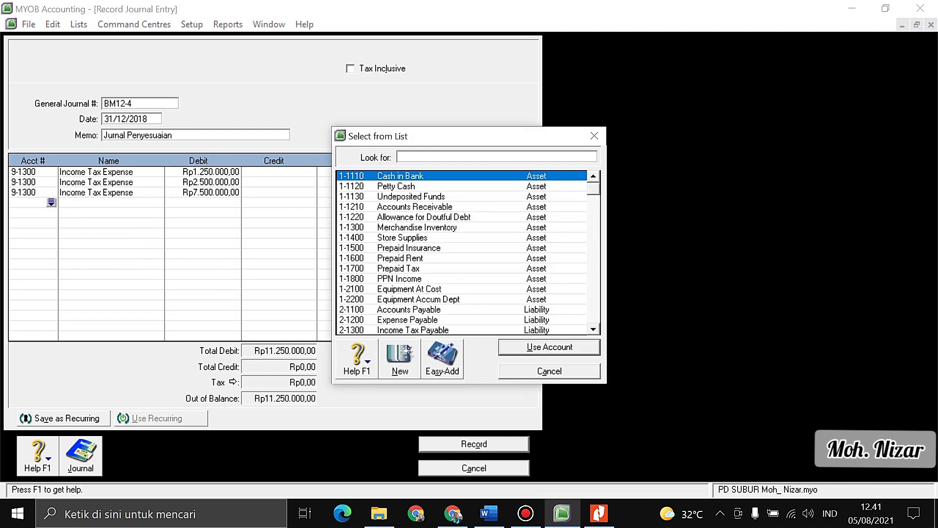
{"action": "type", "text": "9-1300"}
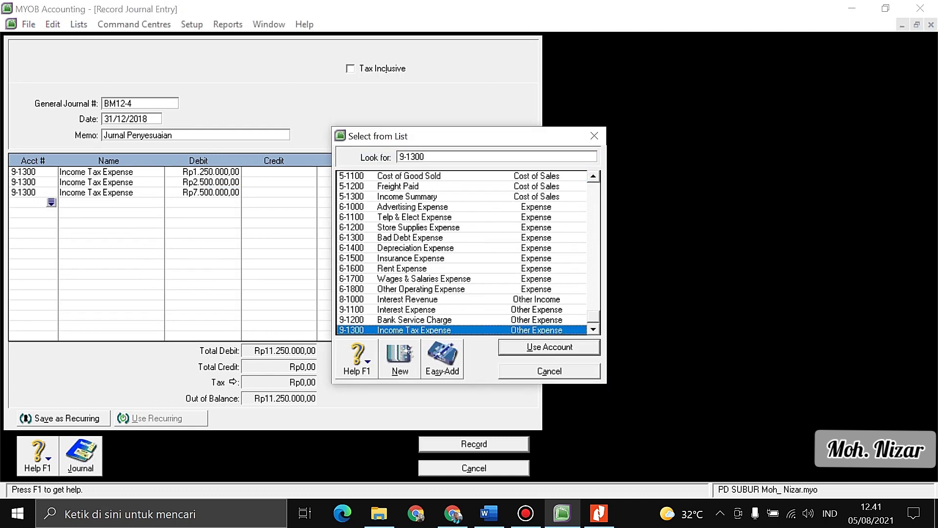
{"action": "key", "text": "Return"}
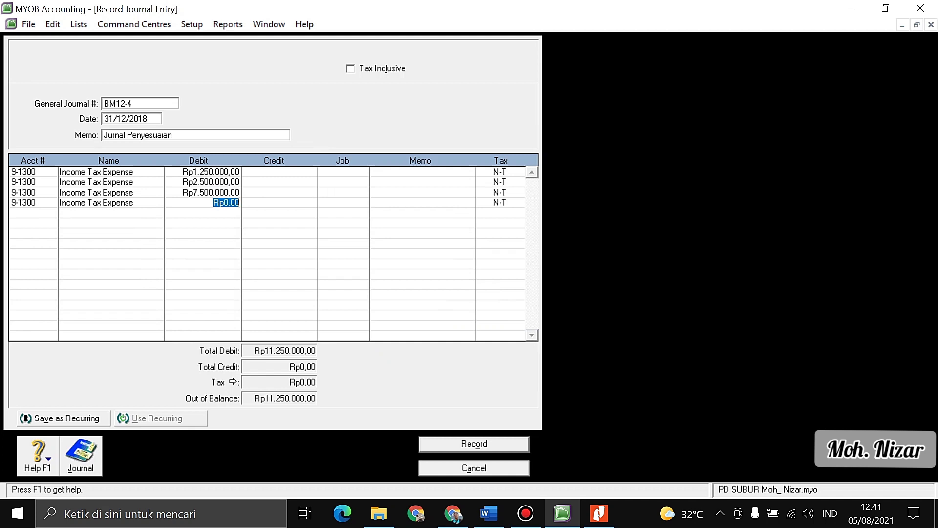
{"action": "key", "text": "BackSpace"}
{"action": "mouse_move", "coordinate": [489, 513]}
{"action": "left_click", "coordinate": [490, 443]}
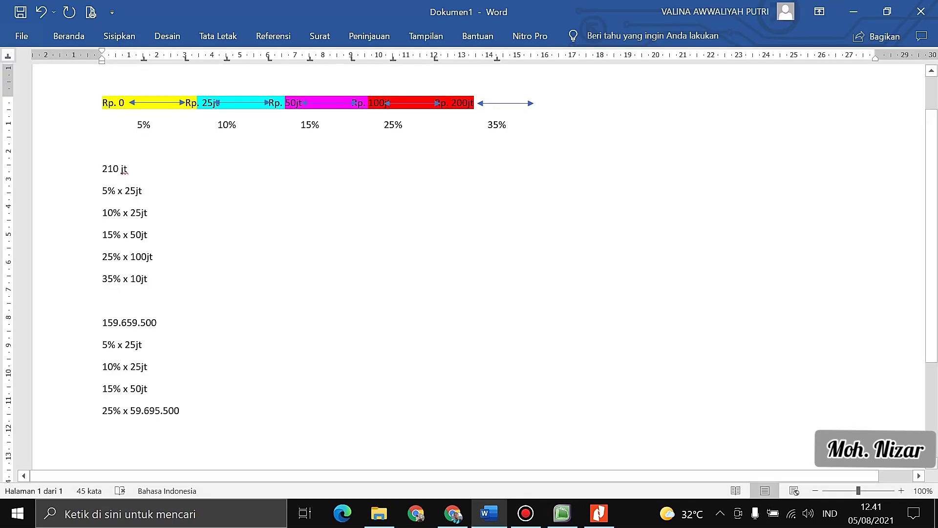
{"action": "left_click", "coordinate": [562, 513]}
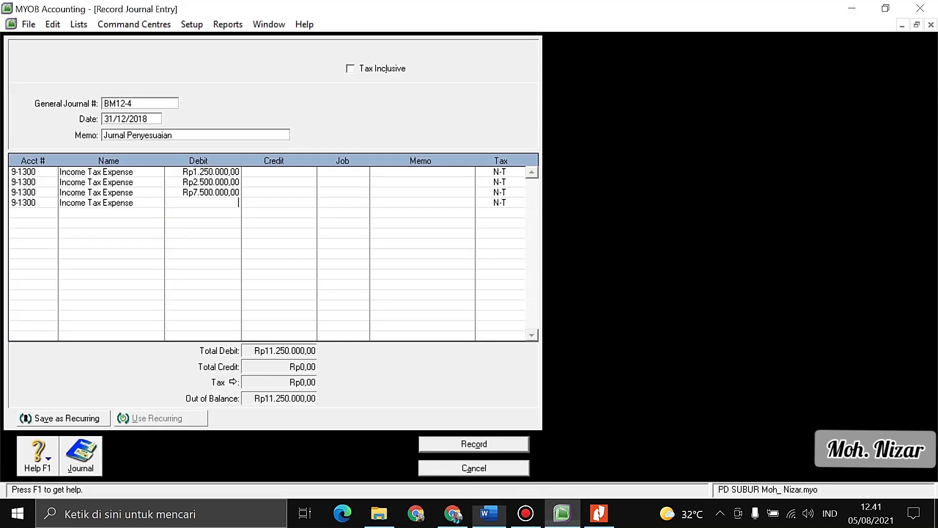
- Enter the debit on the fourth Income Tax Expense line, calculated as 59659500 × 25 / 100
{"action": "key", "text": "space"}
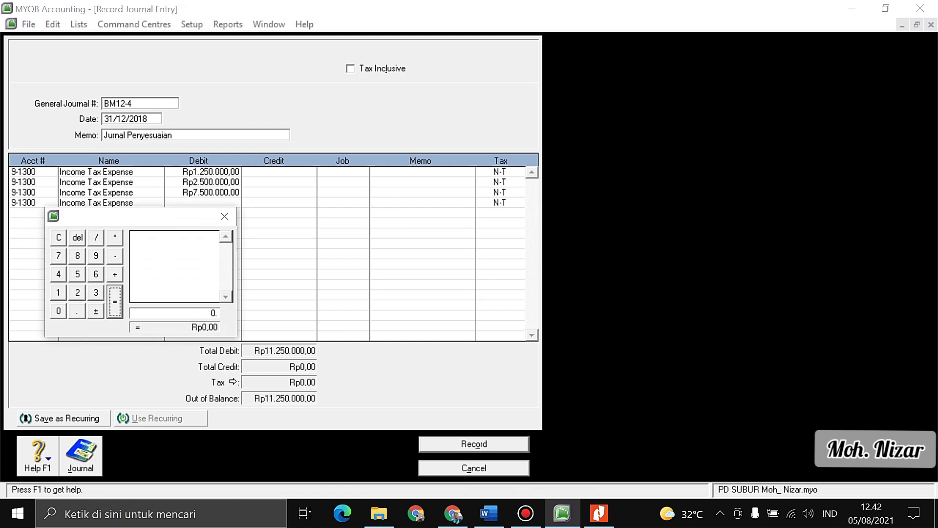
{"action": "type", "text": "59659500"}
{"action": "key", "text": "asterisk"}
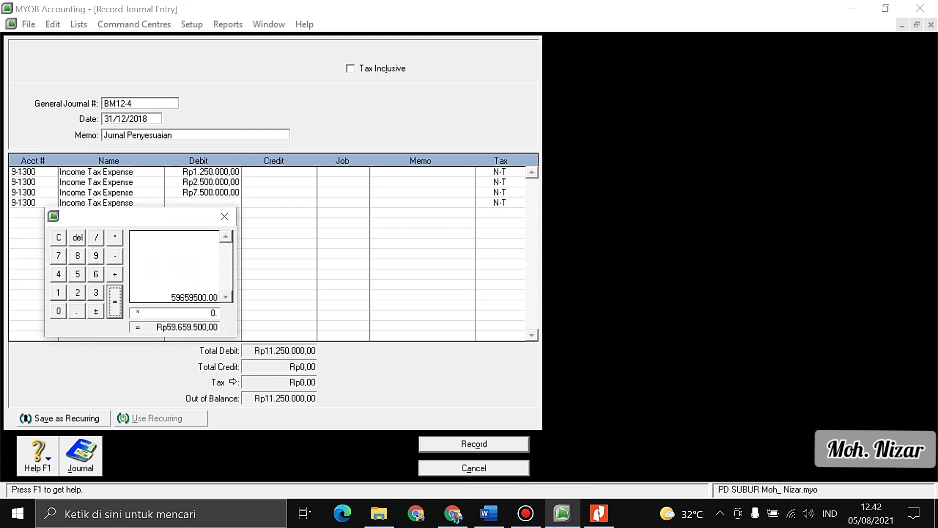
{"action": "type", "text": "25"}
{"action": "key", "text": "slash"}
{"action": "type", "text": "100"}
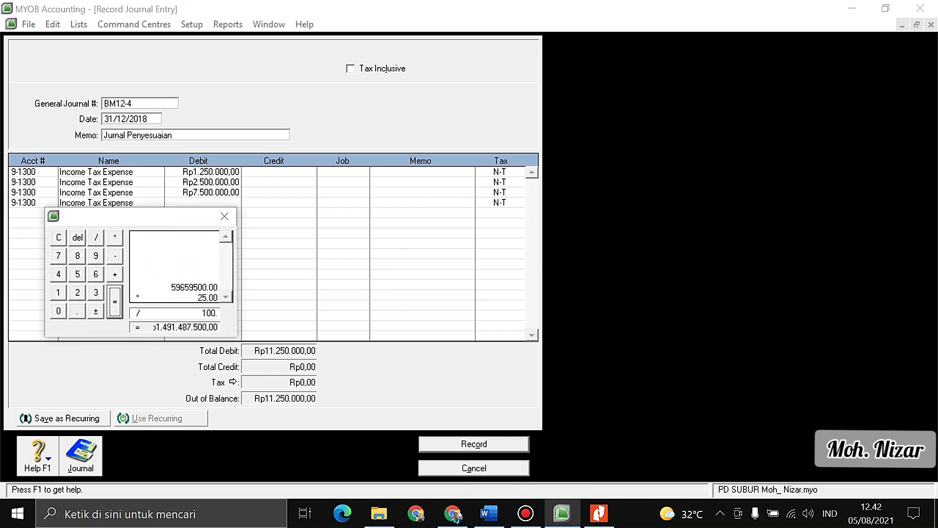
{"action": "key", "text": "Return"}
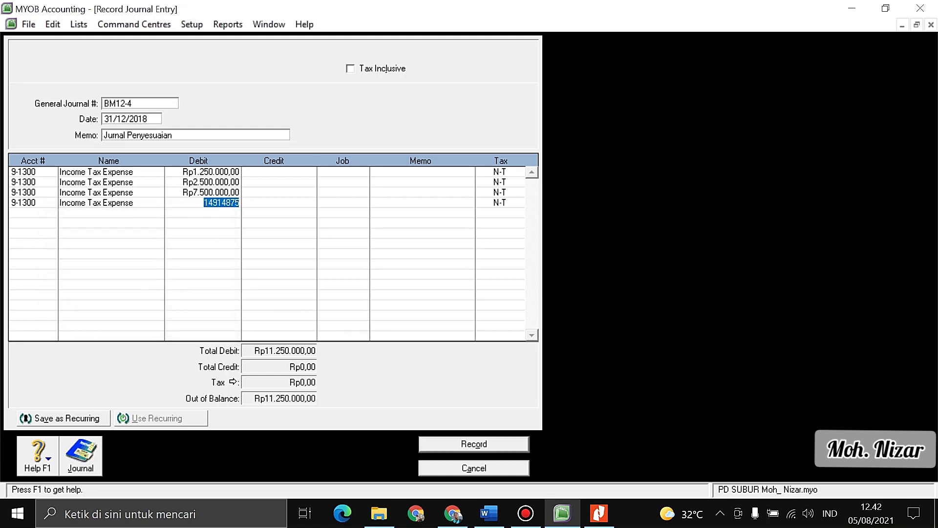
{"action": "key", "text": "Return"}
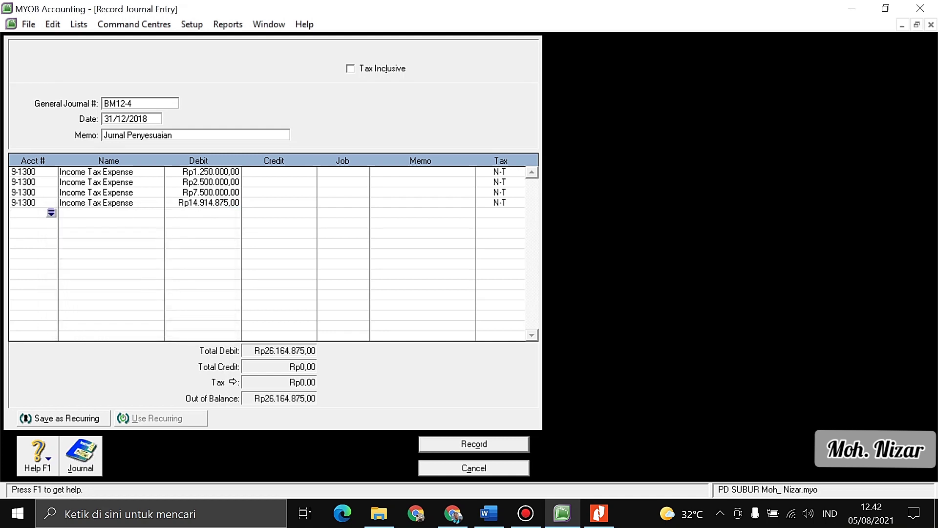
- Add a line for account 1-1700 Prepaid Tax, check its balance in the trial balance PDF in Nitro Pro, and credit 15.000.000 in MYOB
{"action": "key", "text": "Tab"}
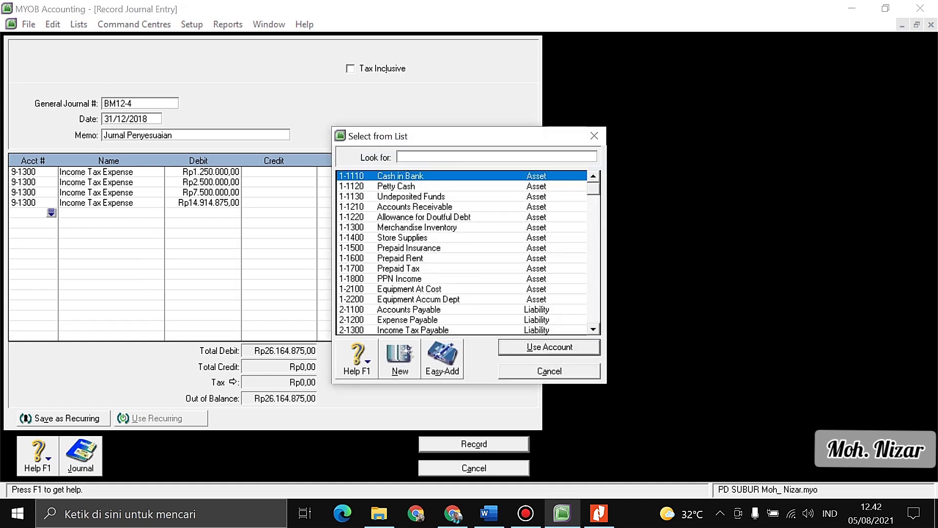
{"action": "type", "text": "1-1700"}
{"action": "key", "text": "Return"}
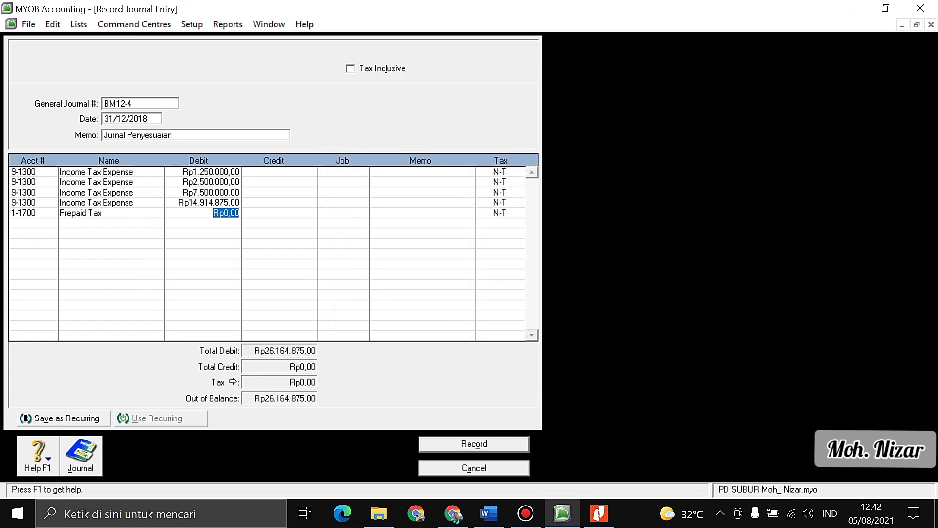
{"action": "key", "text": "Tab"}
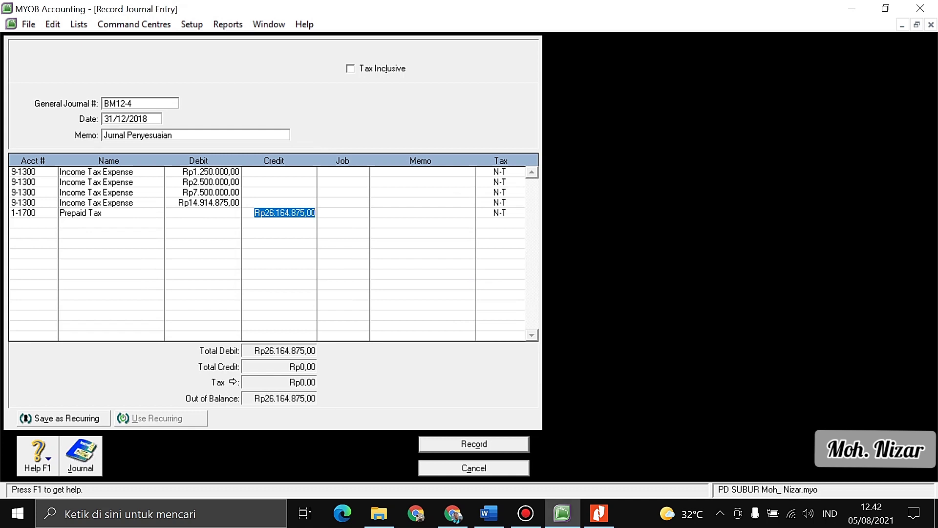
{"action": "left_click", "coordinate": [599, 513]}
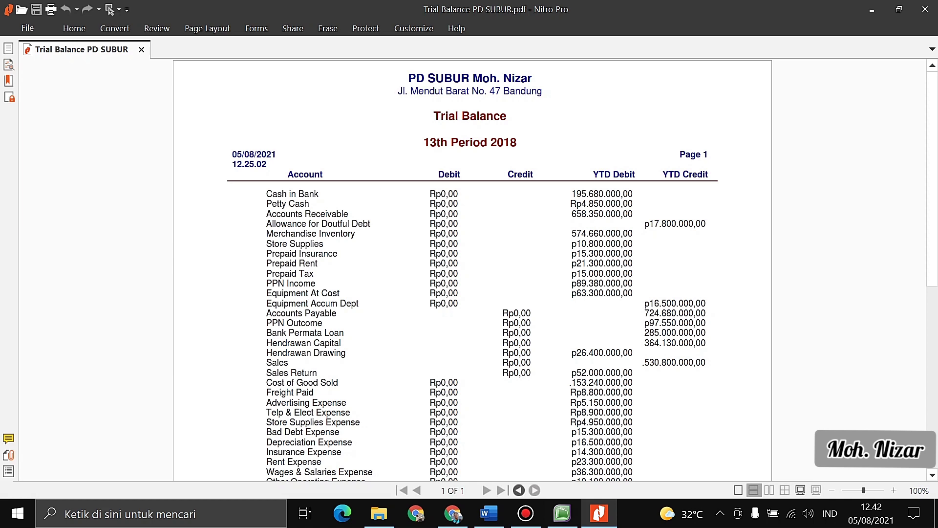
{"action": "left_click", "coordinate": [562, 513]}
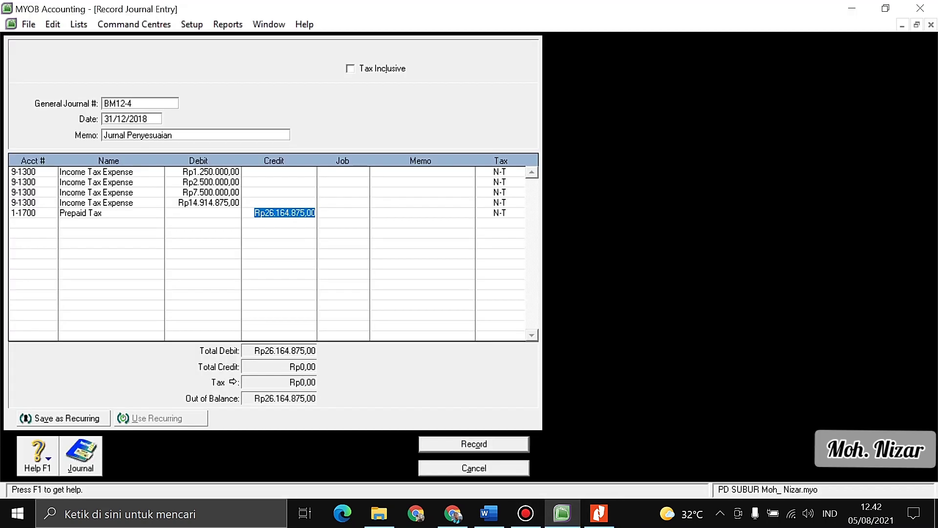
{"action": "type", "text": "15."}
{"action": "type", "text": "00"}
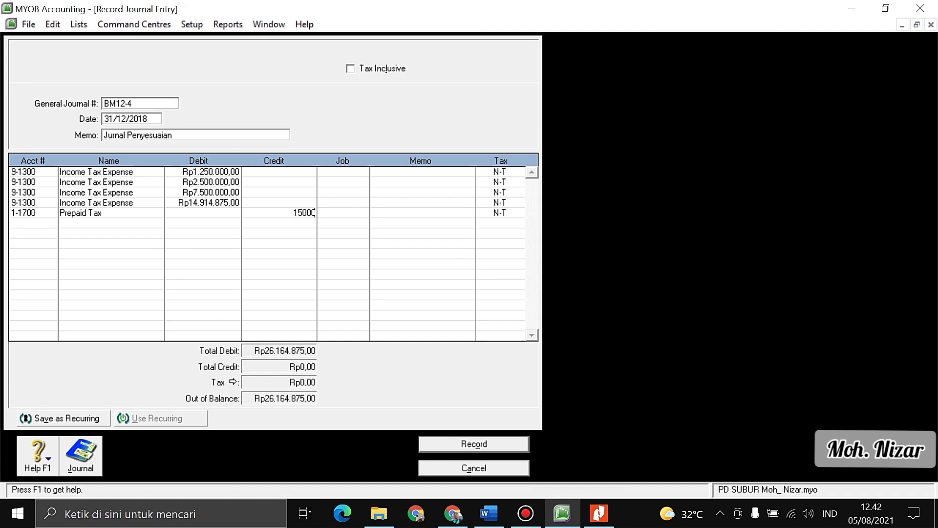
{"action": "type", "text": "0.000"}
{"action": "key", "text": "Return"}
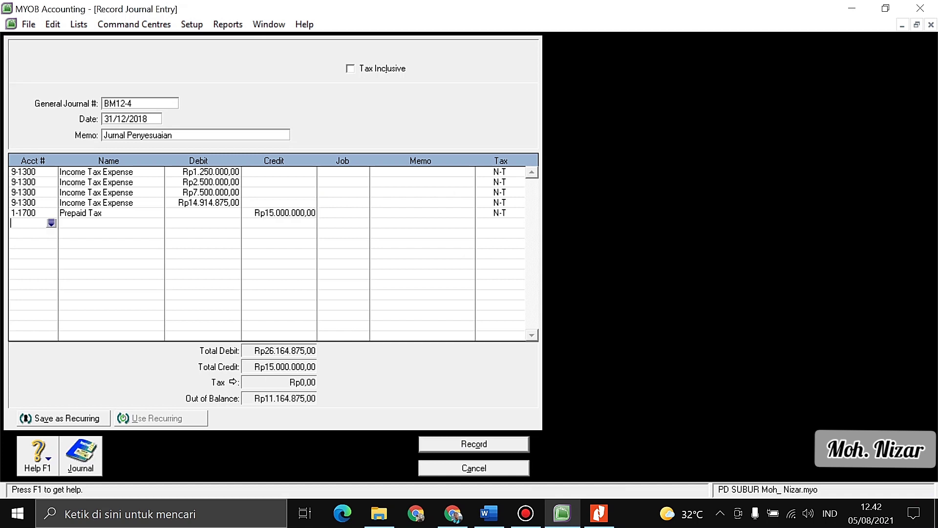
- Credit the remaining Rp11.164.875,00 to account 2-1300 Income Tax Payable, then record the journal entry and close the entry form
{"action": "key", "text": "Tab"}
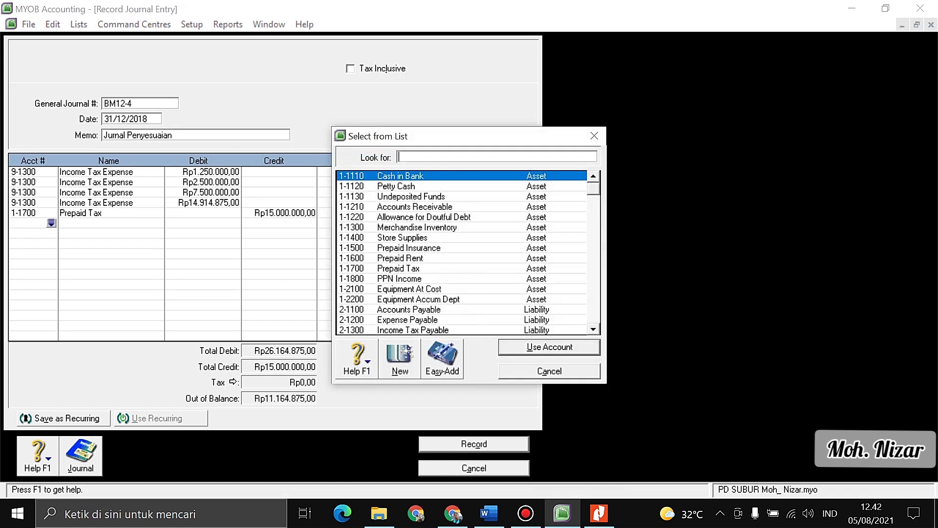
{"action": "type", "text": "2-1200"}
{"action": "key", "text": "Down"}
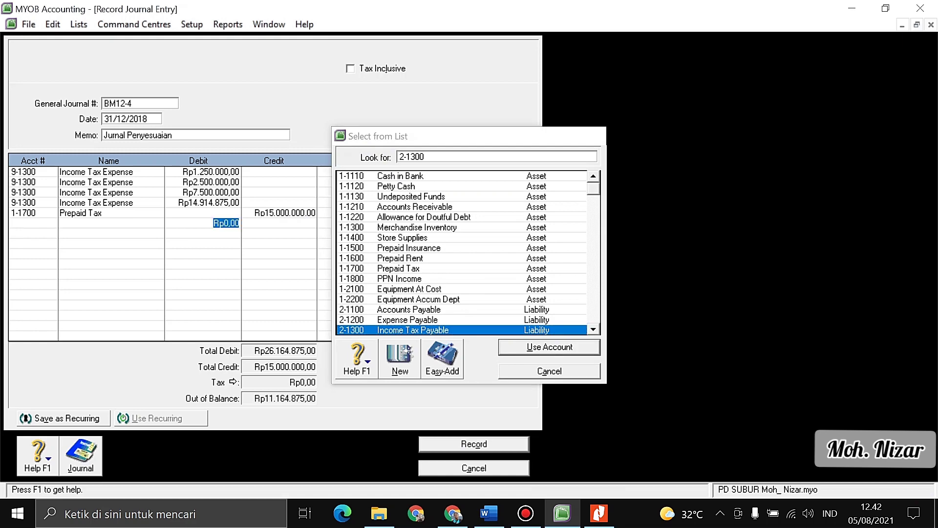
{"action": "key", "text": "Return"}
{"action": "key", "text": "Tab"}
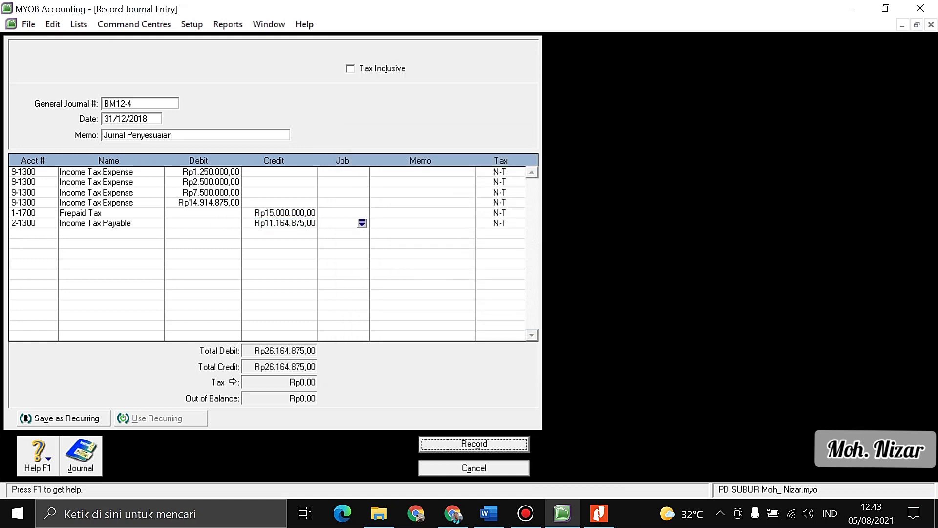
{"action": "key", "text": "Return"}
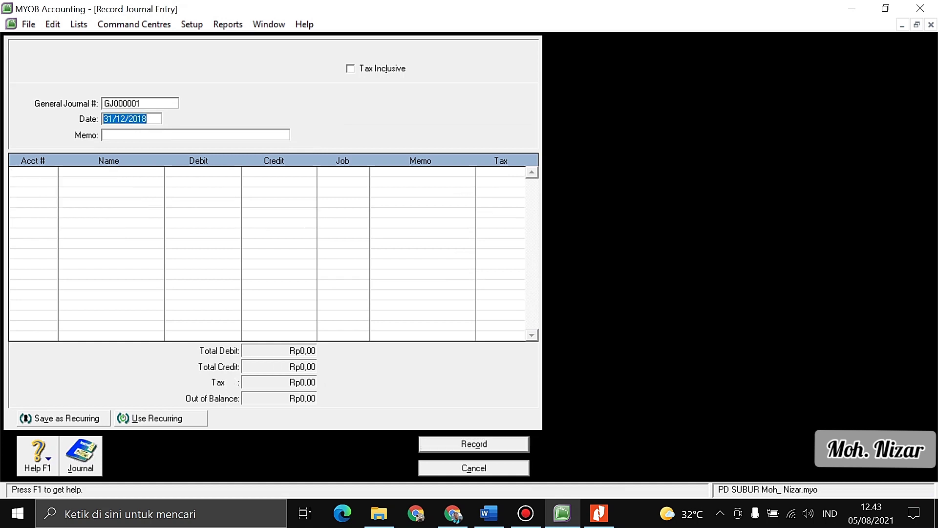
{"action": "key", "text": "Escape"}
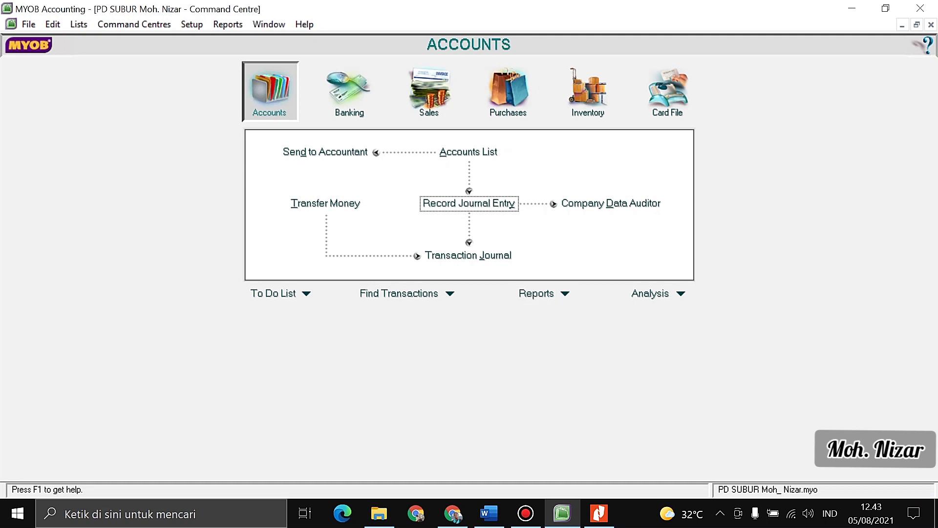
- Display the Profit & Loss [Accrual] report for January through 13th Period 2018 and review it down to the net profit
{"action": "left_click", "coordinate": [565, 293]}
{"action": "key", "text": "Return"}
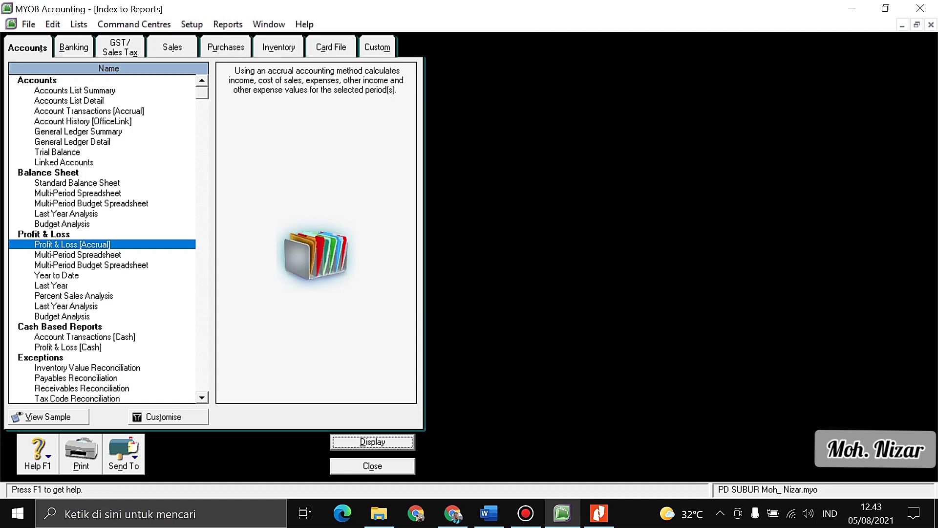
{"action": "left_click", "coordinate": [57, 153]}
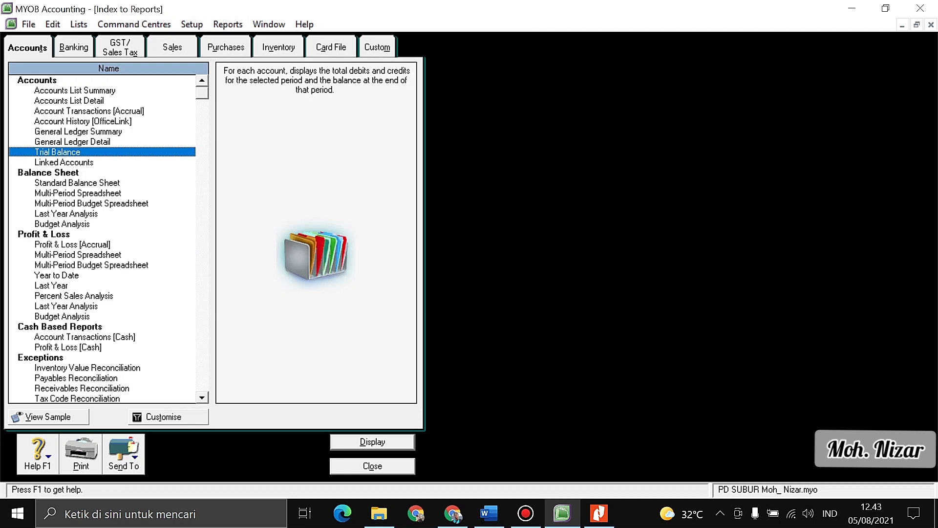
{"action": "left_click", "coordinate": [73, 244]}
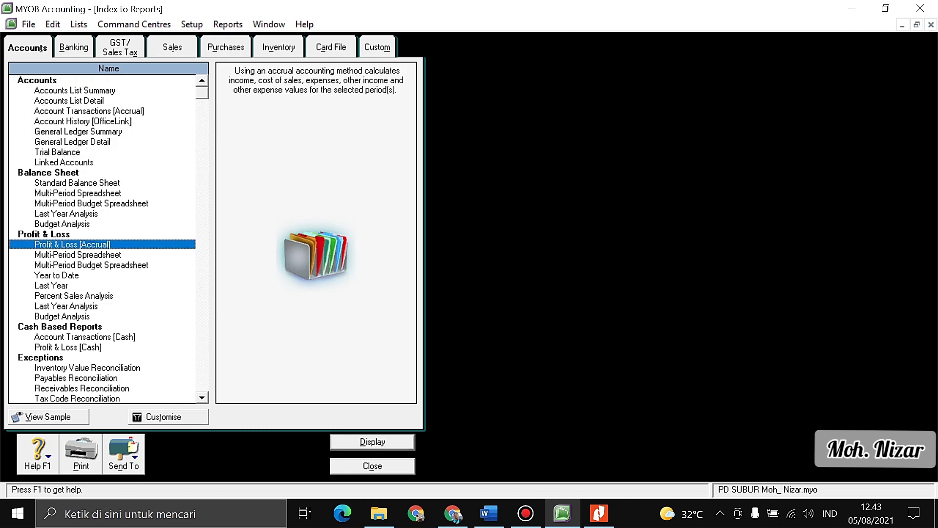
{"action": "key", "text": "Return"}
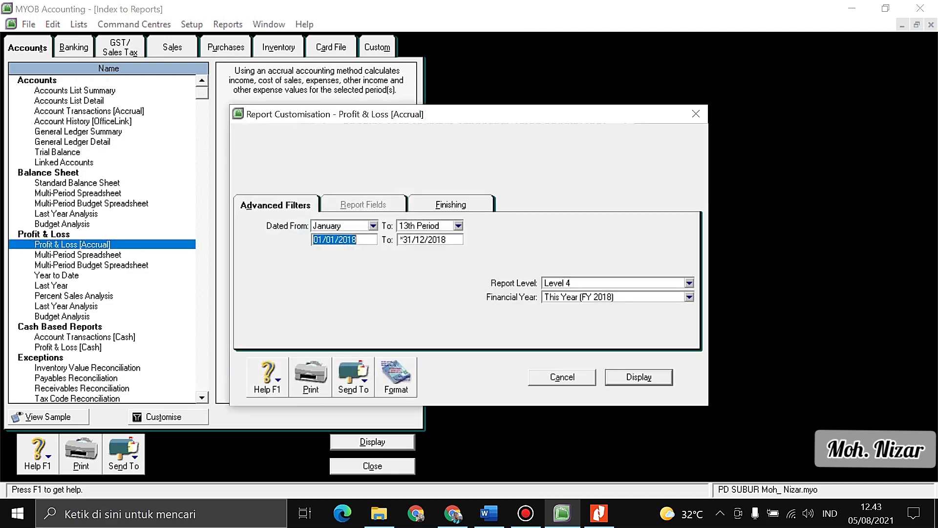
{"action": "key", "text": "Return"}
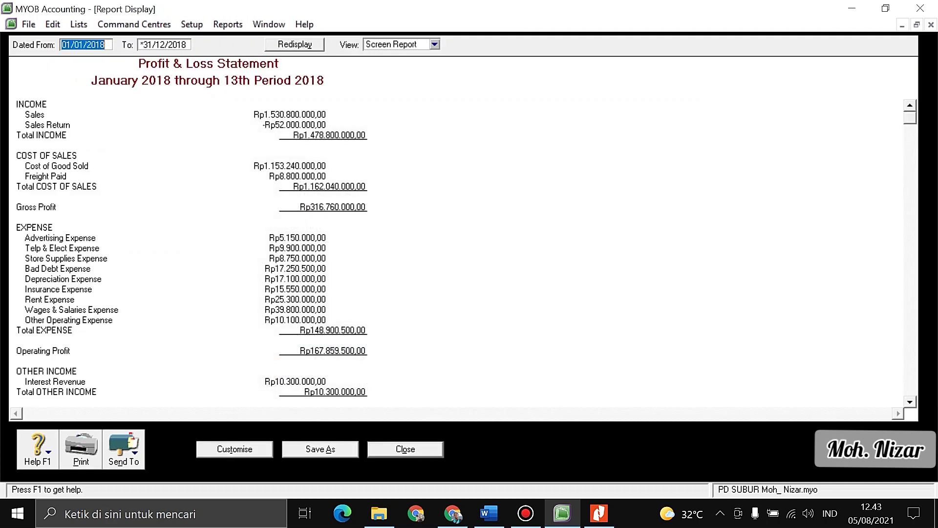
{"action": "scroll", "coordinate": [467, 253], "scroll_direction": "down", "scroll_amount": 3}
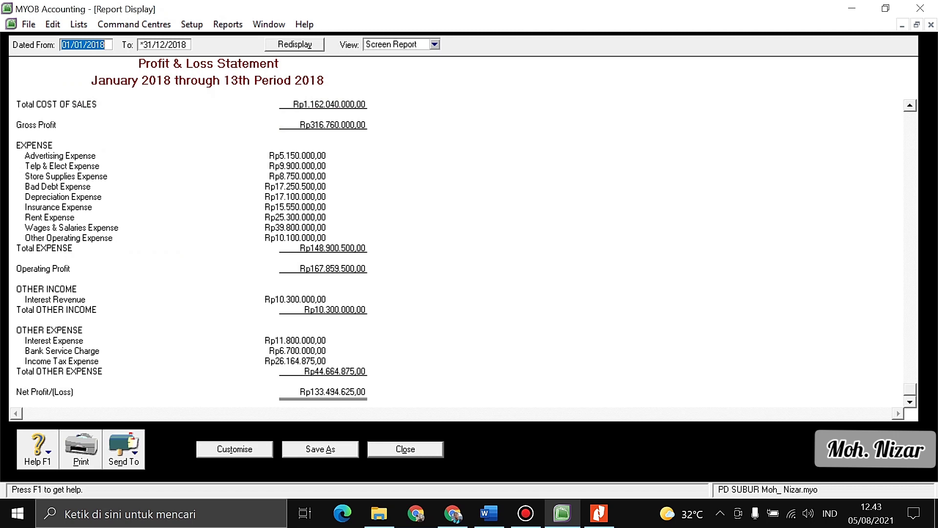
- Export the profit and loss report as a PDF named "Profit & Loss [Accrual] PD SUBUR" in the Soal MYOB 2021 folder and close the report
{"action": "left_click", "coordinate": [124, 448]}
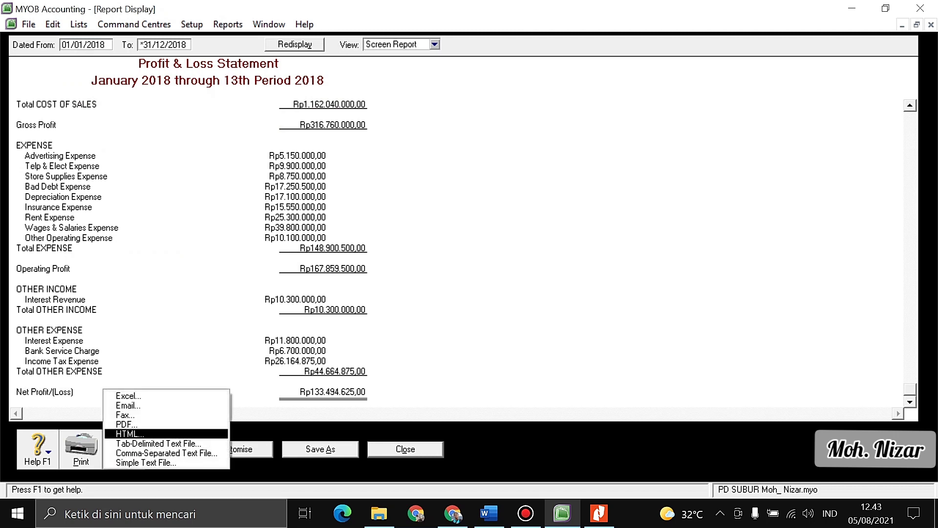
{"action": "key", "text": "Return"}
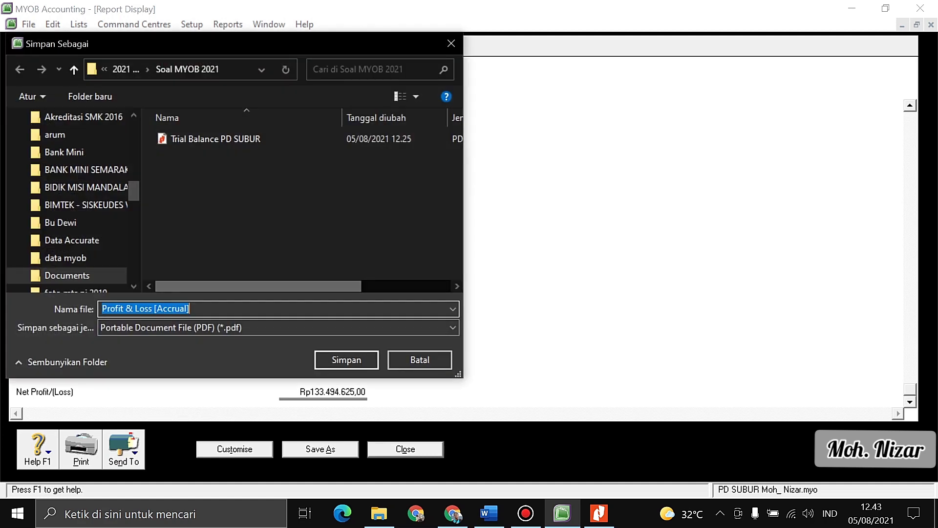
{"action": "left_click", "coordinate": [190, 308]}
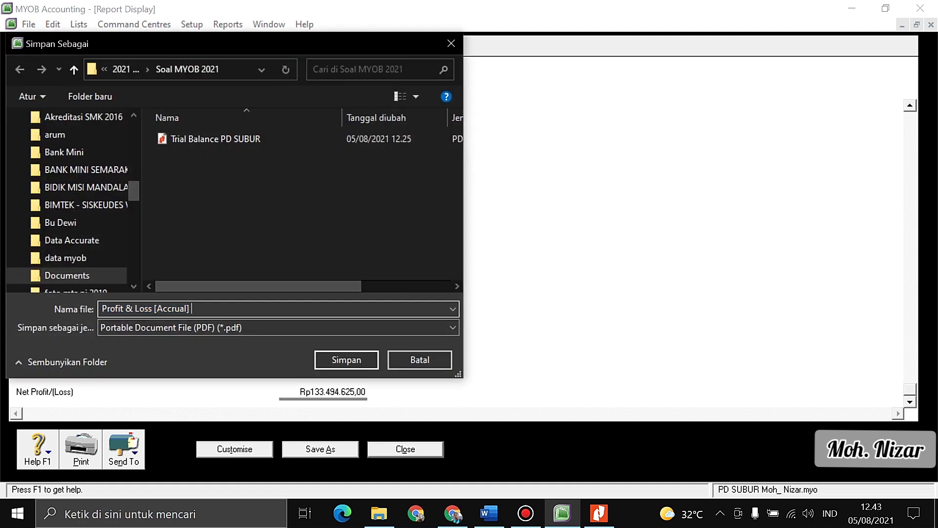
{"action": "type", "text": "PD SUBUR"}
{"action": "key", "text": "Return"}
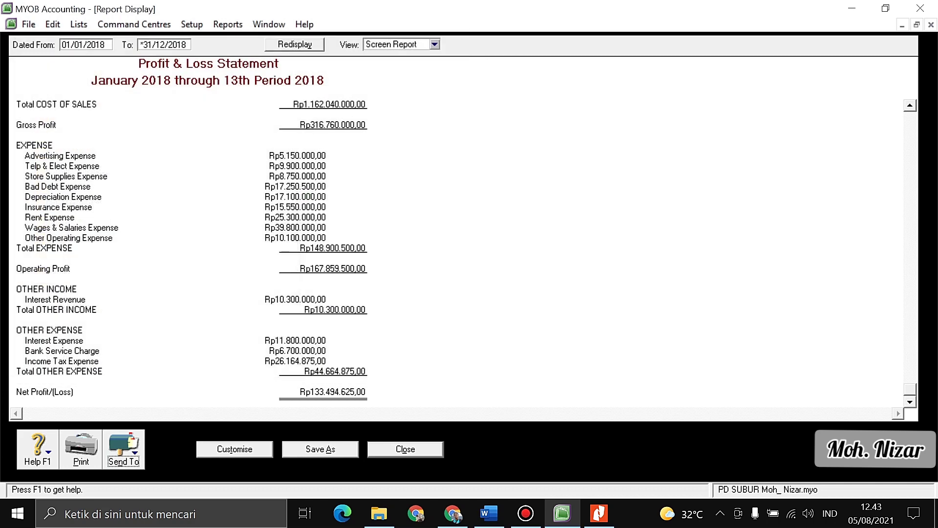
{"action": "key", "text": "Escape"}
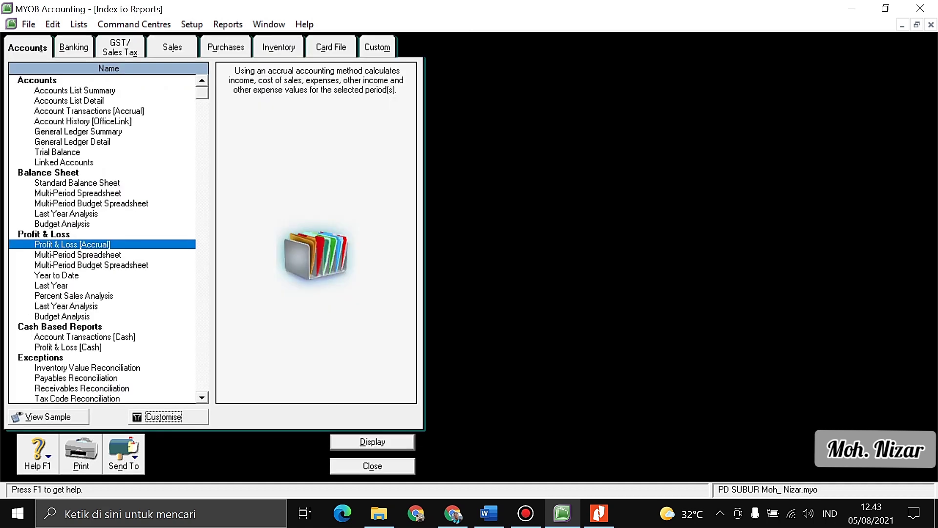
- Display the Standard Balance Sheet for the 13th Period of 2018 and review its assets, liabilities and equity
{"action": "double_click", "coordinate": [77, 182]}
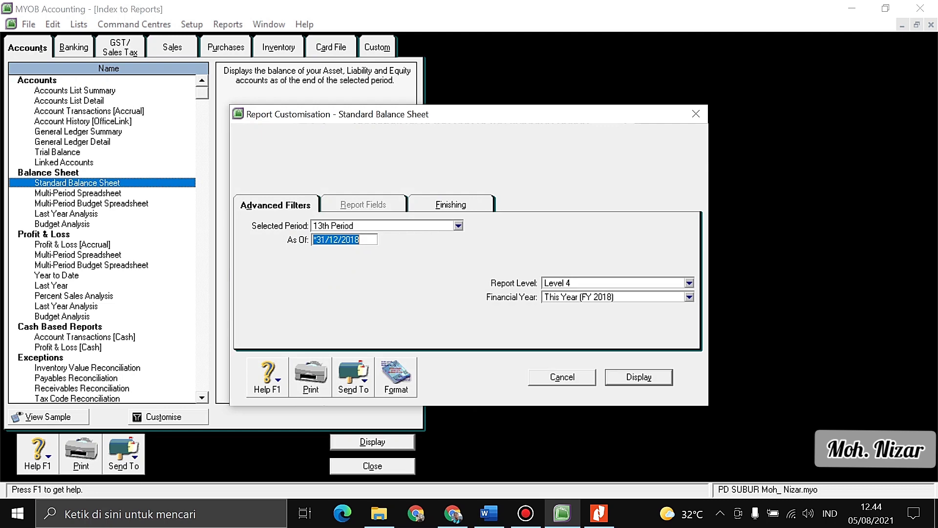
{"action": "left_click", "coordinate": [458, 225]}
{"action": "key", "text": "Return"}
{"action": "key", "text": "Return"}
{"action": "scroll", "coordinate": [454, 255], "scroll_direction": "down", "scroll_amount": 4}
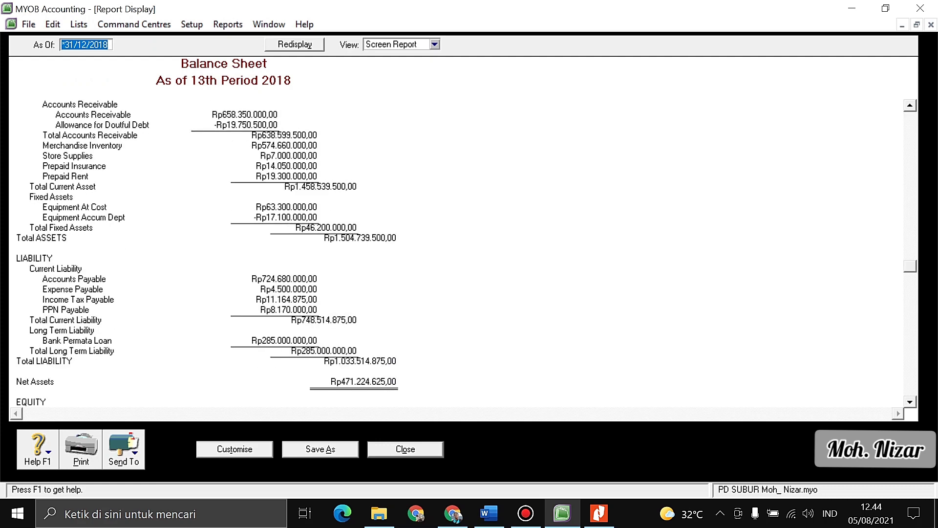
{"action": "scroll", "coordinate": [206, 253], "scroll_direction": "up", "scroll_amount": 4}
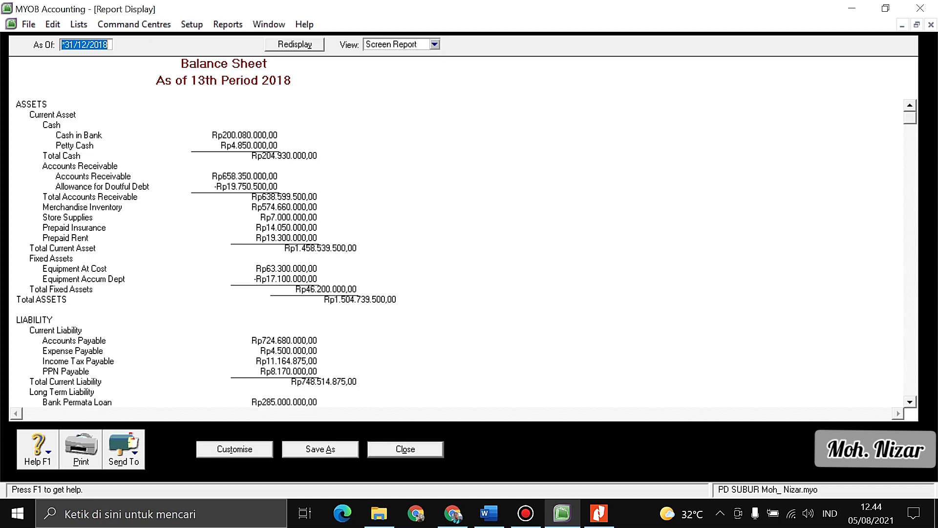
{"action": "scroll", "coordinate": [459, 254], "scroll_direction": "down", "scroll_amount": 3}
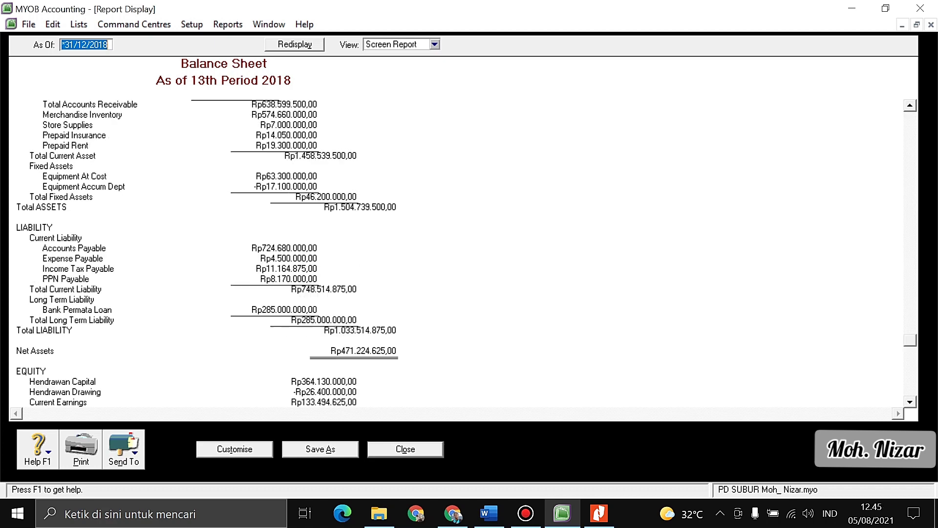
- Export the balance sheet as a PDF named "Standard Balance Sheet PD SUBUR" in the Soal MYOB 2021 folder
{"action": "left_click", "coordinate": [124, 449]}
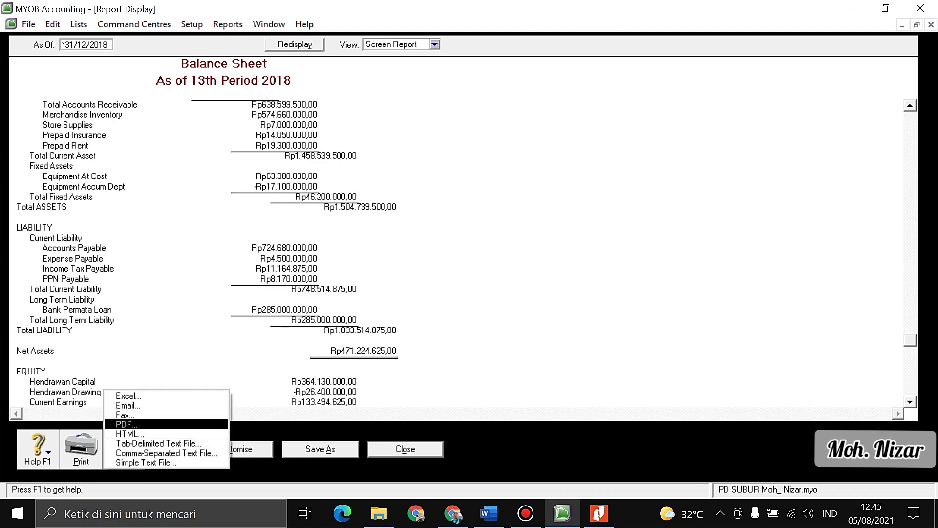
{"action": "left_click", "coordinate": [127, 424]}
{"action": "left_click", "coordinate": [192, 309]}
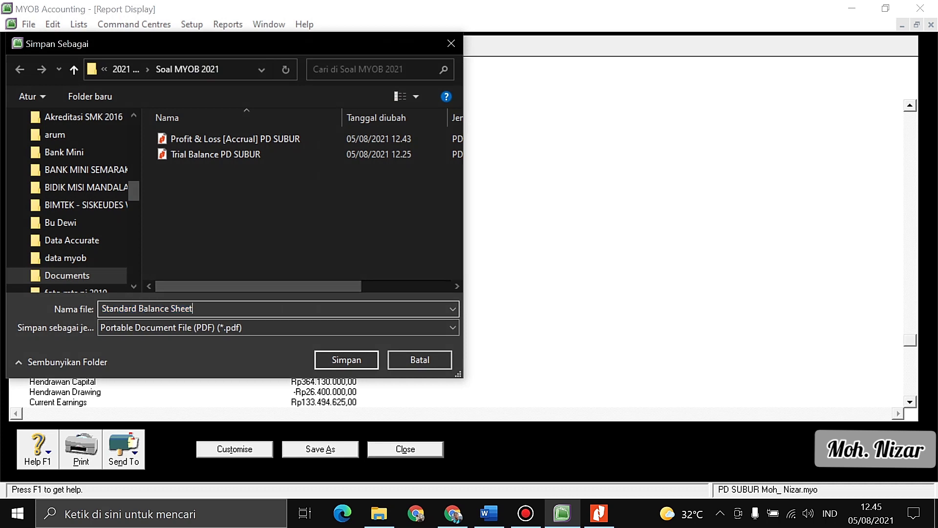
{"action": "type", "text": "PD SUBUR"}
{"action": "key", "text": "Return"}
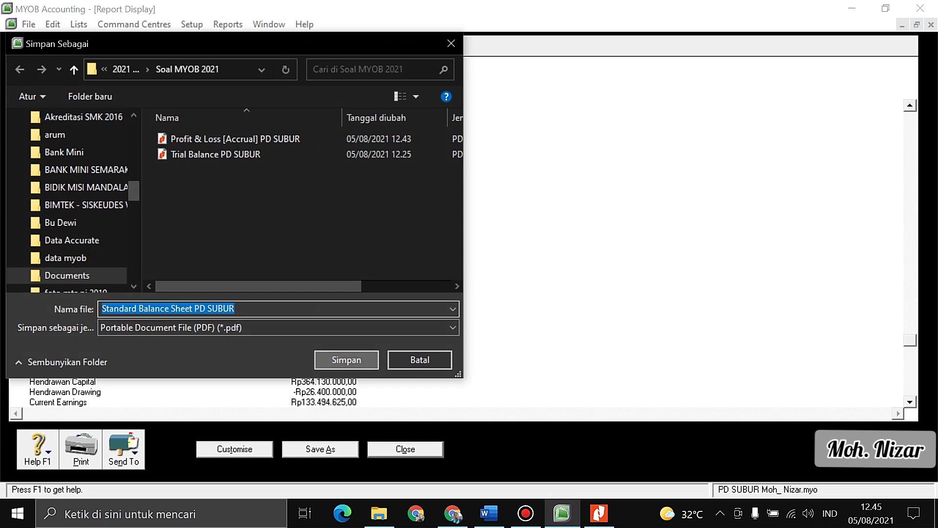
- Close the balance sheet report and display the Statement of Cash Flow for January through 13th Period 2018
{"action": "key", "text": "Escape"}
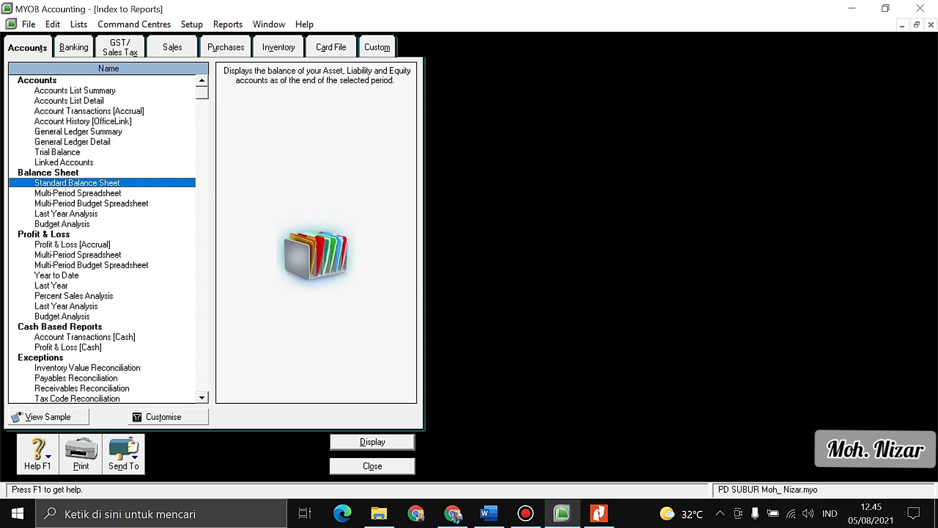
{"action": "key", "text": "ctrl+Tab"}
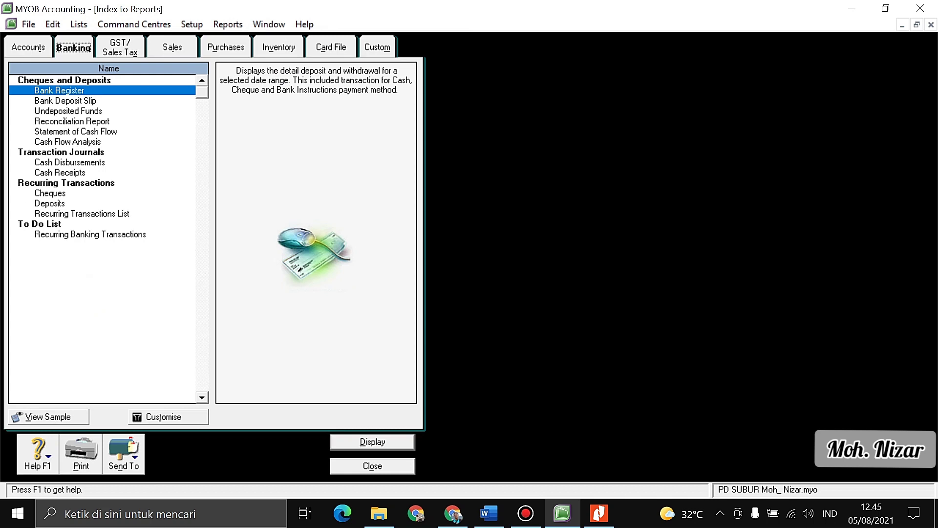
{"action": "left_click", "coordinate": [76, 131]}
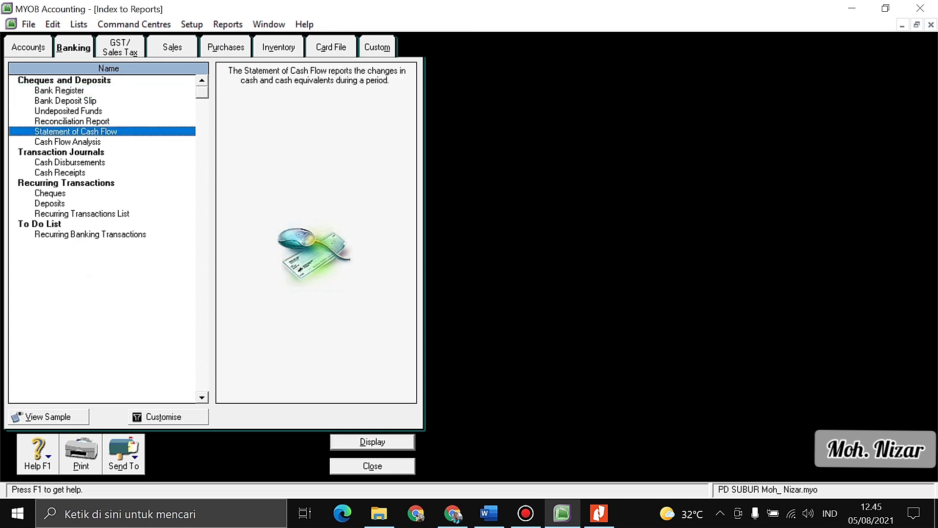
{"action": "key", "text": "shift+Tab"}
{"action": "key", "text": "Tab"}
{"action": "key", "text": "Return"}
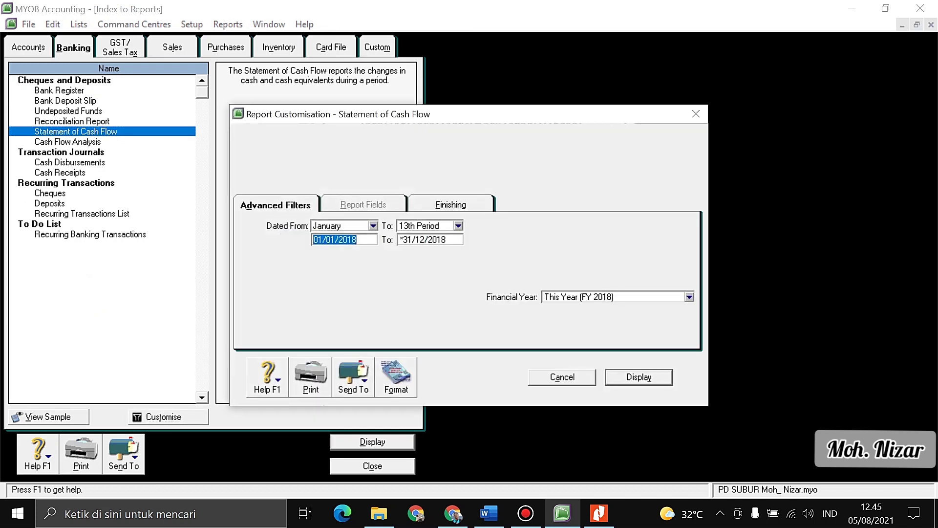
{"action": "key", "text": "Return"}
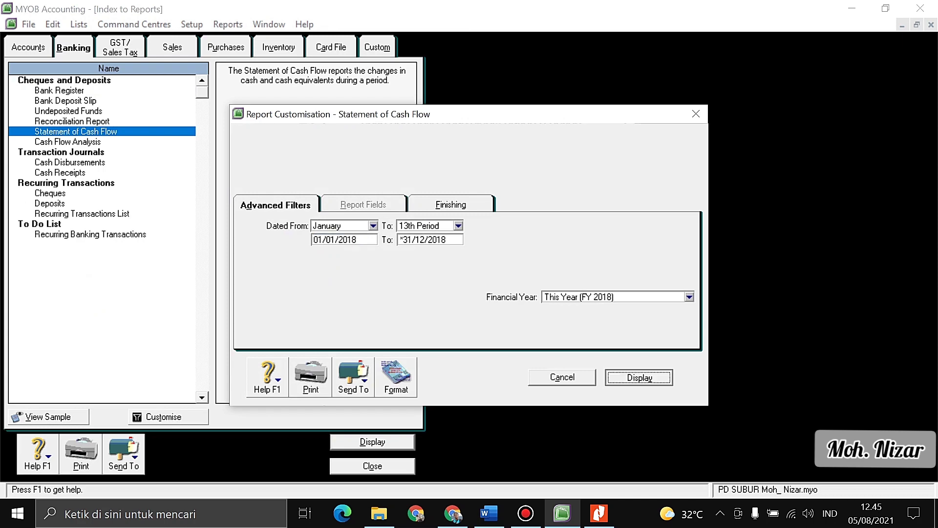
{"action": "scroll", "coordinate": [467, 254], "scroll_direction": "down", "scroll_amount": 1}
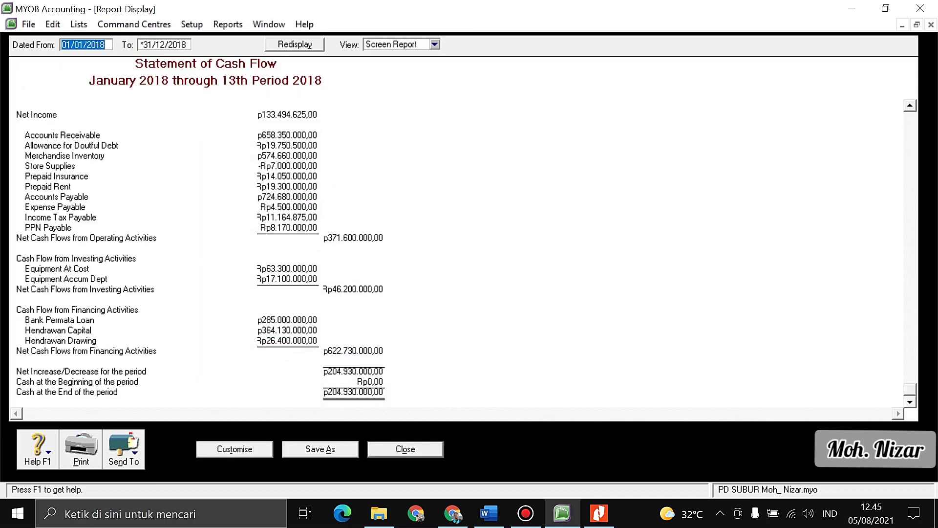
- Export the cash flow statement as a PDF named "Statement of Cash Flow PD SUBUR" in the Soal MYOB 2021 folder and close the report
{"action": "key", "text": "alt+d"}
{"action": "key", "text": "Down"}
{"action": "key", "text": "Down"}
{"action": "key", "text": "Return"}
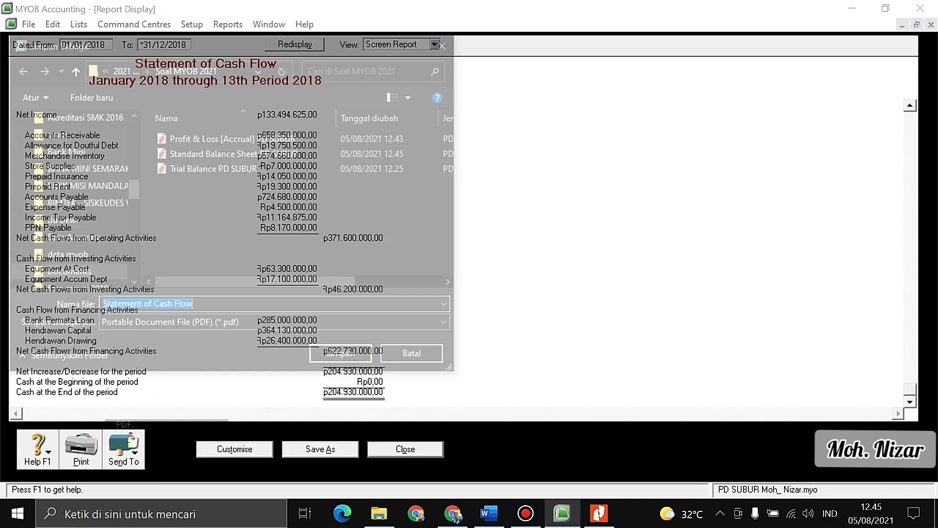
{"action": "key", "text": "End"}
{"action": "type", "text": "P"}
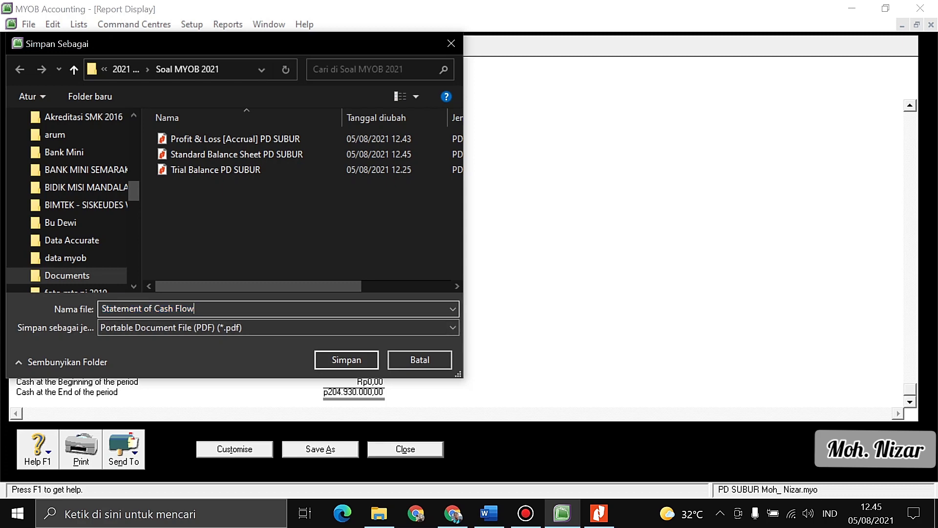
{"action": "type", "text": "D SUBUR"}
{"action": "key", "text": "Return"}
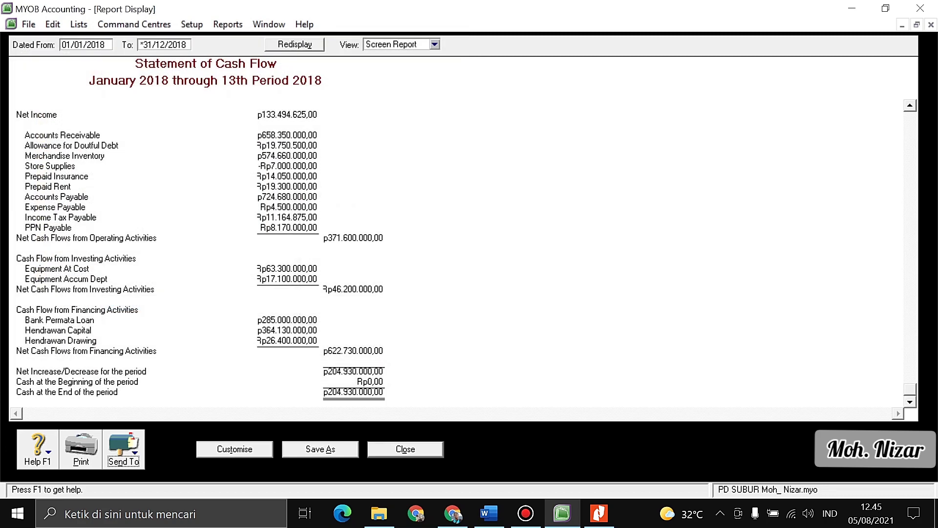
{"action": "key", "text": "Escape"}
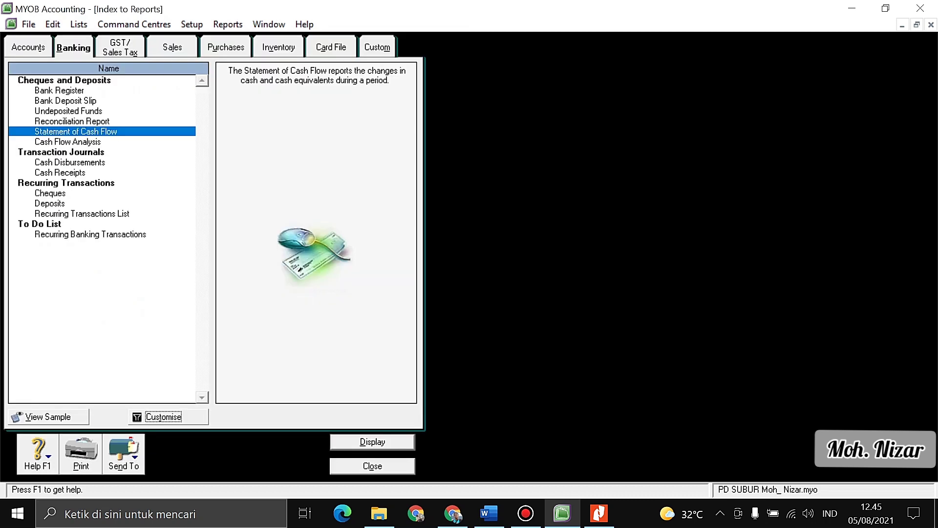
- Display the General Ledger Detail report for all accounts dated 01/11/2018 to *31/12/2018 and review its entries down to Accounts Receivable
{"action": "key", "text": "alt+t"}
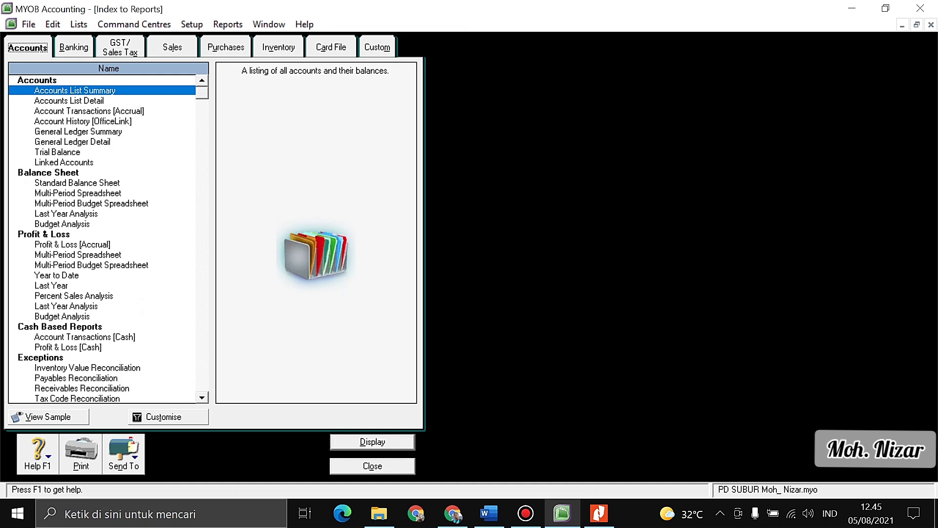
{"action": "left_click", "coordinate": [72, 141]}
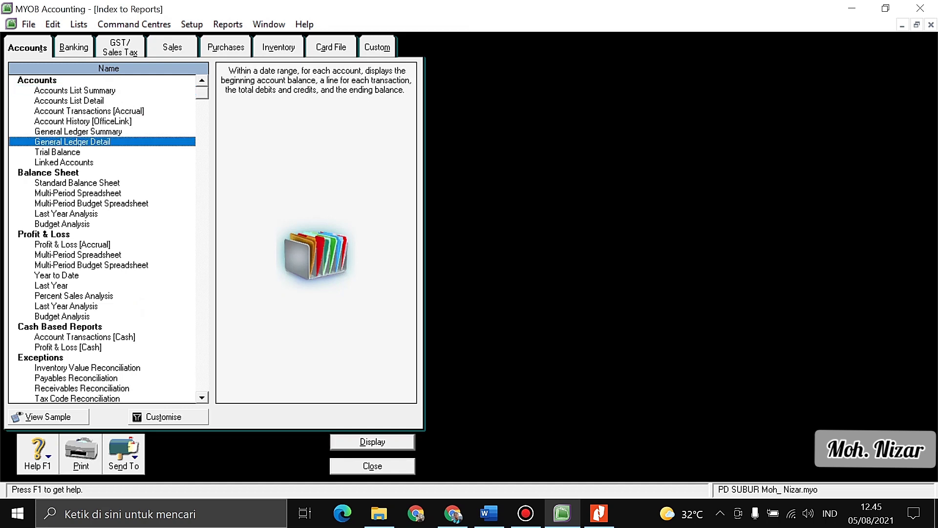
{"action": "double_click", "coordinate": [73, 141]}
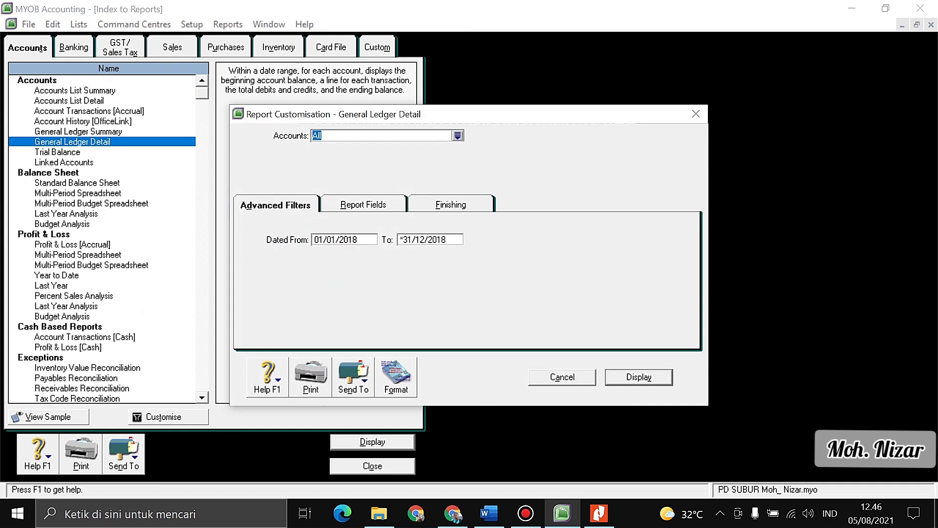
{"action": "key", "text": "Return"}
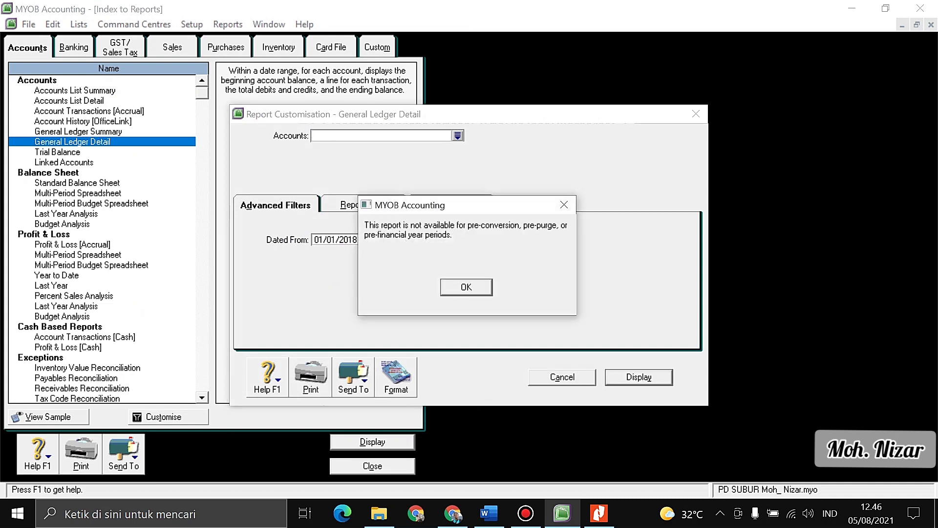
{"action": "key", "text": "Return"}
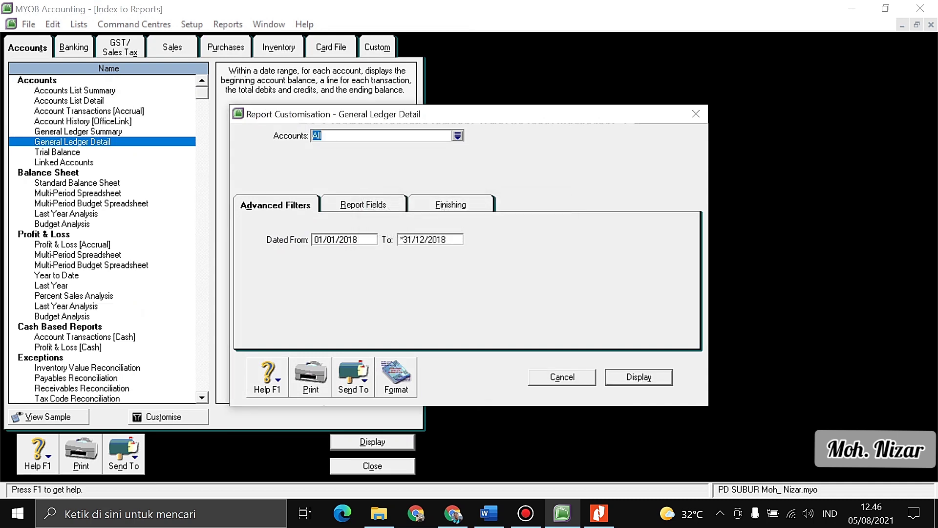
{"action": "key", "text": "Tab"}
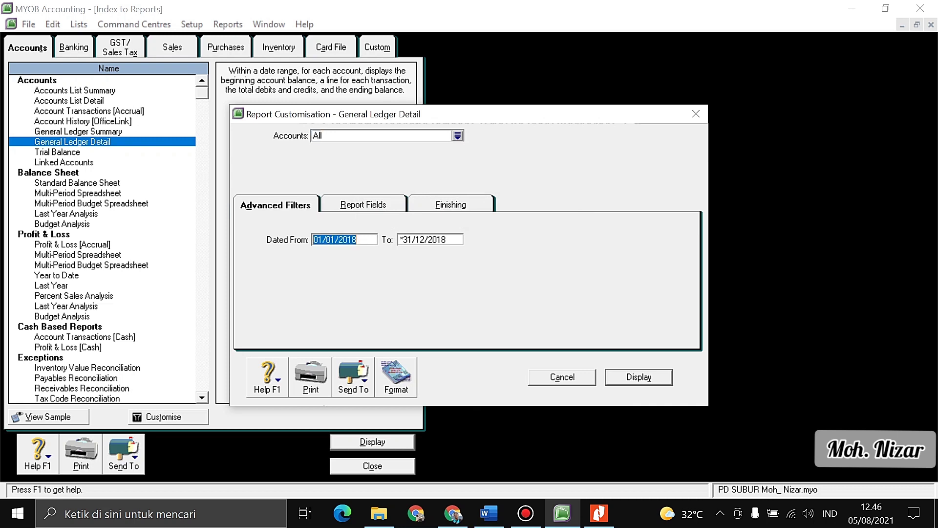
{"action": "left_click", "coordinate": [335, 240]}
{"action": "key", "text": "BackSpace"}
{"action": "key", "text": "BackSpace"}
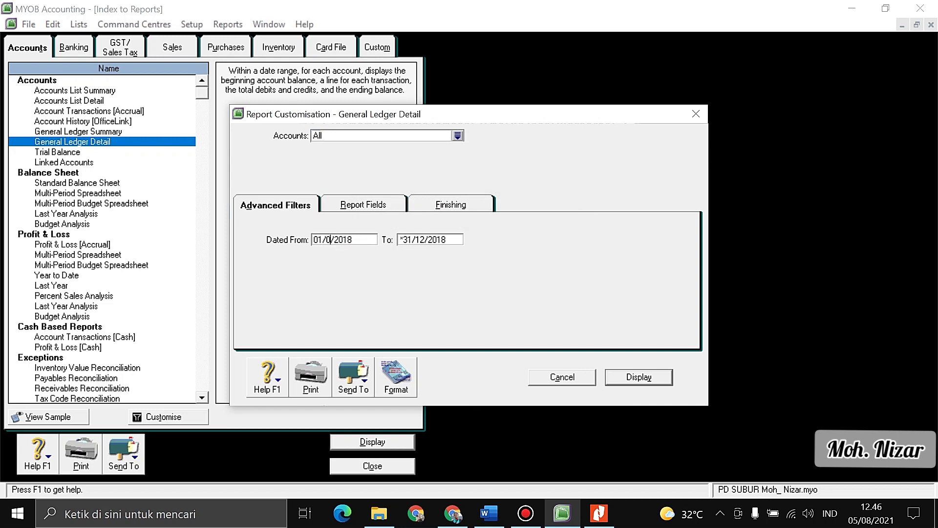
{"action": "type", "text": "11"}
{"action": "key", "text": "Return"}
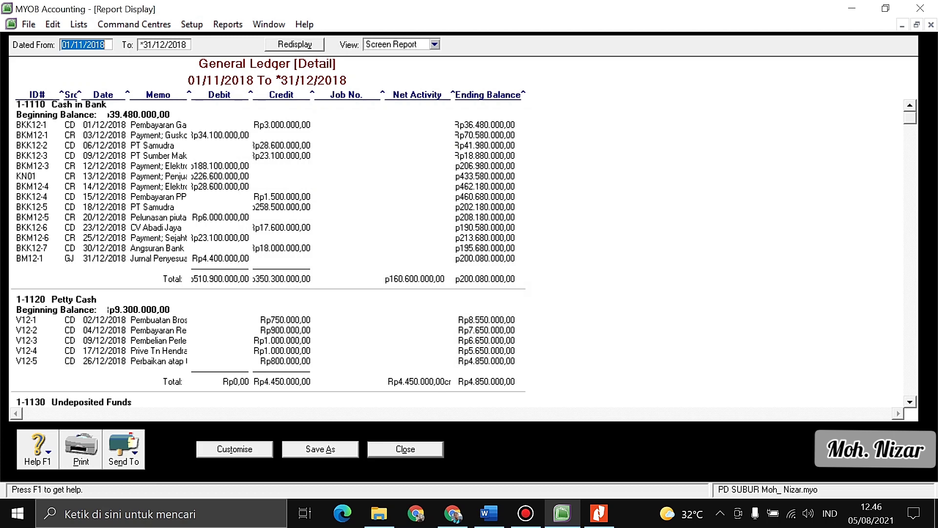
{"action": "scroll", "coordinate": [264, 254], "scroll_direction": "down", "scroll_amount": 10}
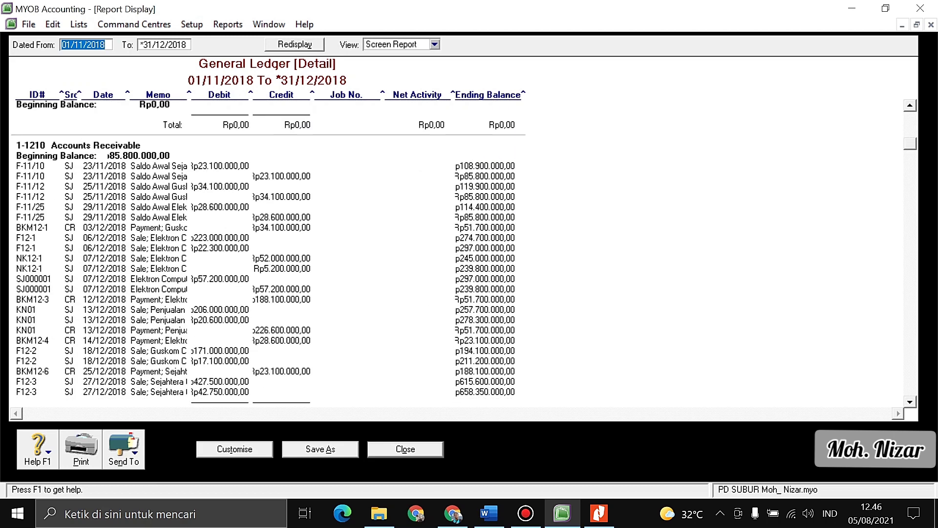
- Export the general ledger as a PDF named "General Ledger Detail PD SUBUR" in the Soal MYOB 2021 folder and close the report
{"action": "left_click", "coordinate": [124, 448]}
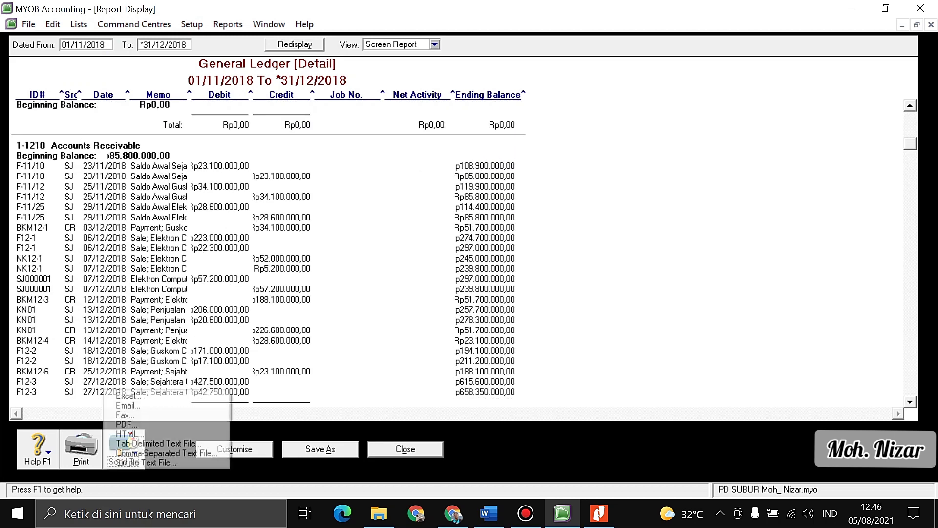
{"action": "key", "text": "Return"}
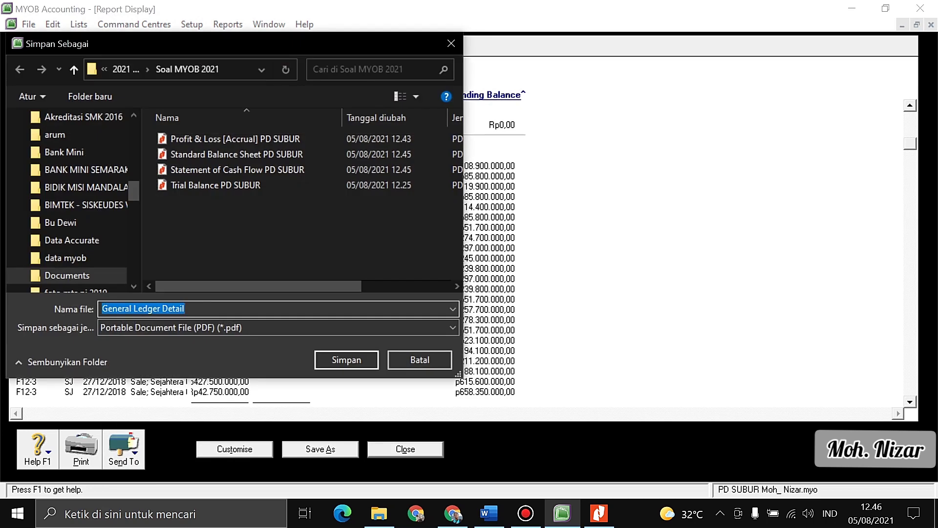
{"action": "type", "text": "PD SUBUR"}
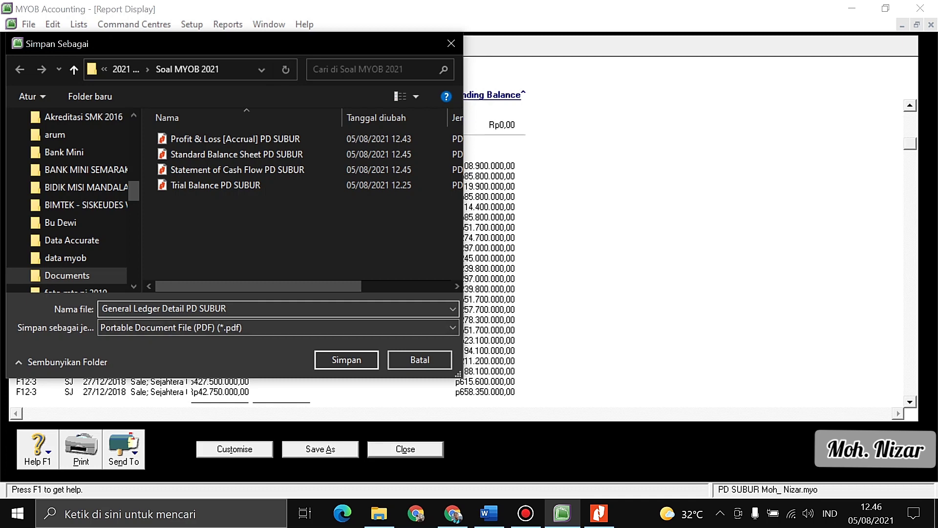
{"action": "key", "text": "Return"}
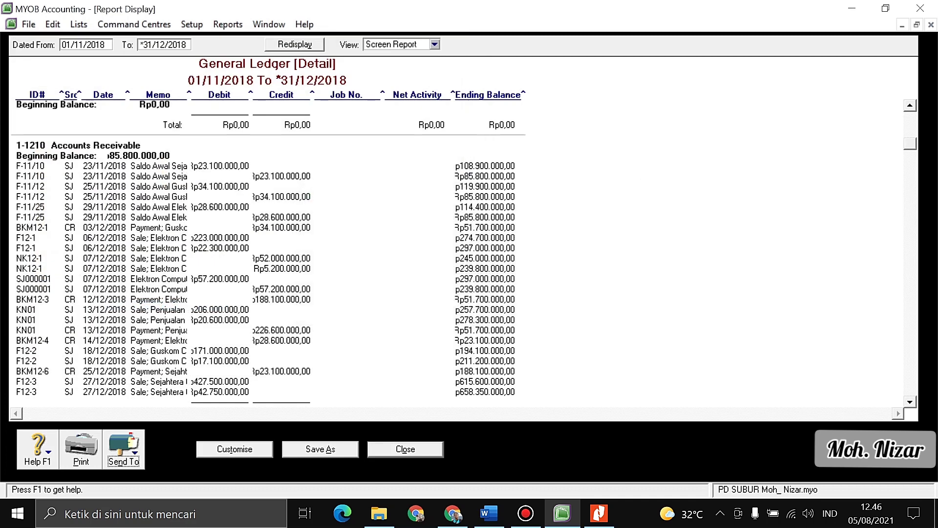
{"action": "scroll", "coordinate": [268, 254], "scroll_direction": "down", "scroll_amount": 5}
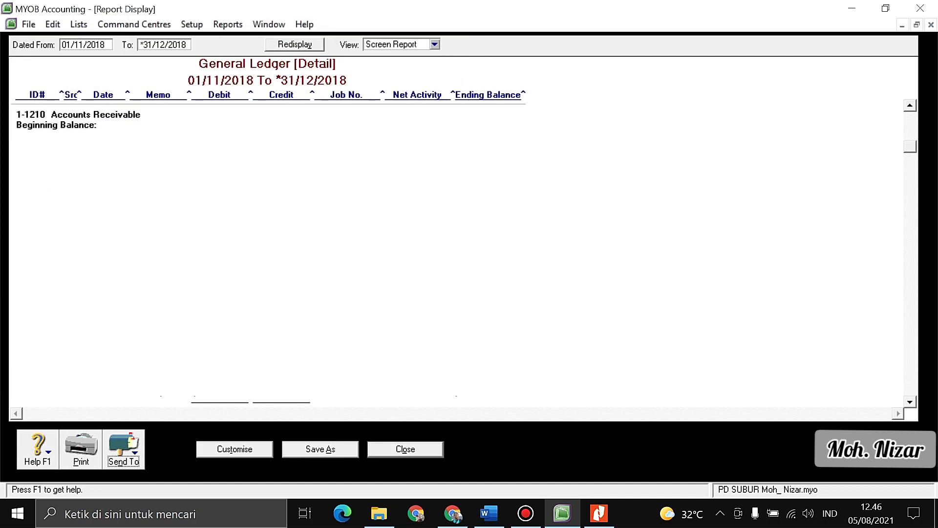
{"action": "key", "text": "Escape"}
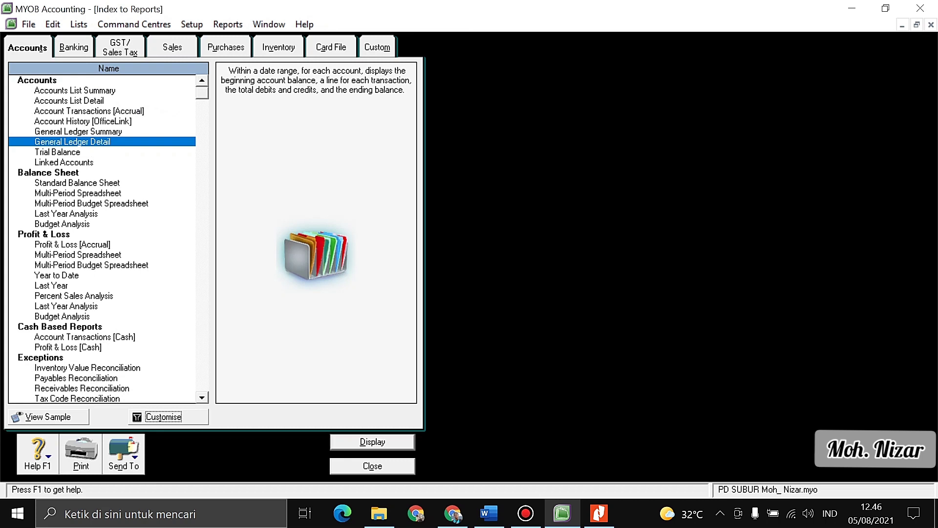
- Display the Standard Balance Sheet for the 13th Period of 2018, open its printer selection and close the report
{"action": "left_click", "coordinate": [77, 182]}
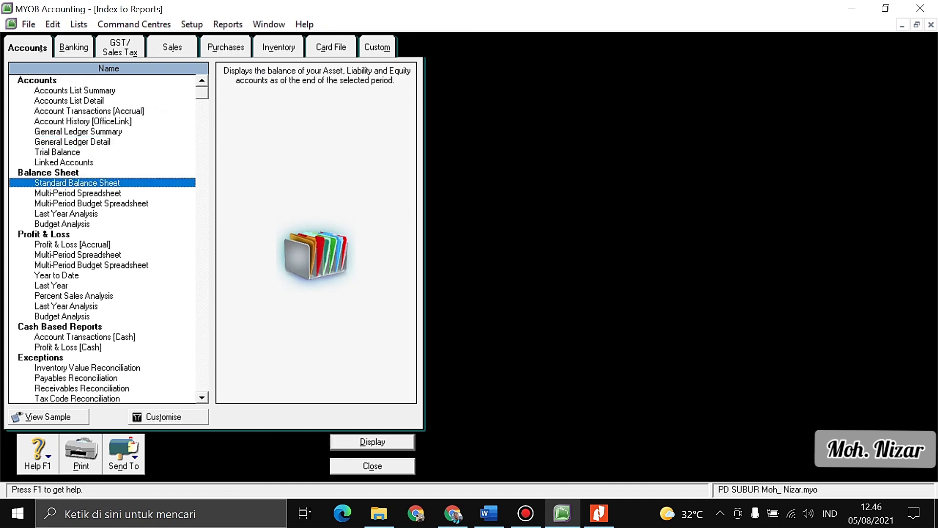
{"action": "key", "text": "alt+c"}
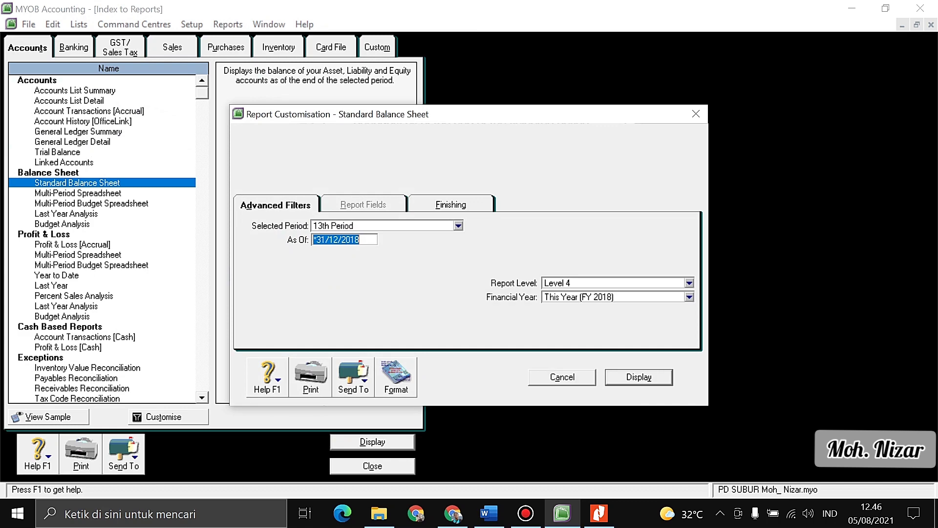
{"action": "key", "text": "Return"}
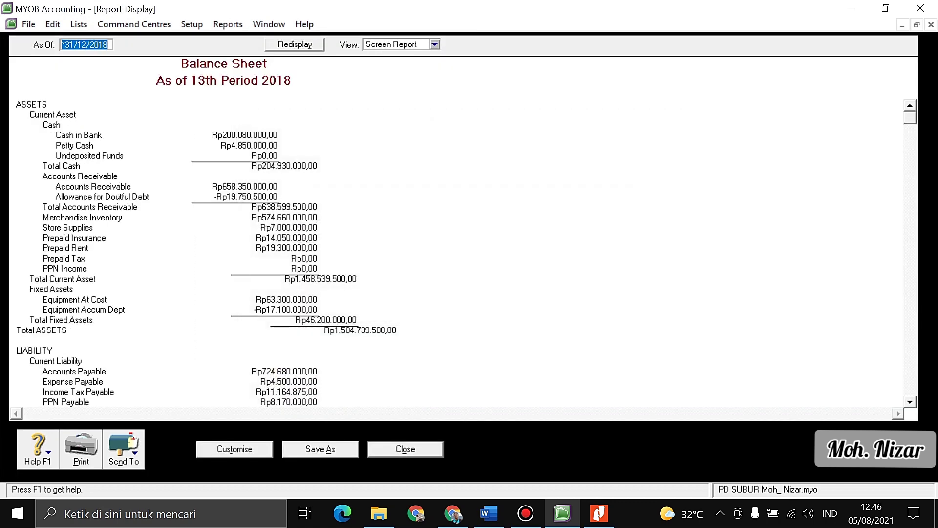
{"action": "key", "text": "alt+p"}
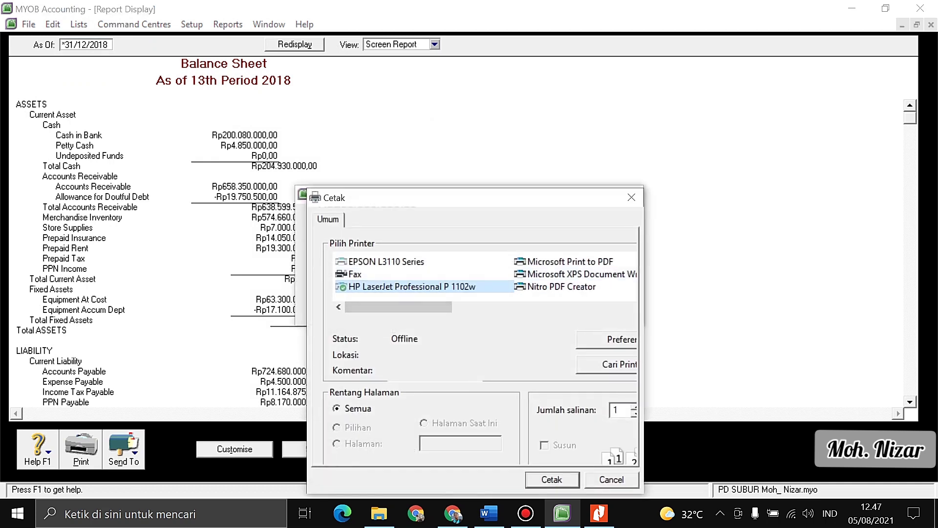
{"action": "key", "text": "Return"}
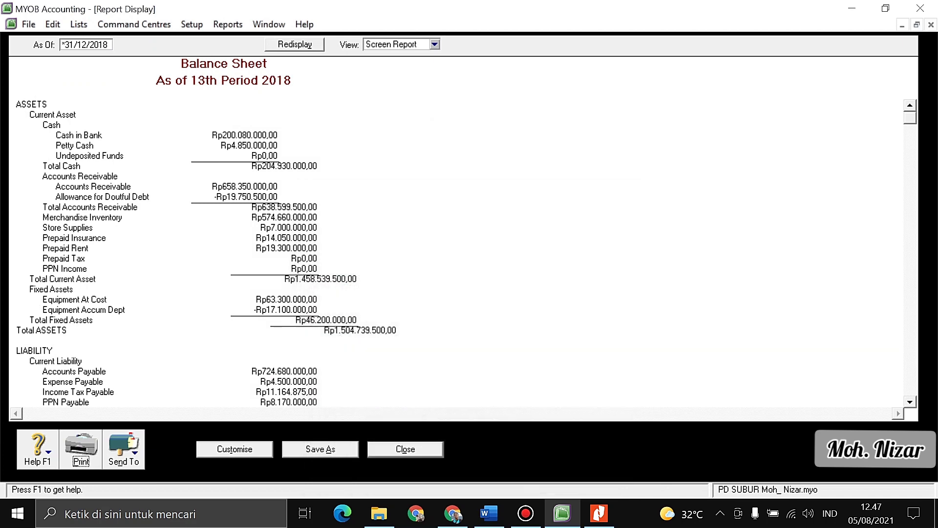
{"action": "key", "text": "Escape"}
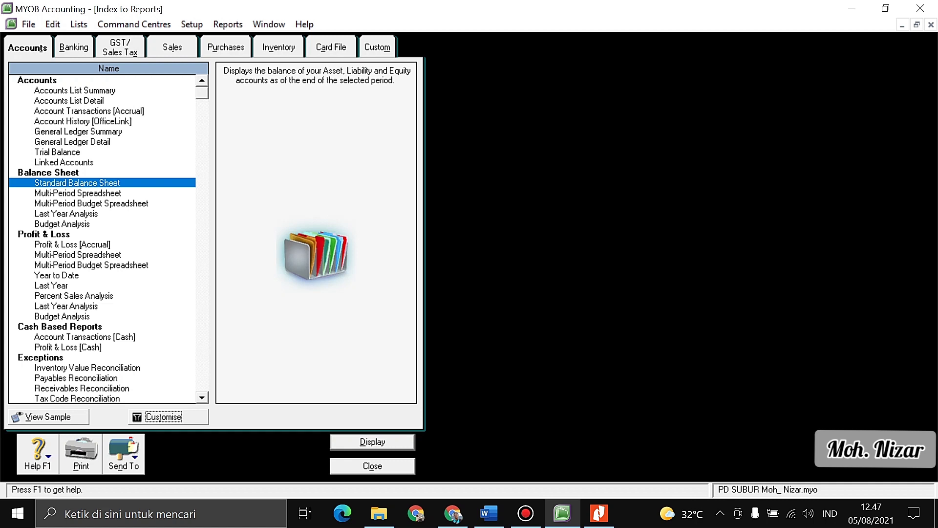
- Return to the Accounts command centre and switch to File Explorer to check the exported PDFs in the Soal MYOB 2021 folder
{"action": "key", "text": "Escape"}
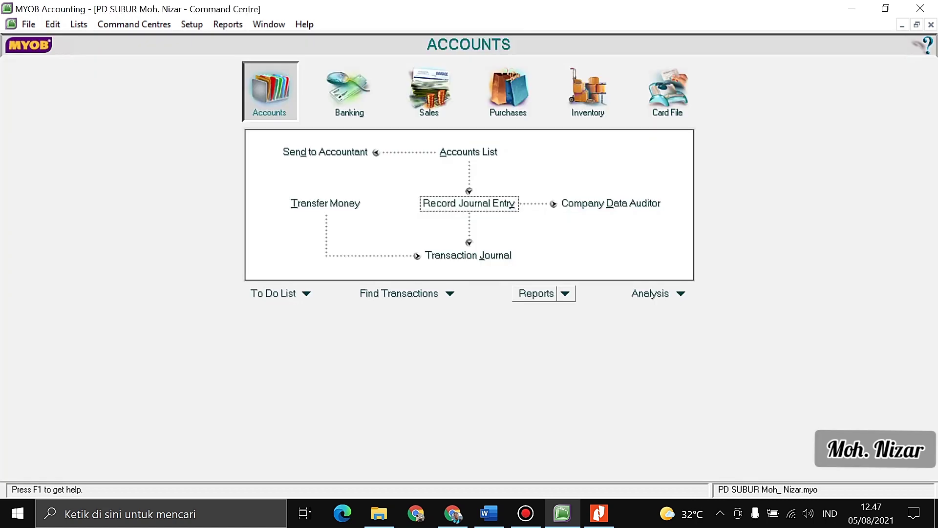
{"action": "left_click", "coordinate": [566, 294]}
{"action": "key", "text": "Up"}
{"action": "key", "text": "Return"}
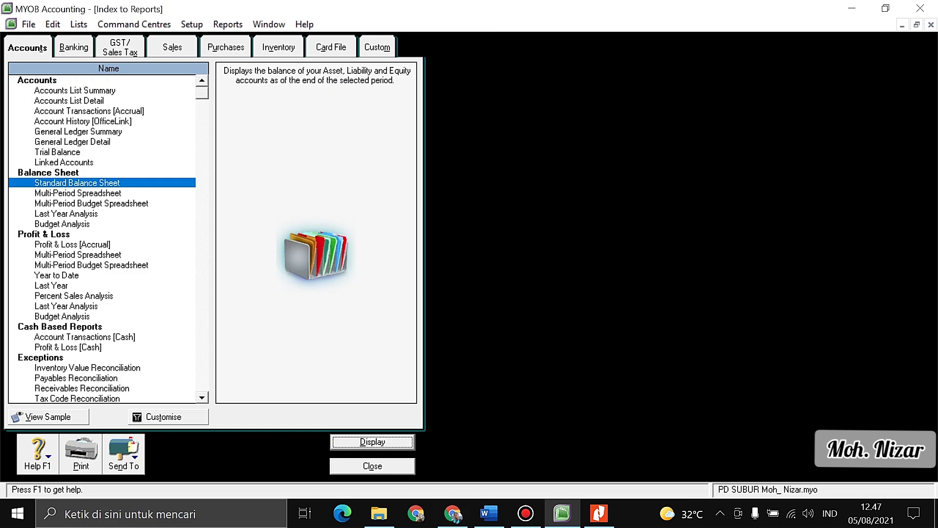
{"action": "key", "text": "Escape"}
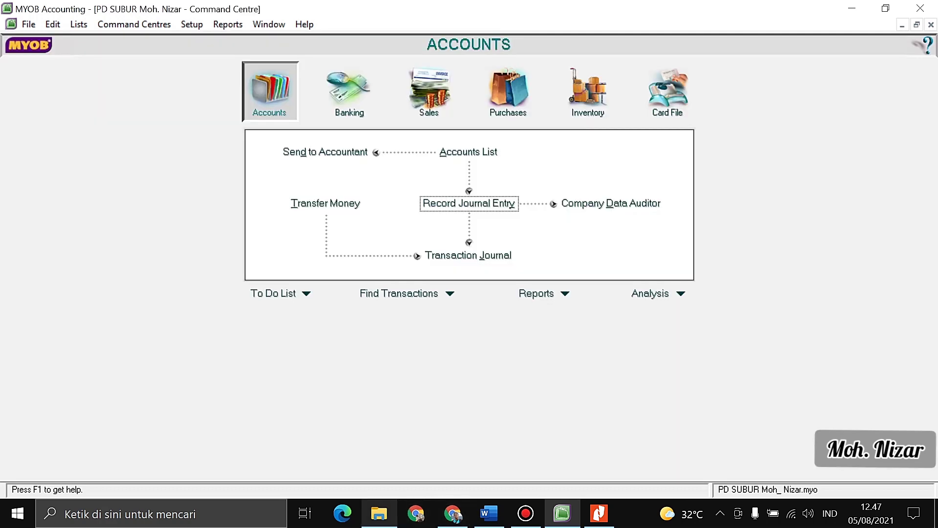
{"action": "key", "text": "alt+Tab"}
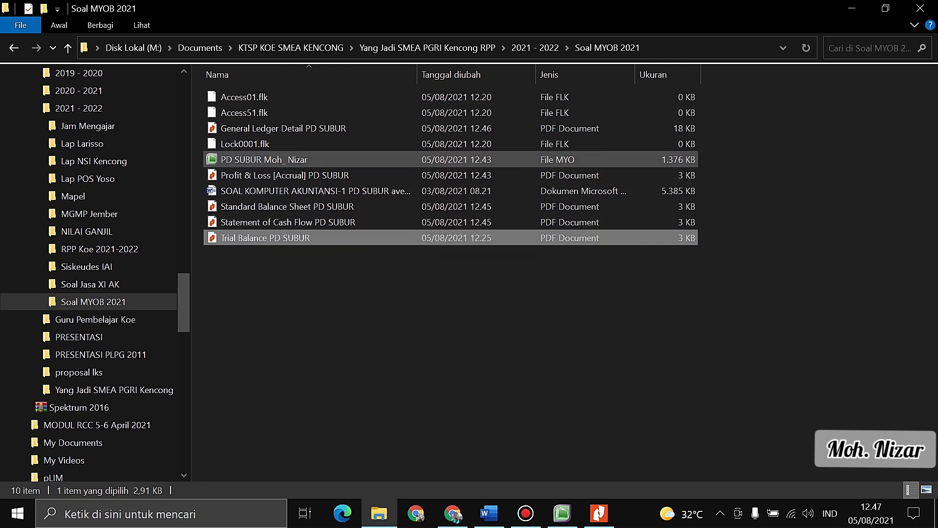
- Check the PD SUBUR company file and the exported profit and loss, balance sheet and cash flow PDFs in the Soal MYOB 2021 folder
{"action": "left_click", "coordinate": [264, 160]}
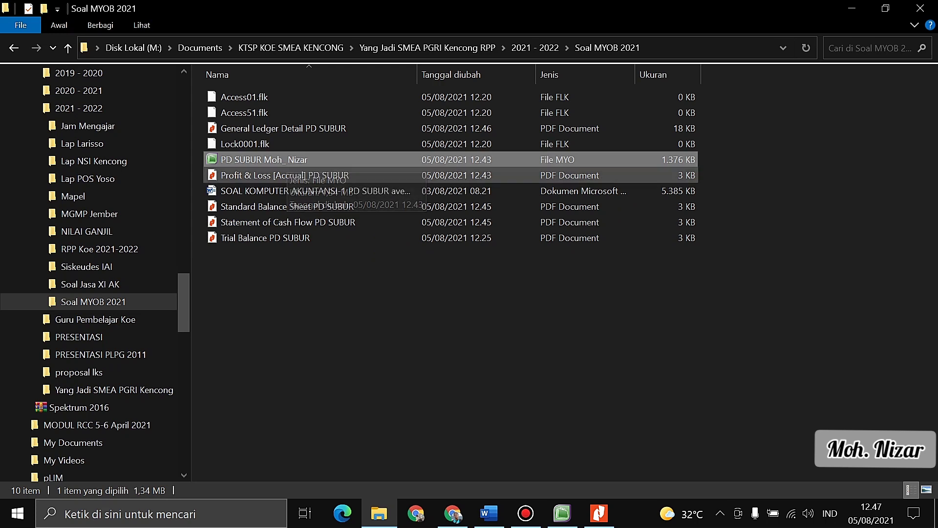
{"action": "left_click", "coordinate": [254, 175]}
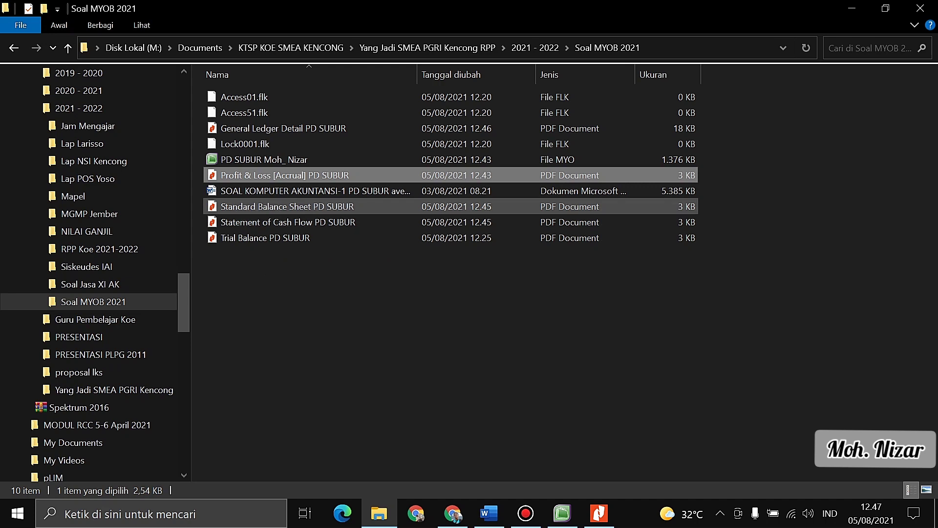
{"action": "left_click", "coordinate": [287, 206]}
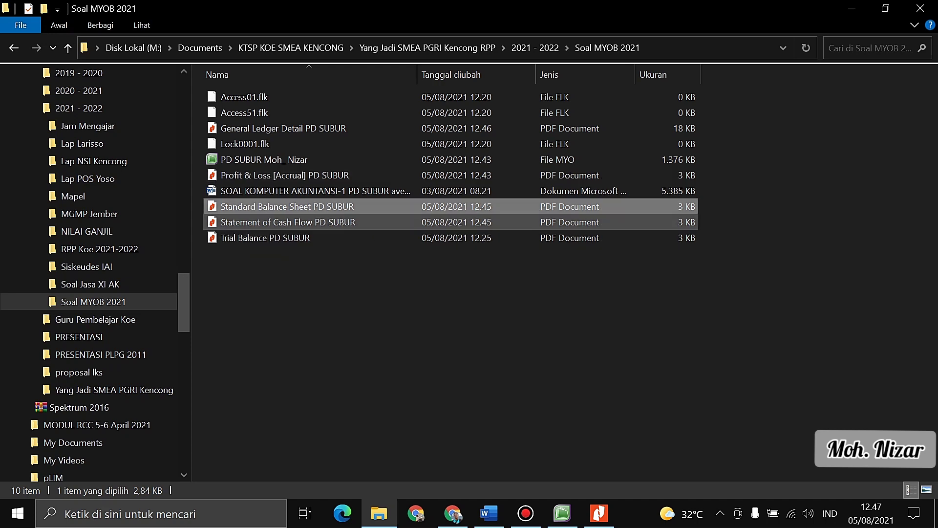
{"action": "left_click", "coordinate": [274, 223]}
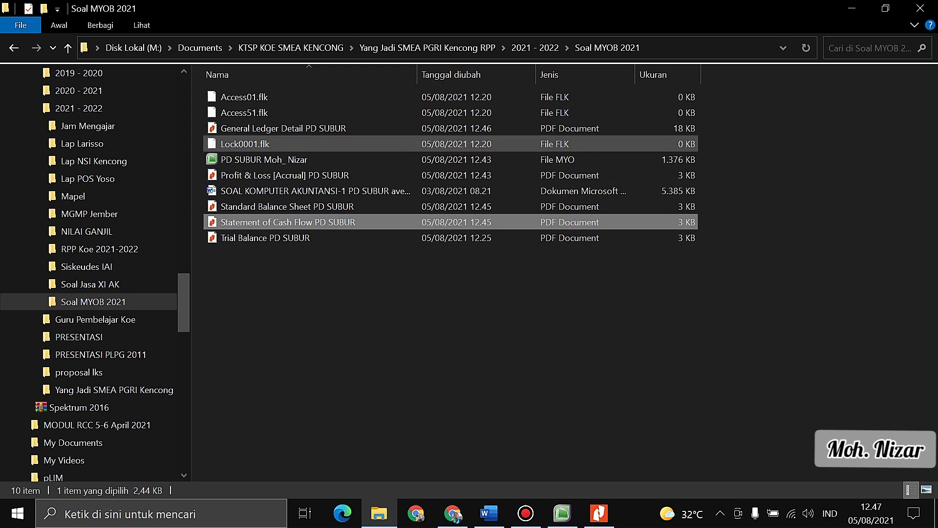
{"action": "left_click", "coordinate": [285, 175]}
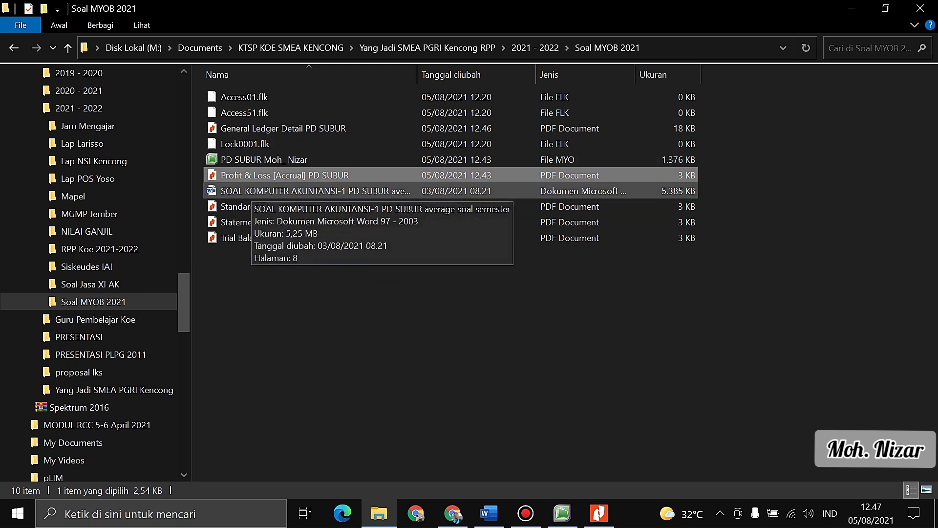
{"action": "left_click", "coordinate": [235, 207]}
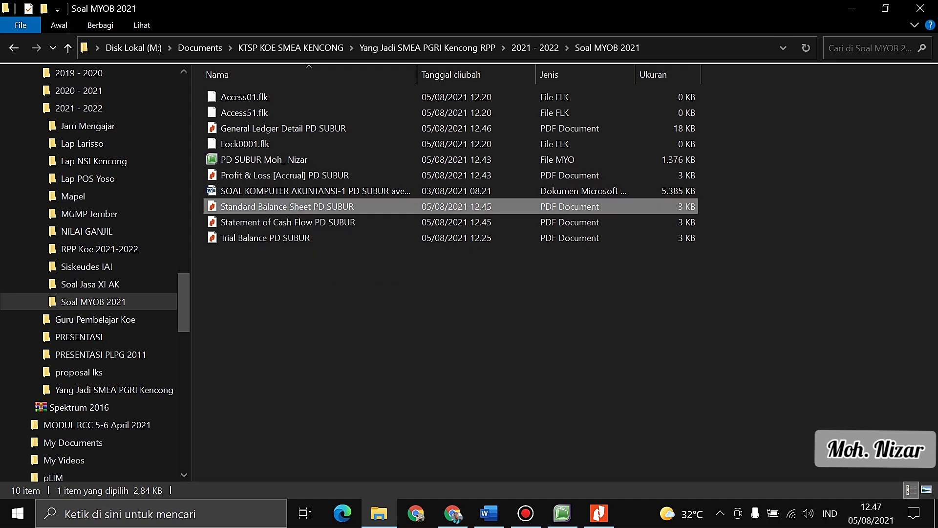
{"action": "left_click", "coordinate": [288, 222]}
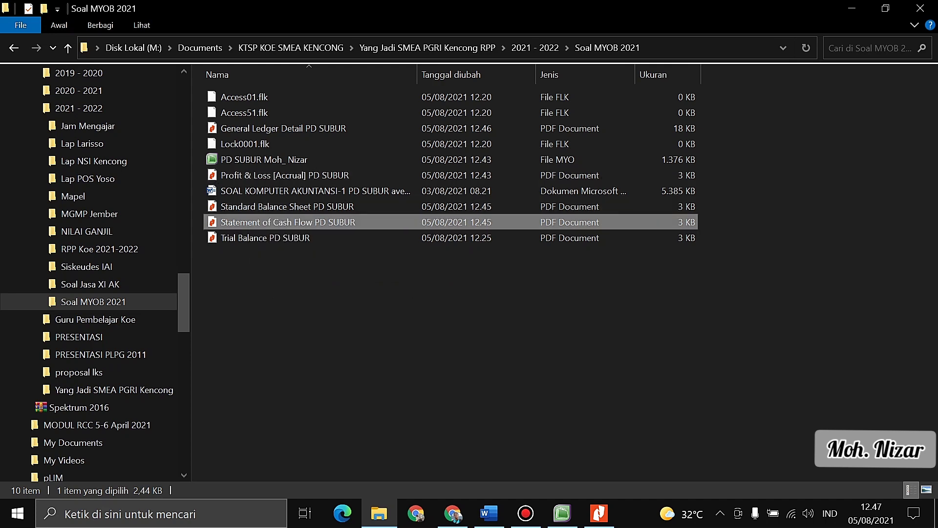
{"action": "left_click", "coordinate": [264, 159]}
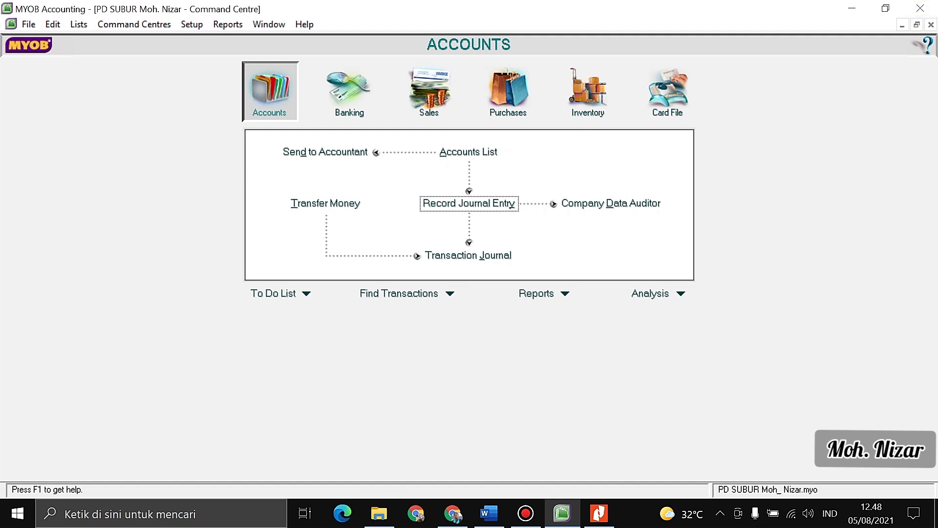
- Switch to MYOB Accounting and quit the program without producing a session report
{"action": "left_click", "coordinate": [921, 8]}
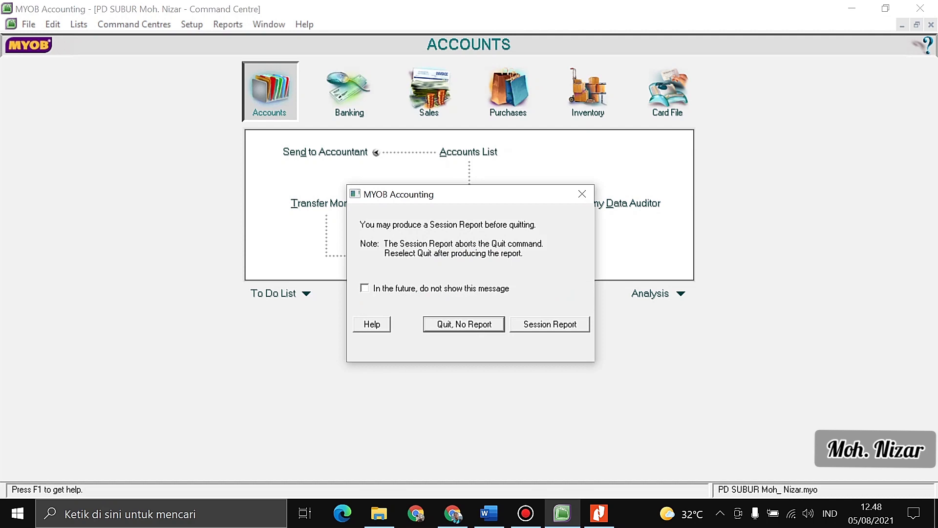
{"action": "key", "text": "Return"}
{"action": "key", "text": "n"}
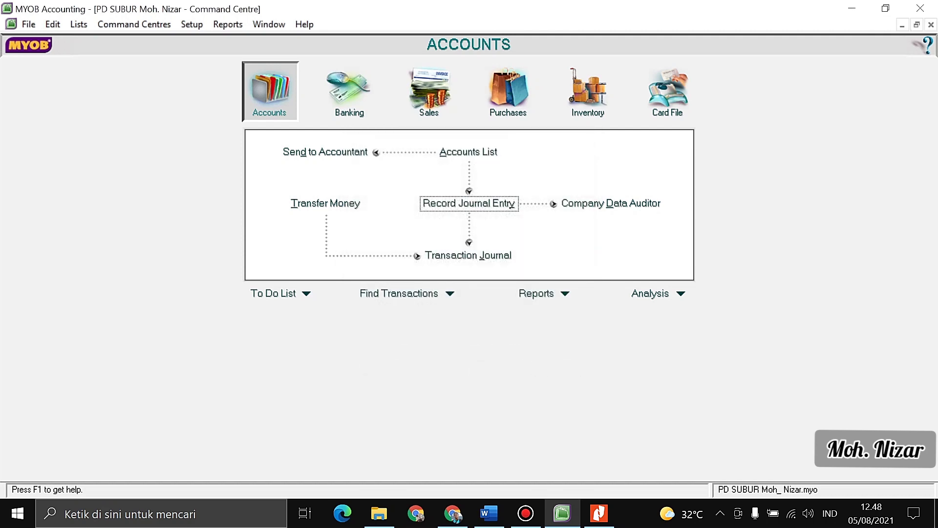